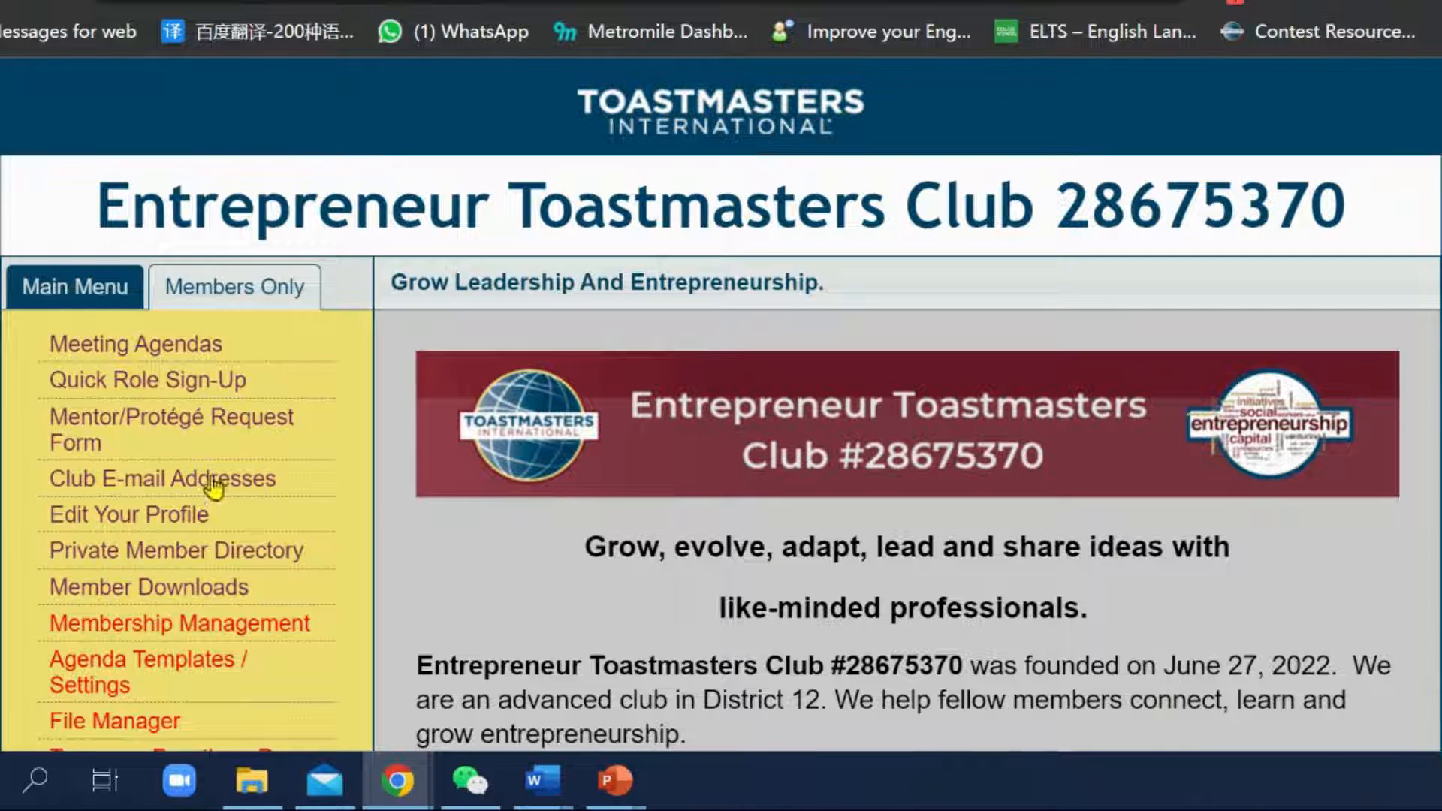
Step: Open the club's meeting agendas page from the members-only links
scroll(319, 623, "down", 7)
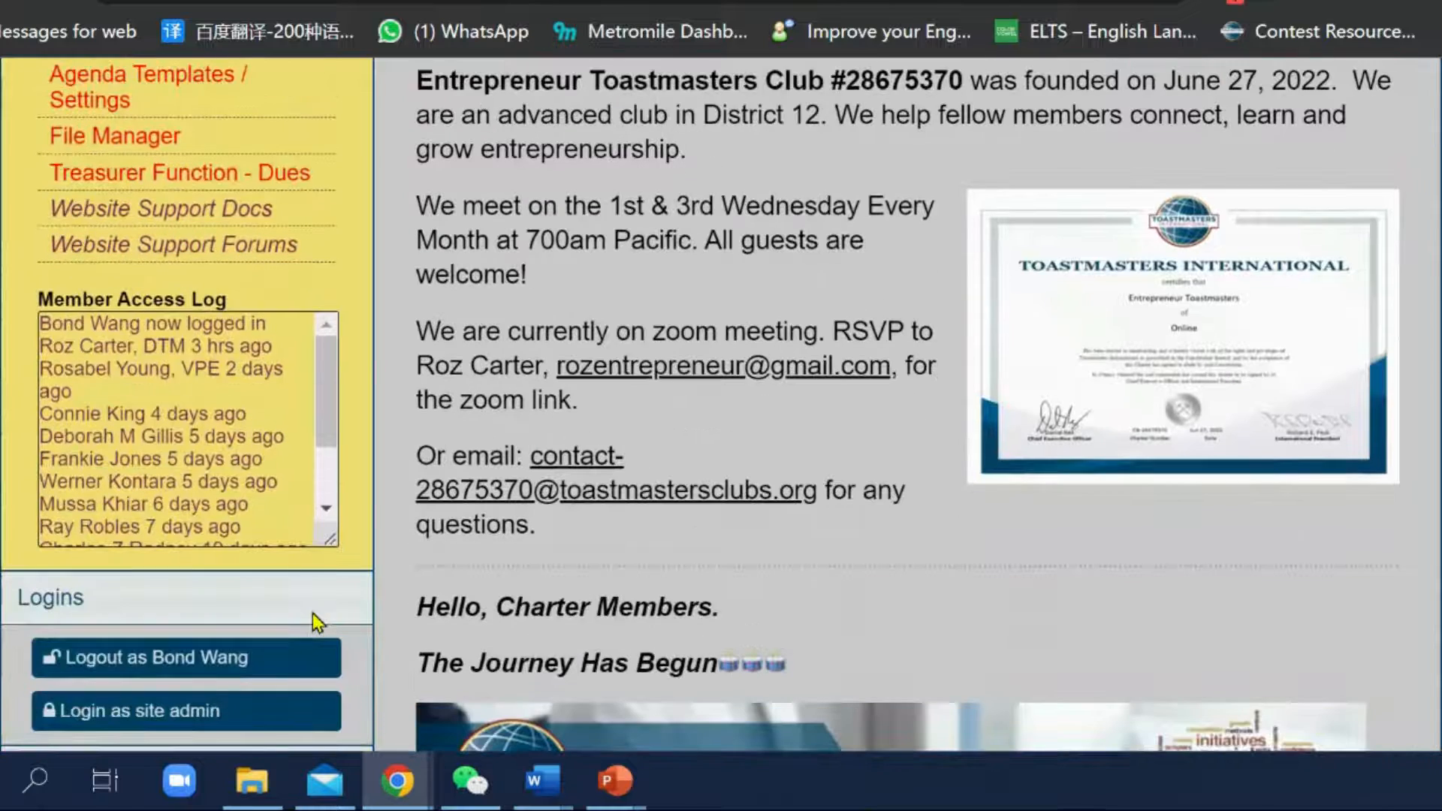
scroll(375, 638, "up", 5)
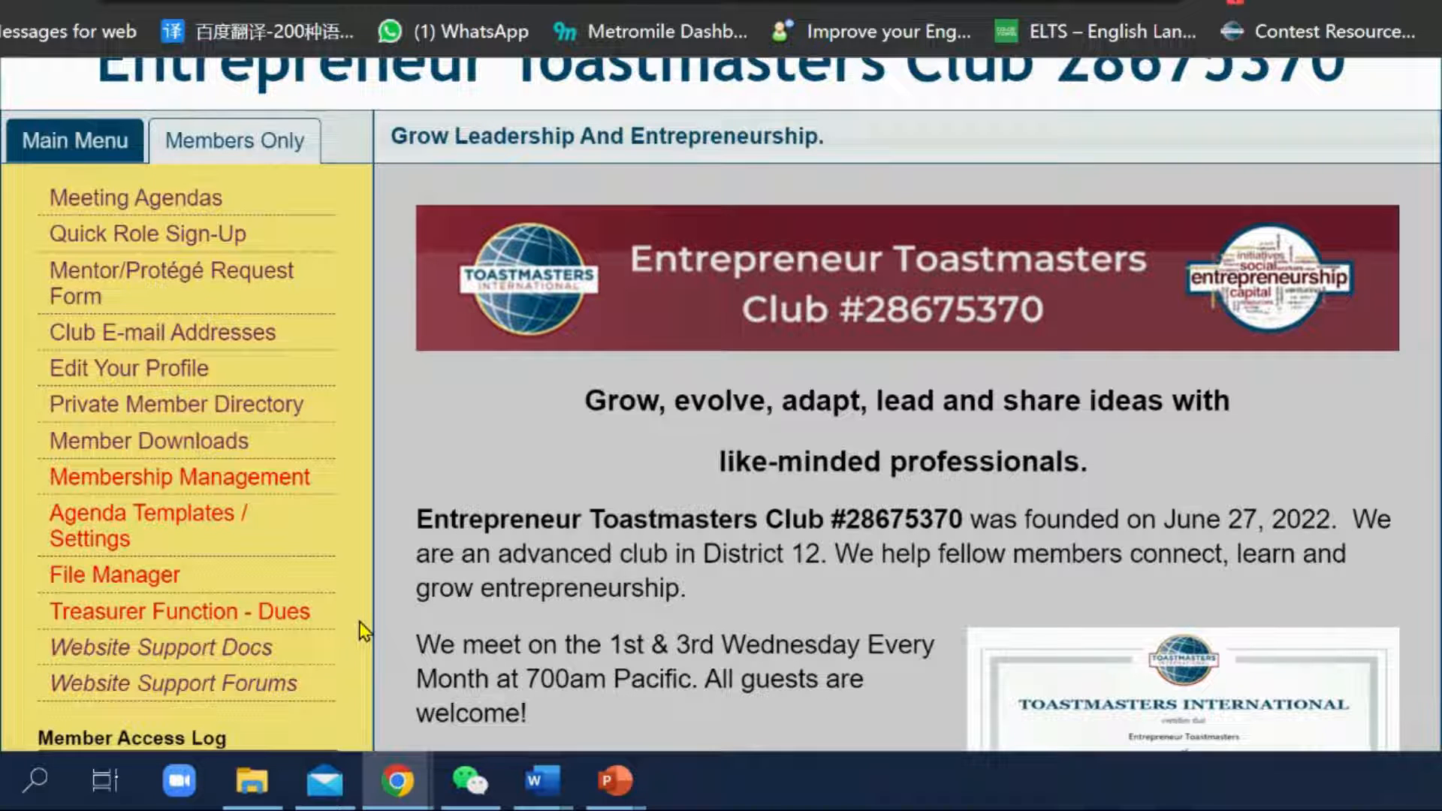
left_click(157, 214)
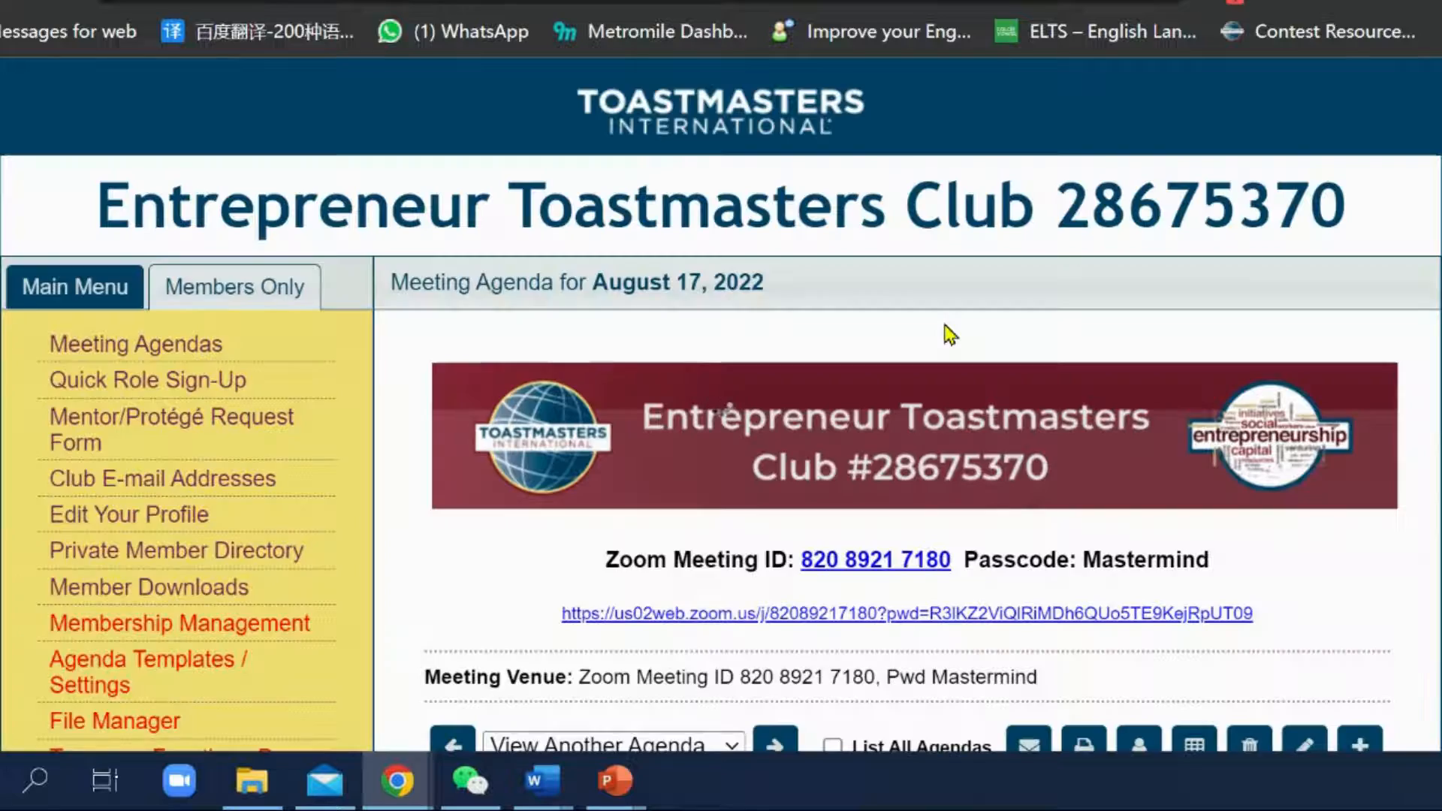
Step: Examine the August 17, 2022 agenda's header, attendance setting and the list of other agenda dates
scroll(1147, 583, "down", 5)
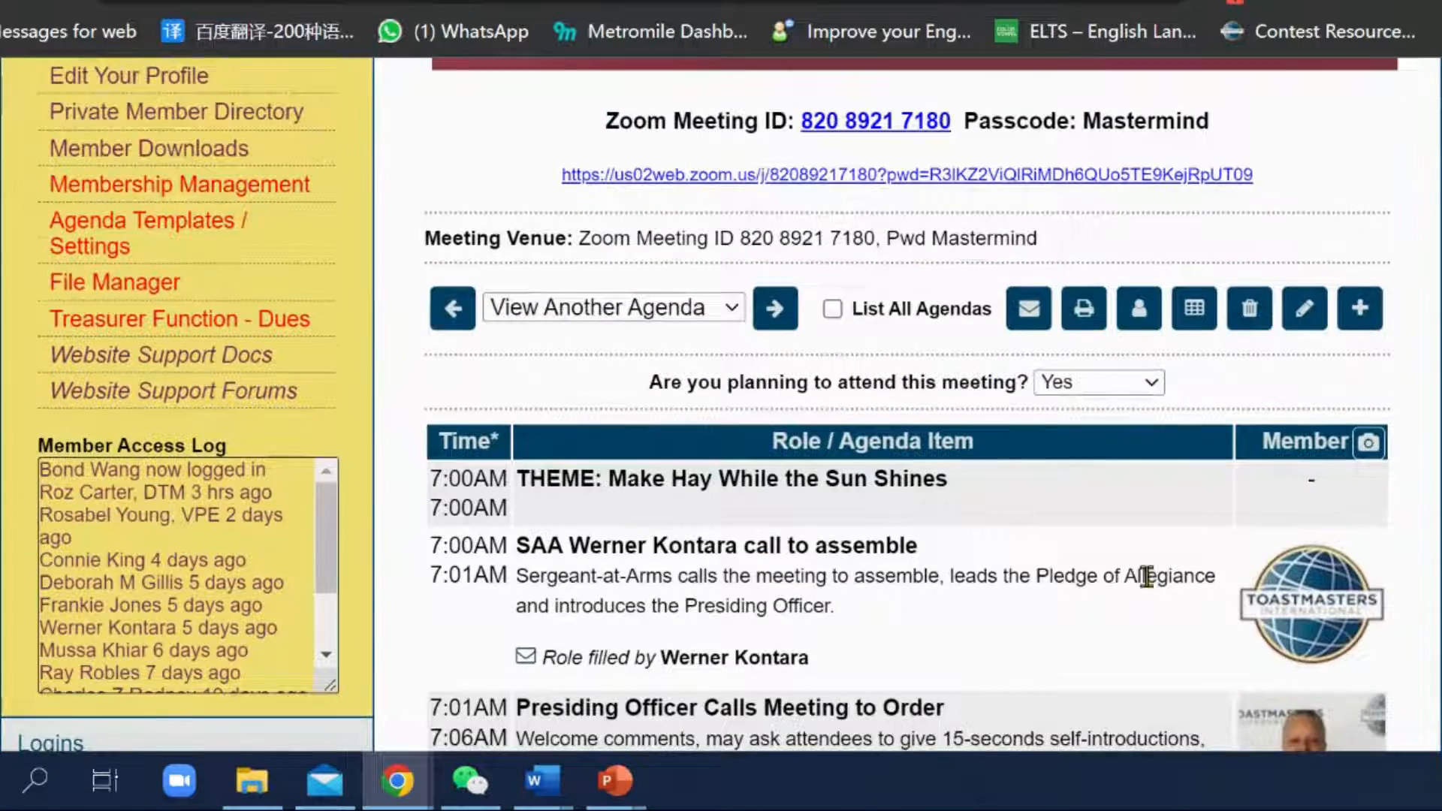
scroll(1146, 577, "down", 2)
scroll(1143, 639, "up", 6)
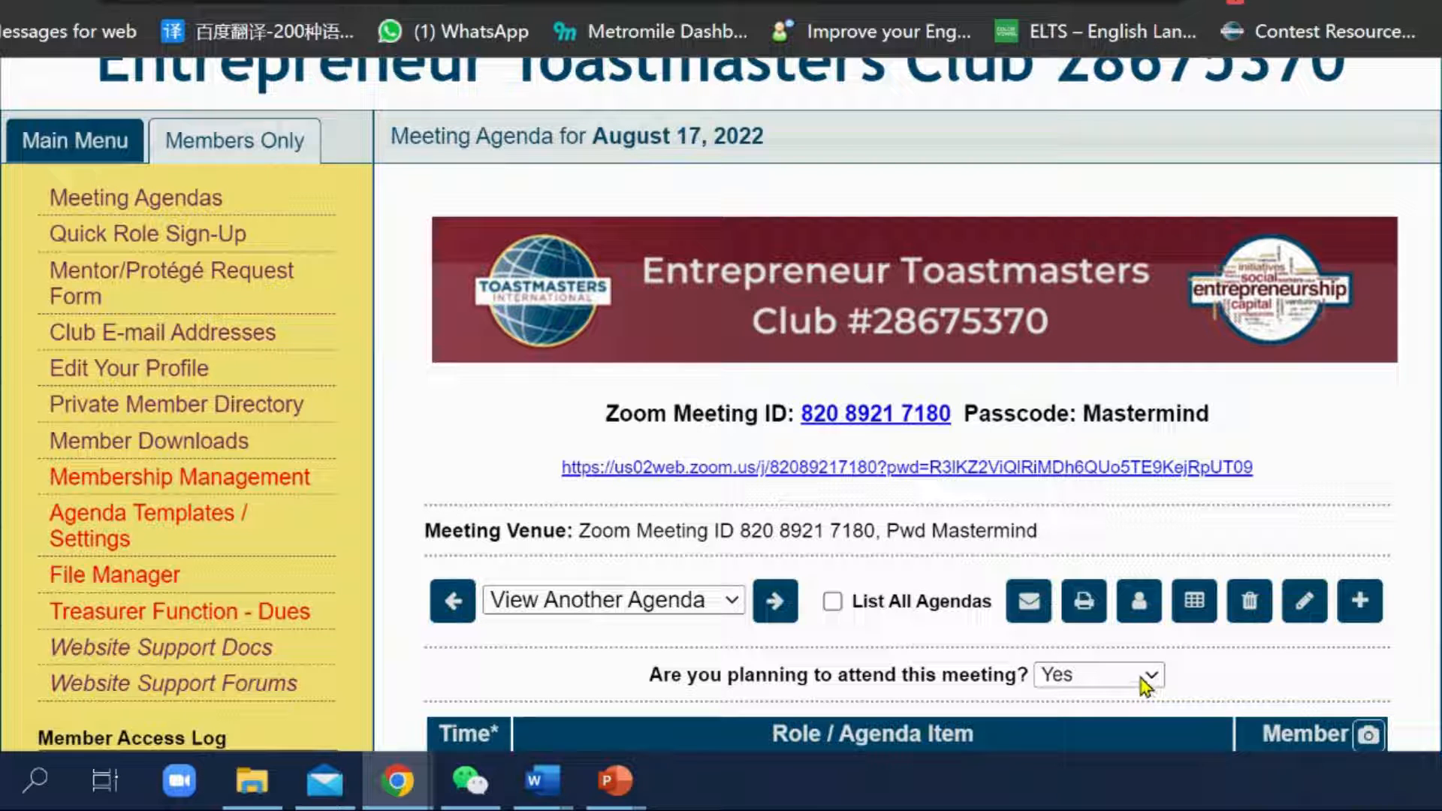
scroll(1144, 683, "down", 4)
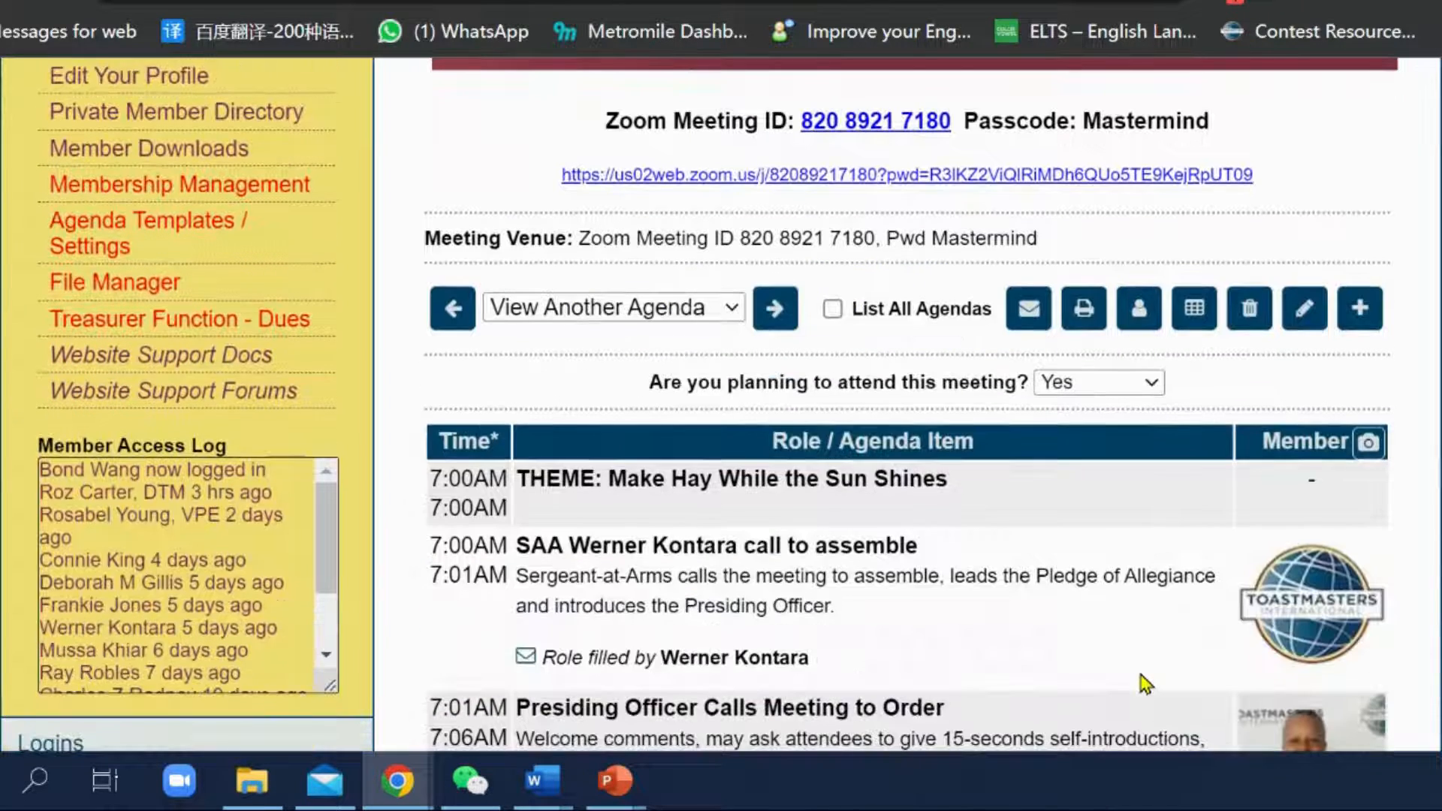
left_click(733, 309)
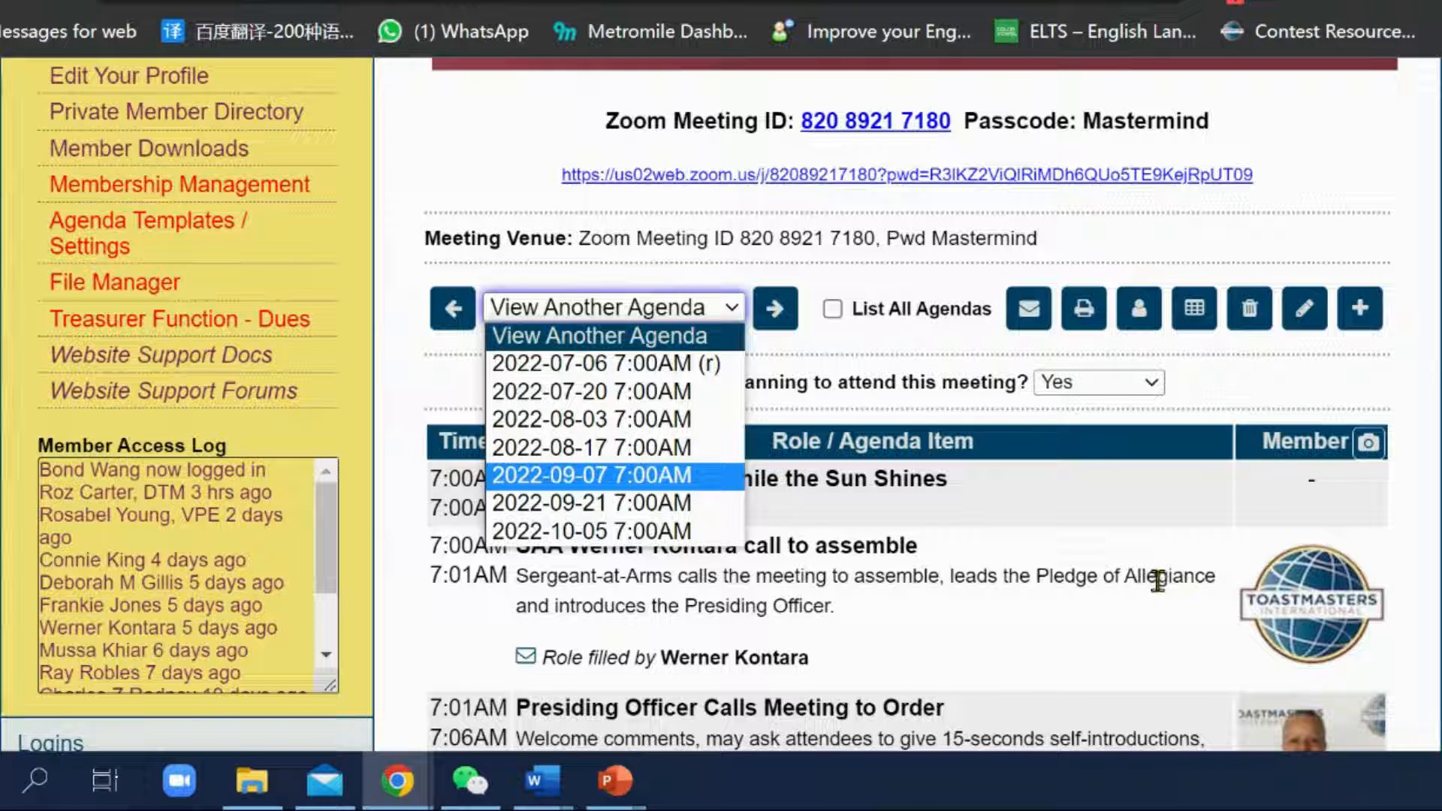
left_click(1098, 571)
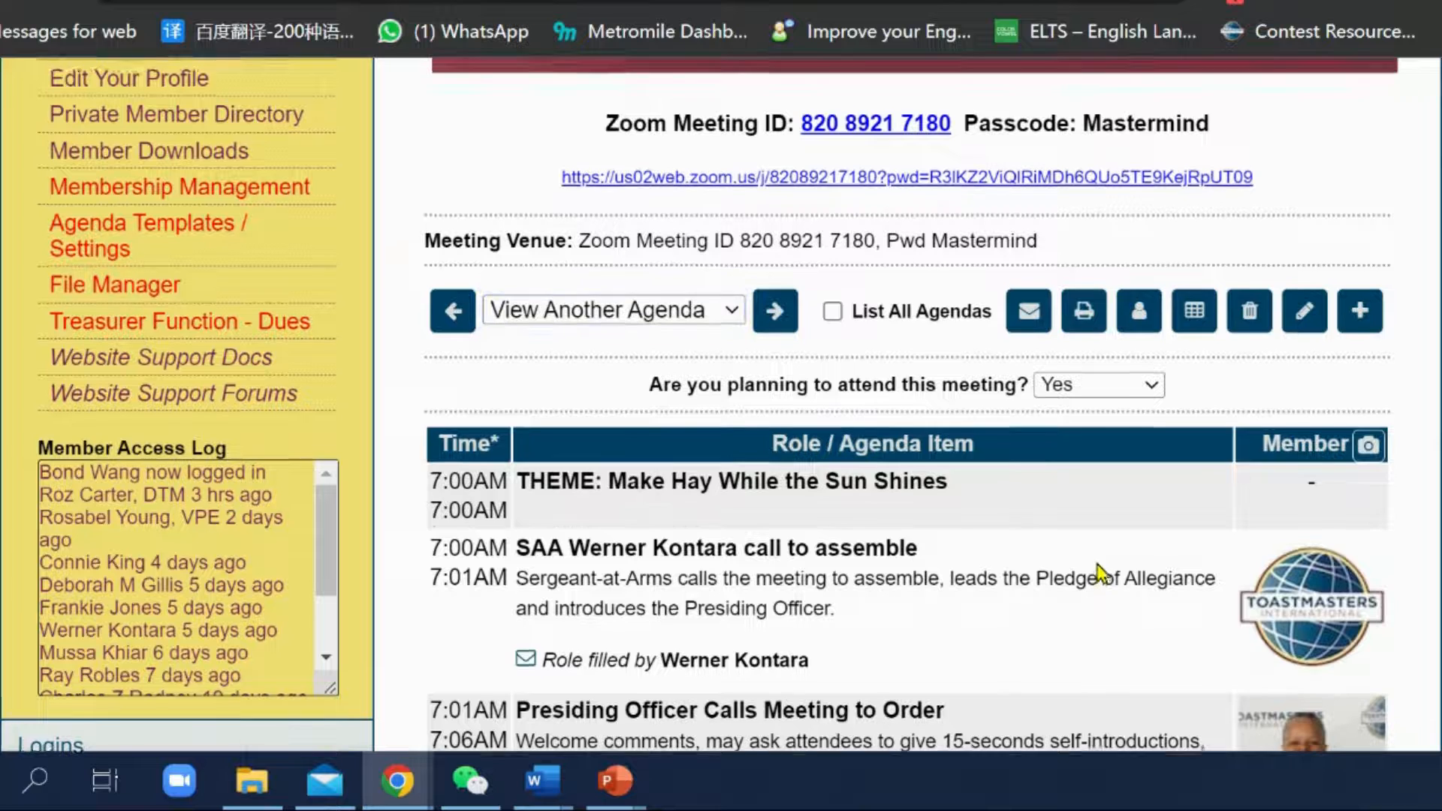
Step: Review the August 17 agenda's roles from the call to assemble through the Speaker #2 slot
scroll(1098, 572, "up", 4)
scroll(1101, 592, "down", 6)
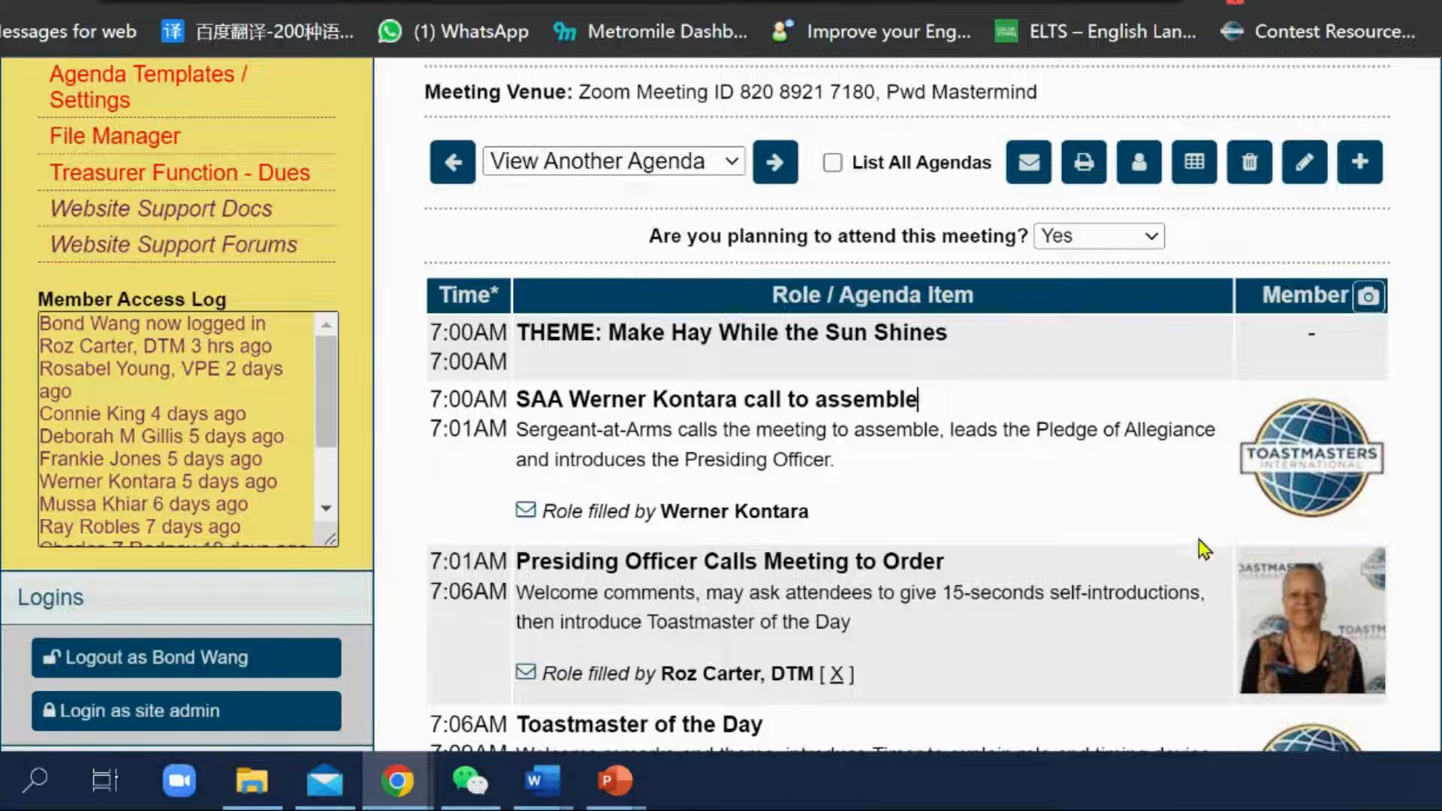
scroll(1190, 575, "down", 6)
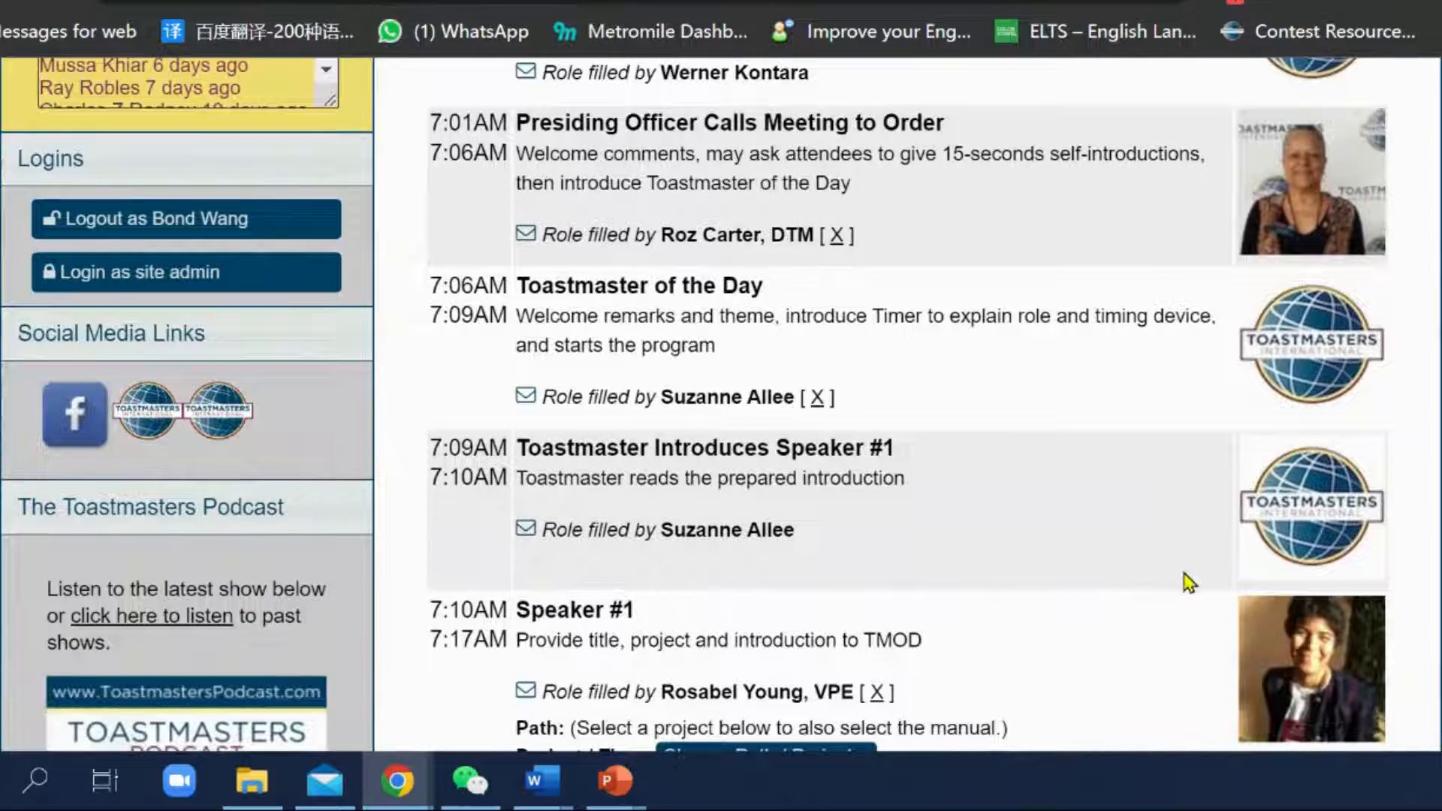
scroll(1189, 582, "down", 10)
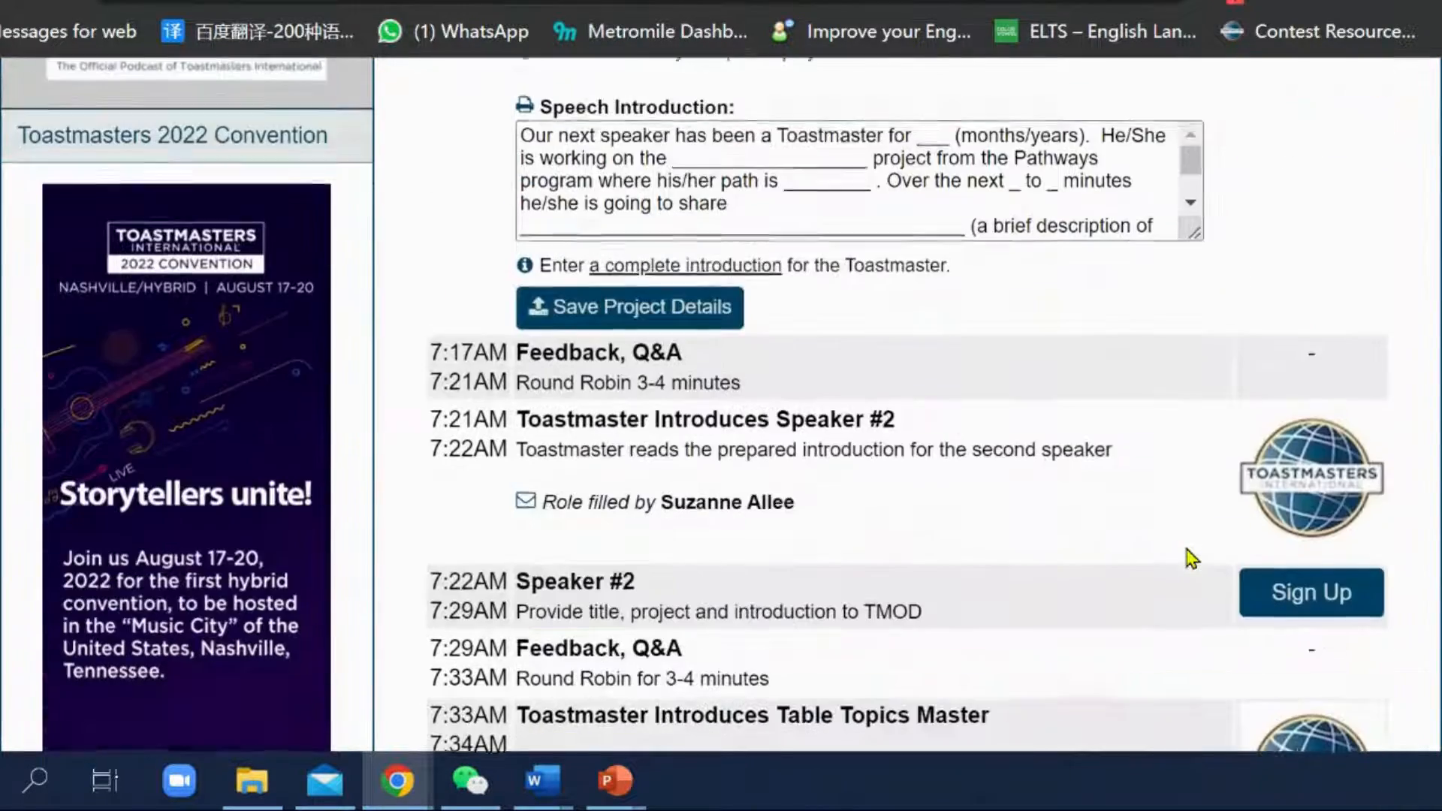
scroll(1180, 577, "up", 12)
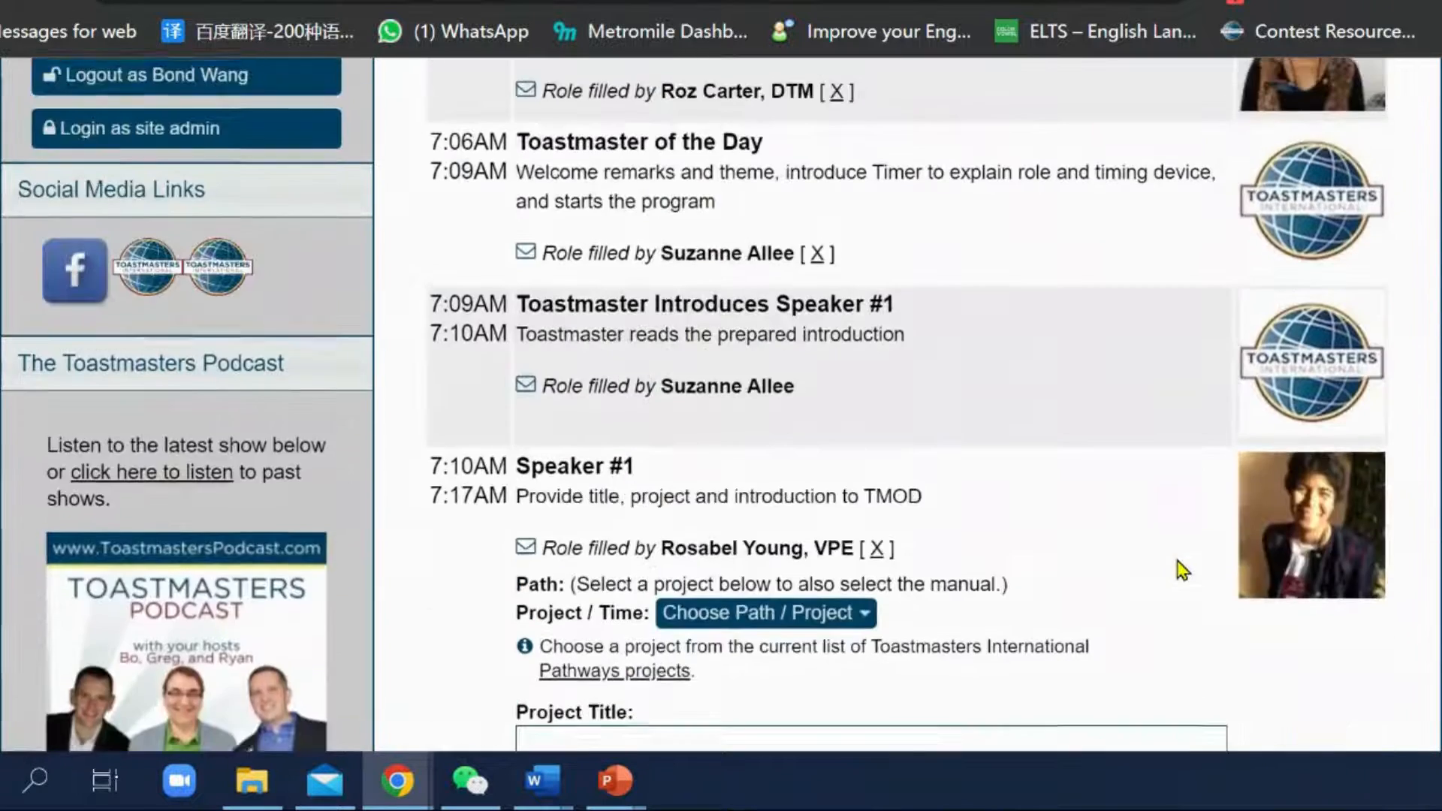
scroll(1183, 571, "up", 4)
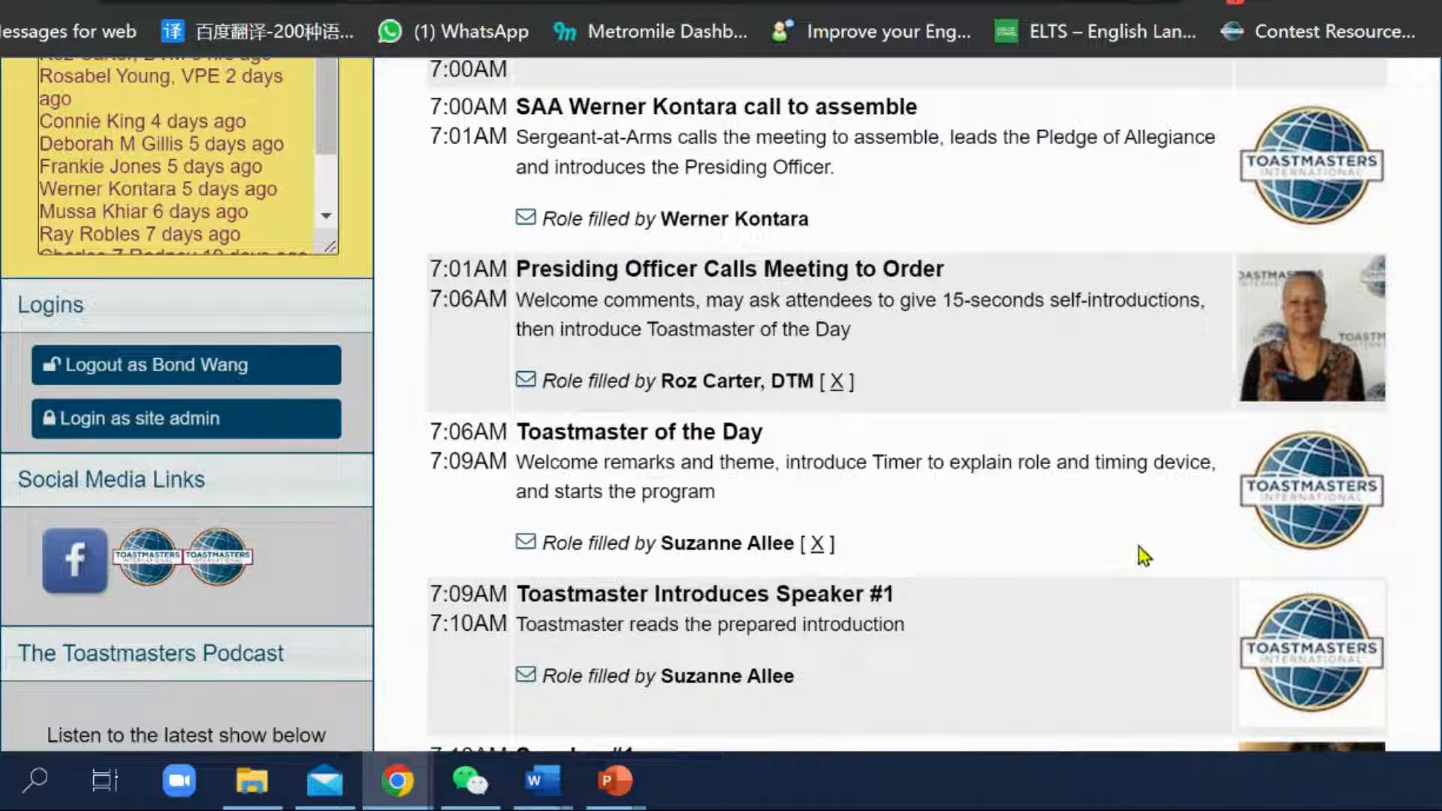
scroll(1140, 556, "down", 6)
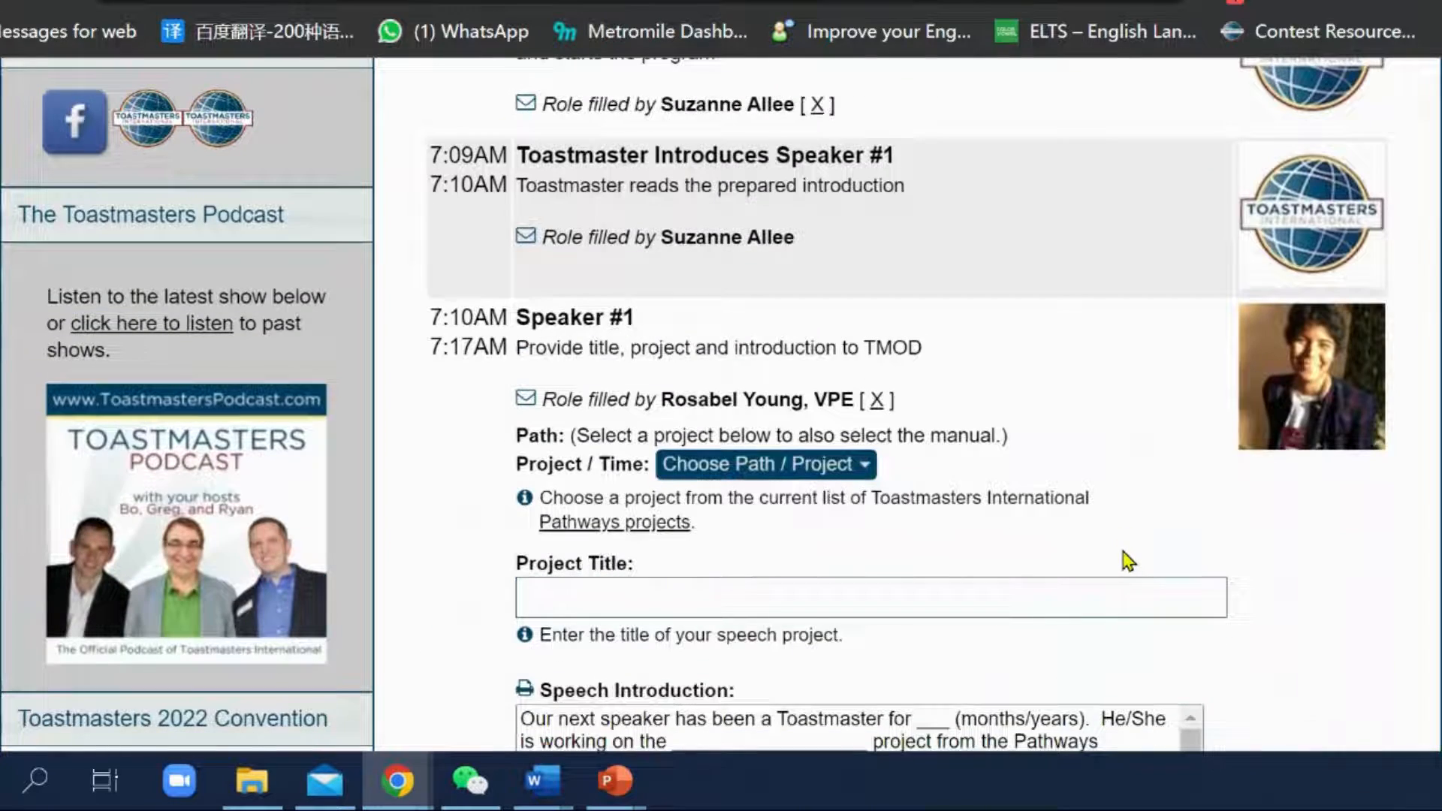
scroll(1134, 571, "down", 4)
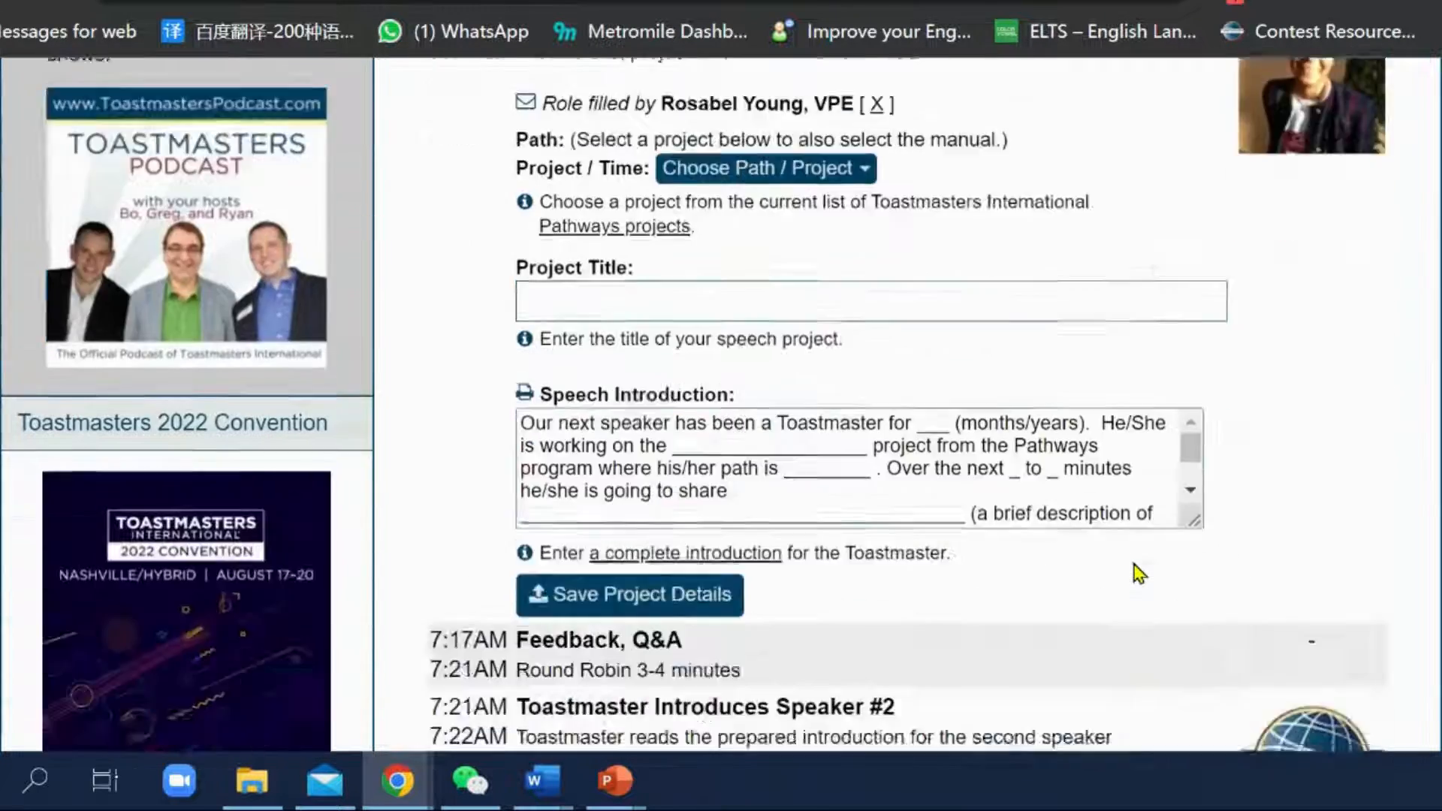
scroll(1134, 575, "down", 8)
scroll(1142, 499, "up", 1)
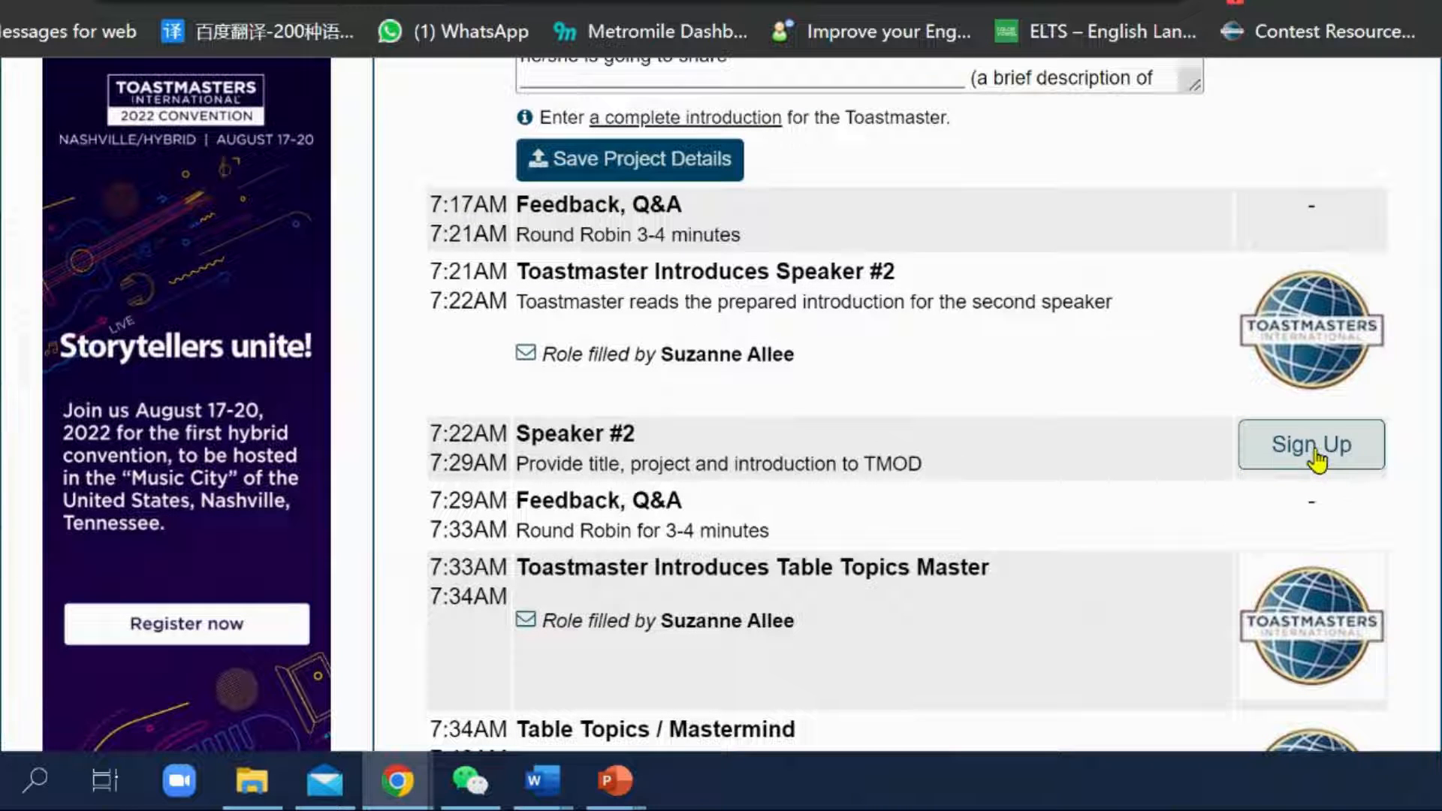
Step: Read the rest of the agenda from Table Topics through the Presiding Officer's closing and adjournment
scroll(1014, 584, "down", 8)
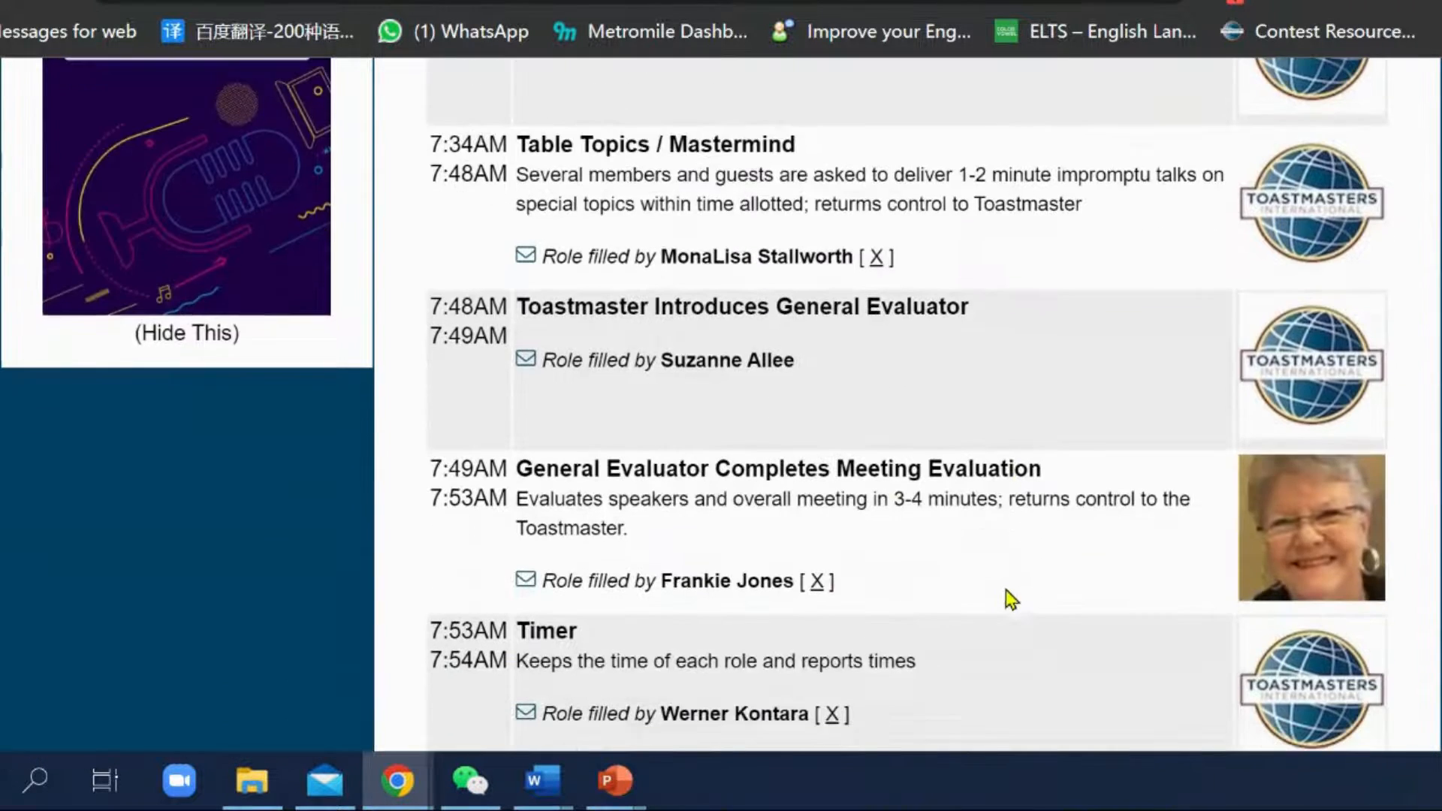
scroll(1015, 579, "down", 6)
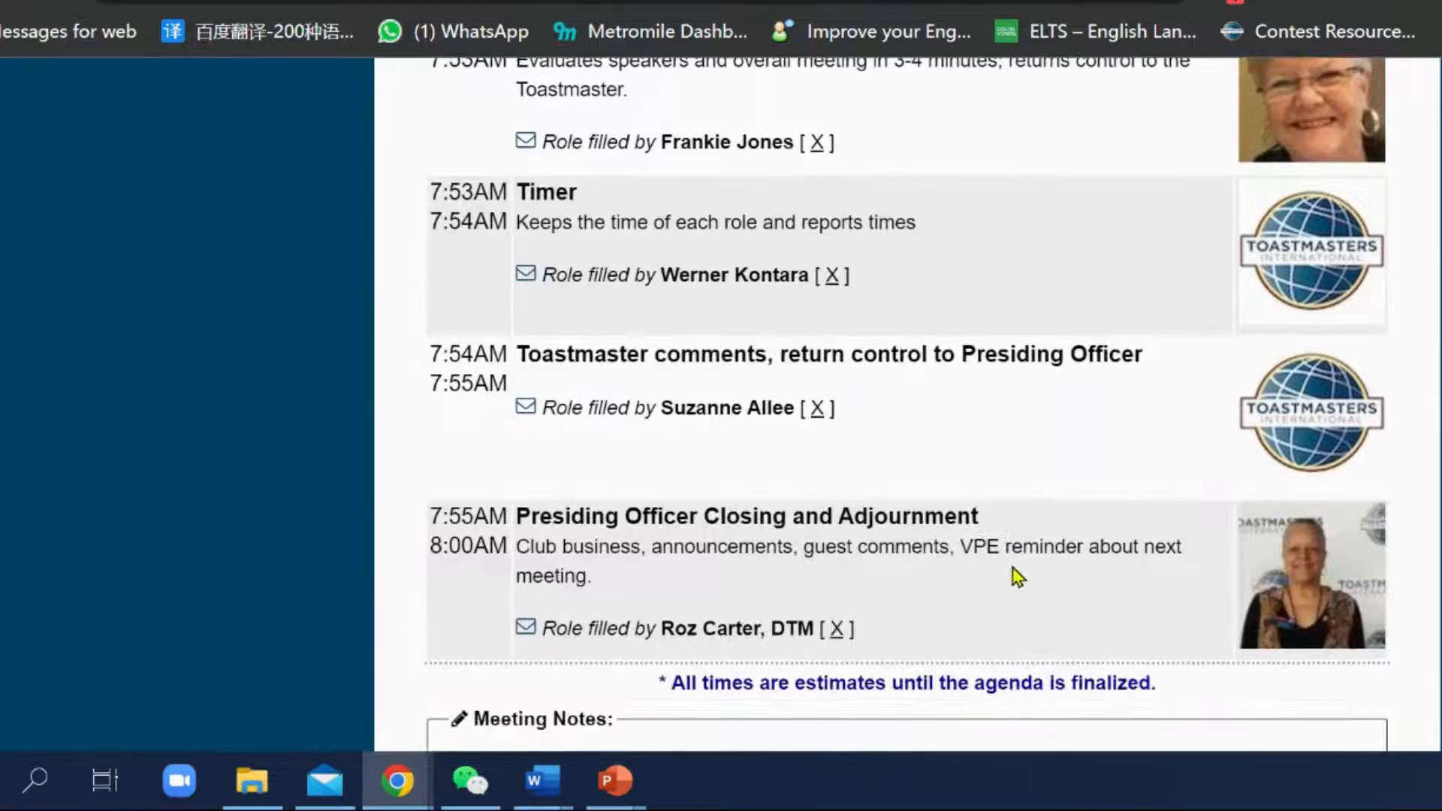
scroll(1017, 579, "down", 3)
scroll(1037, 600, "up", 13)
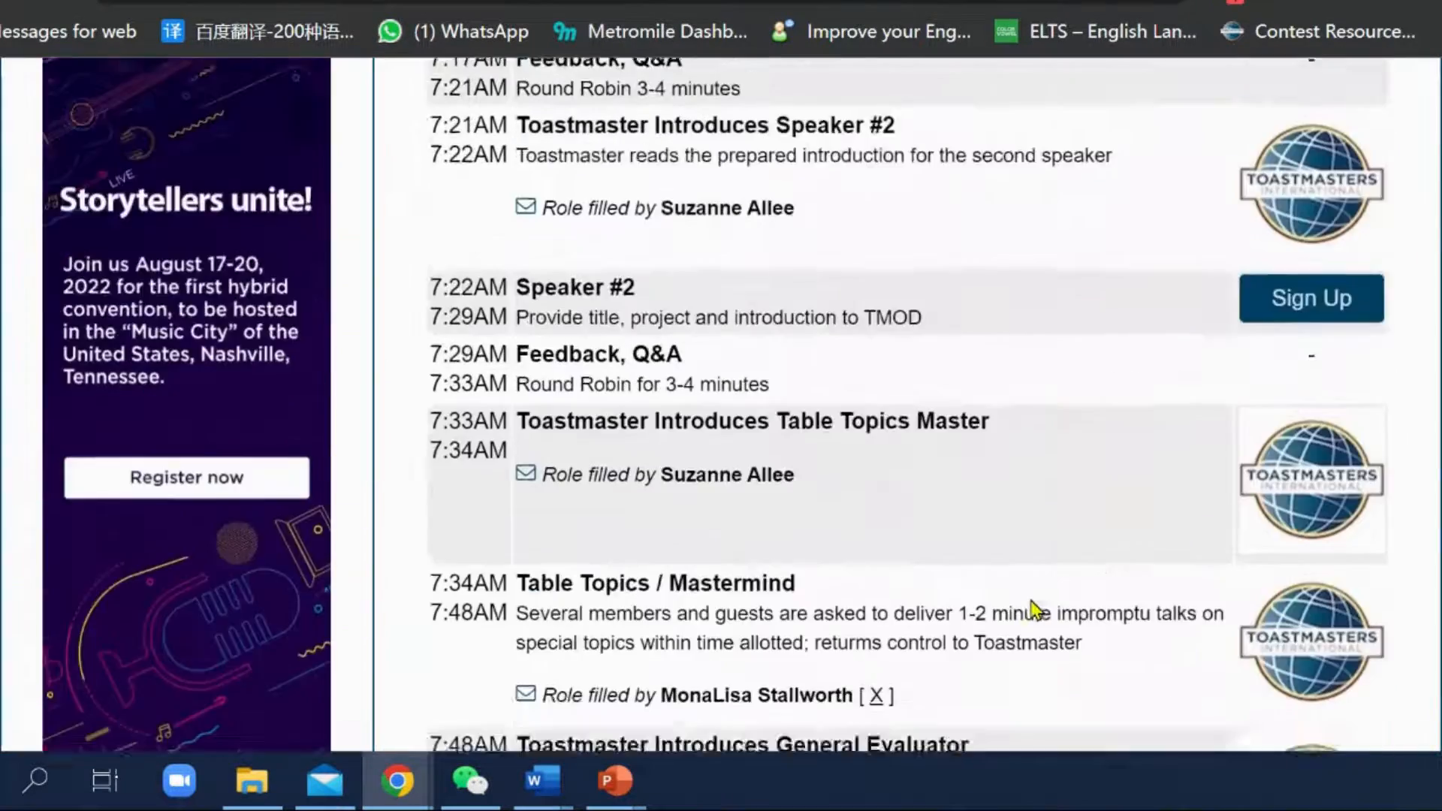
scroll(1034, 605, "up", 6)
scroll(1032, 593, "up", 10)
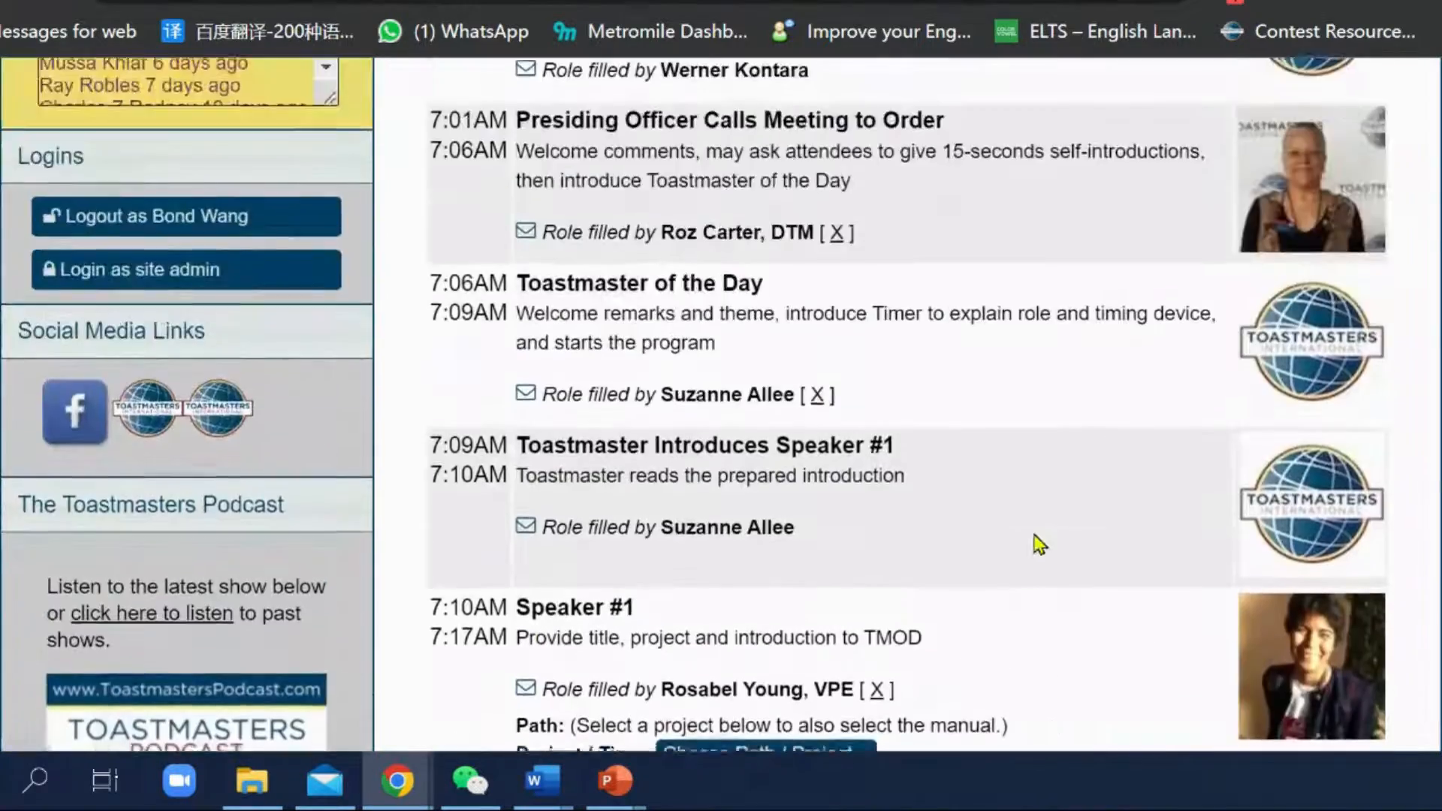
scroll(1032, 546, "up", 11)
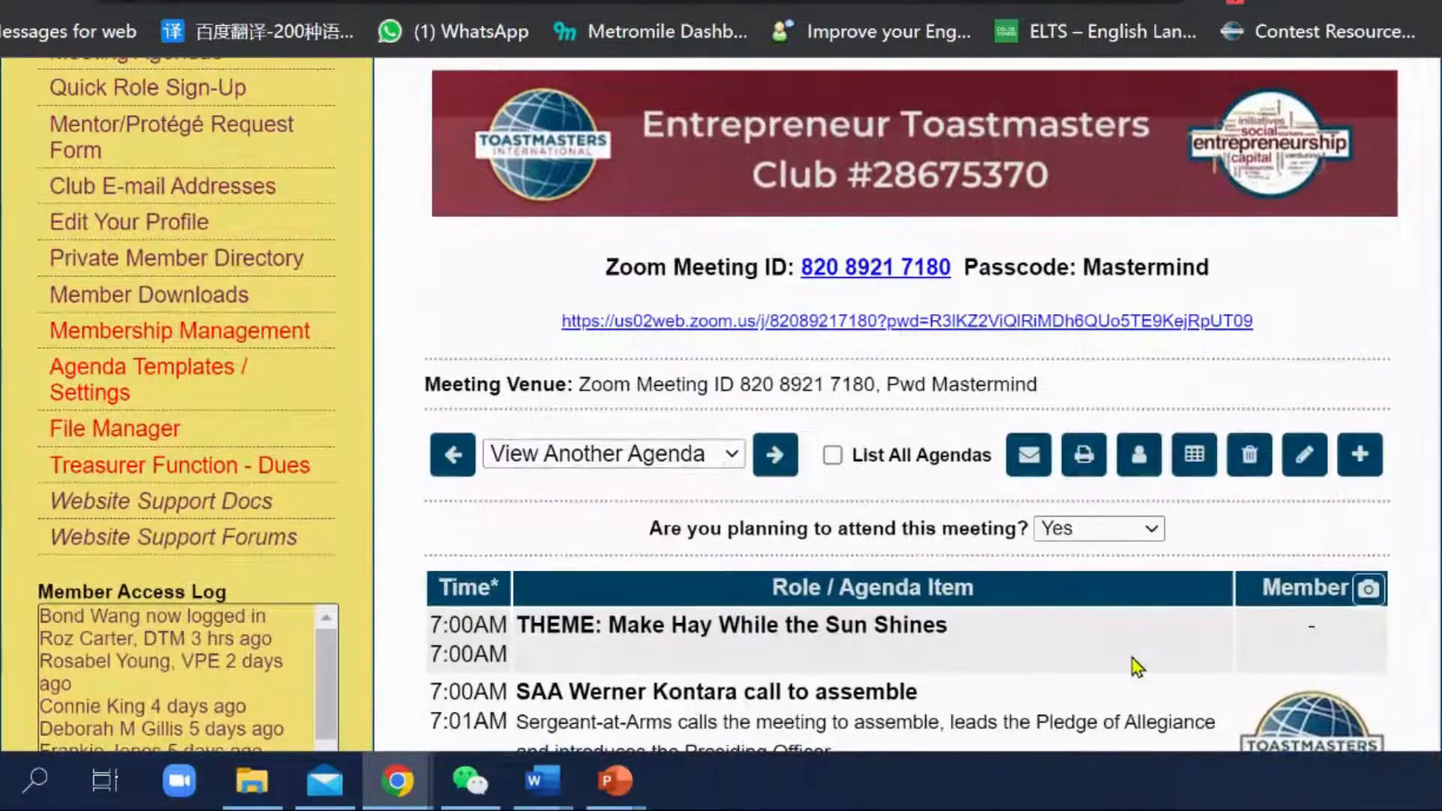
Step: Recheck the agenda's Speaker #2 slot and the Speaker #1 project details
scroll(1134, 654, "down", 20)
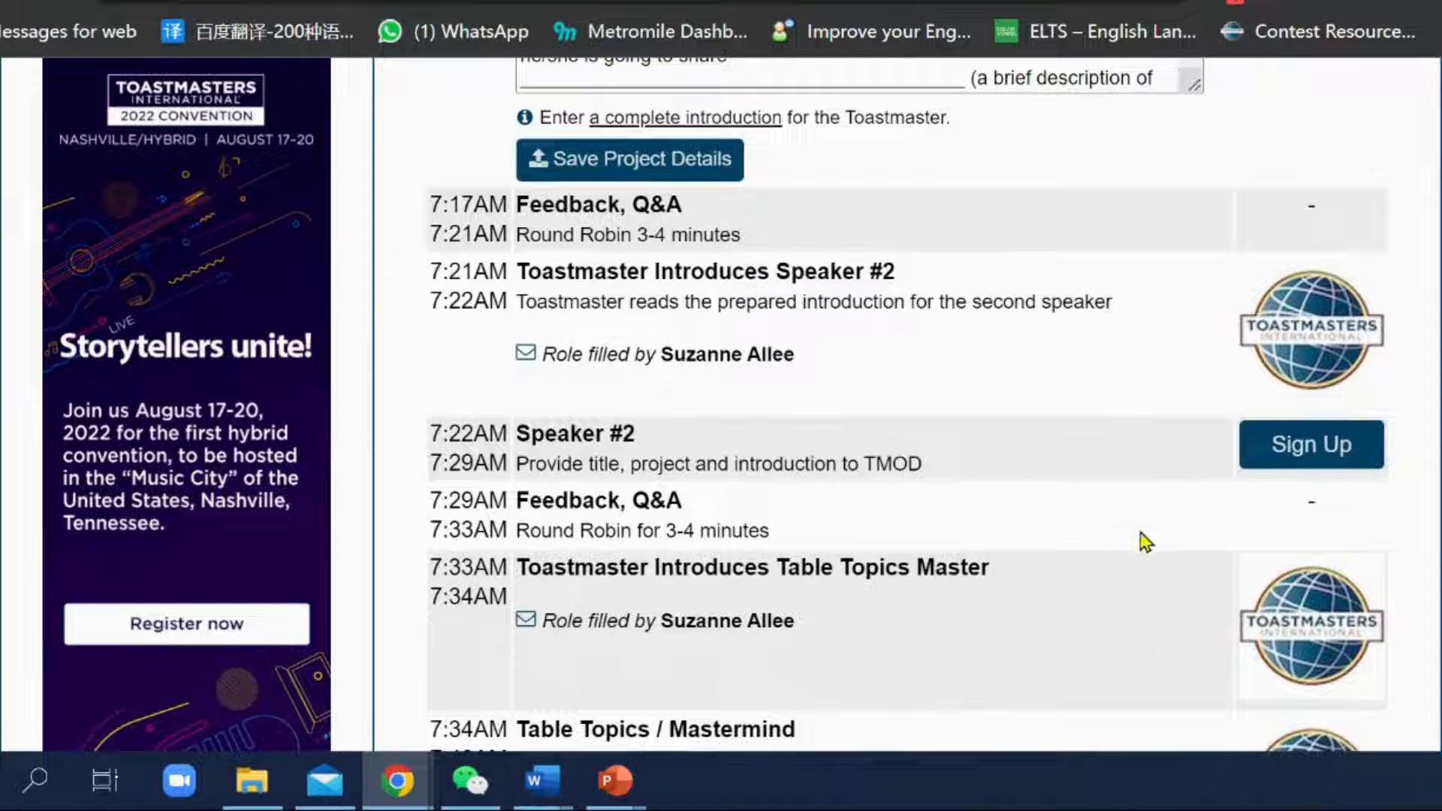
scroll(1145, 567, "up", 20)
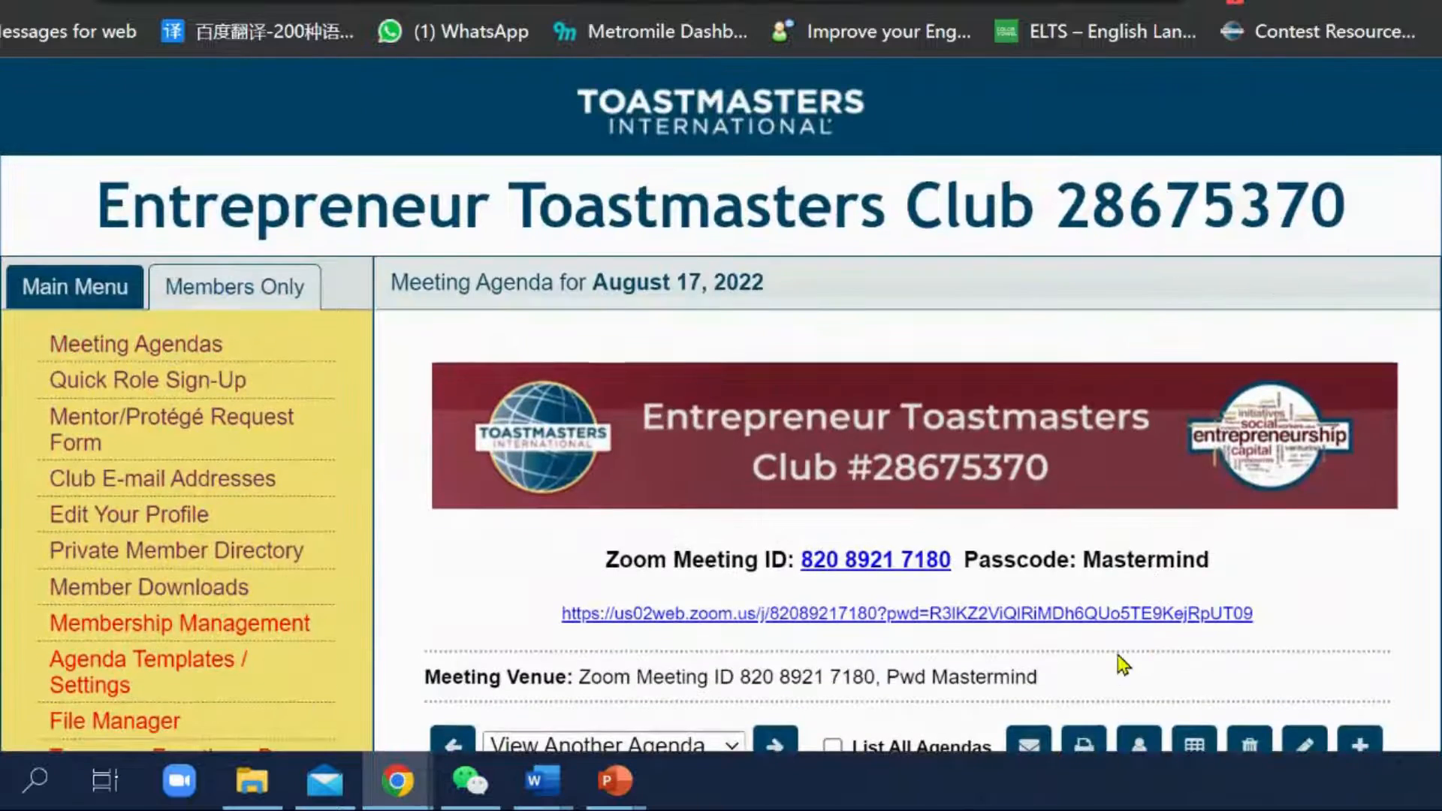
scroll(1120, 661, "down", 5)
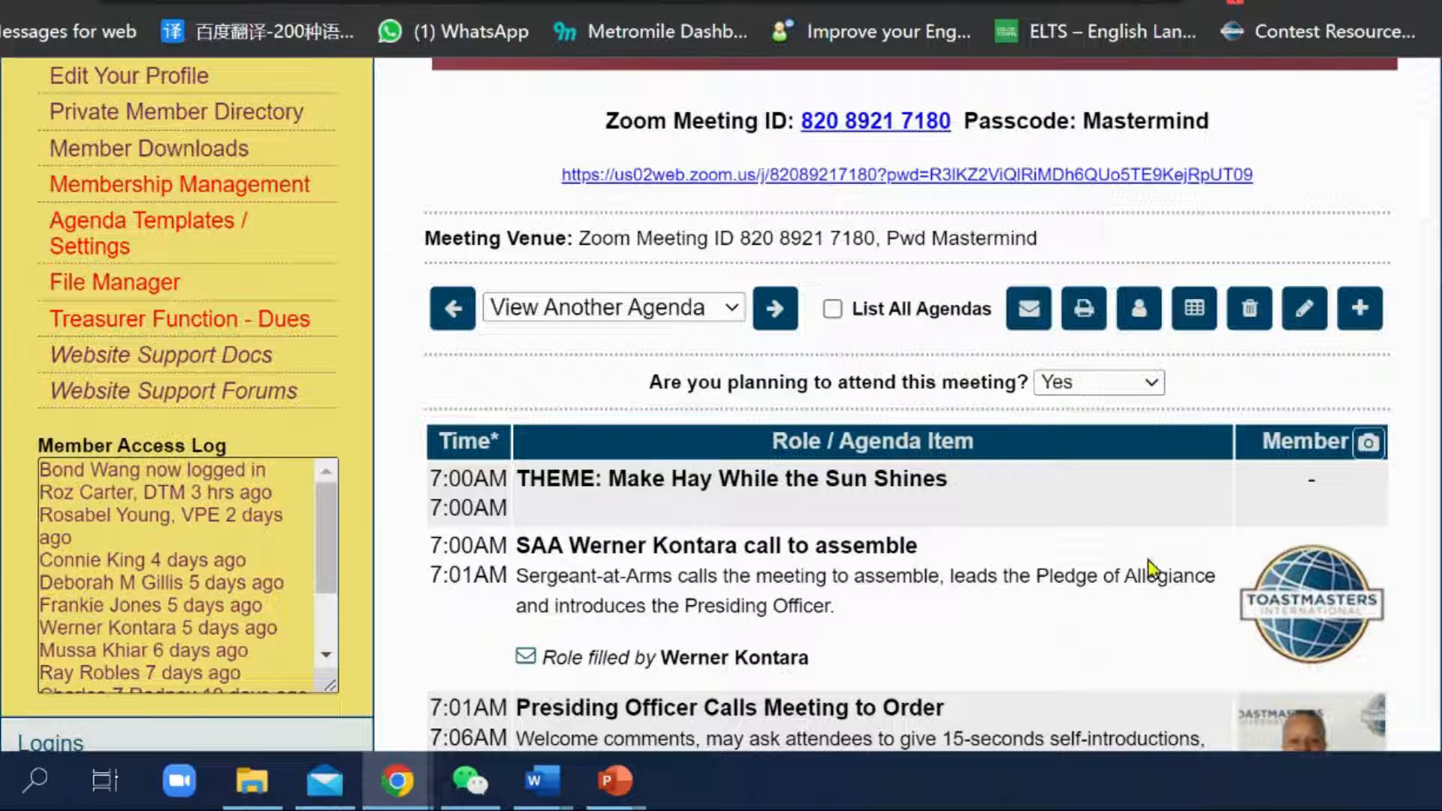
scroll(1075, 661, "down", 5)
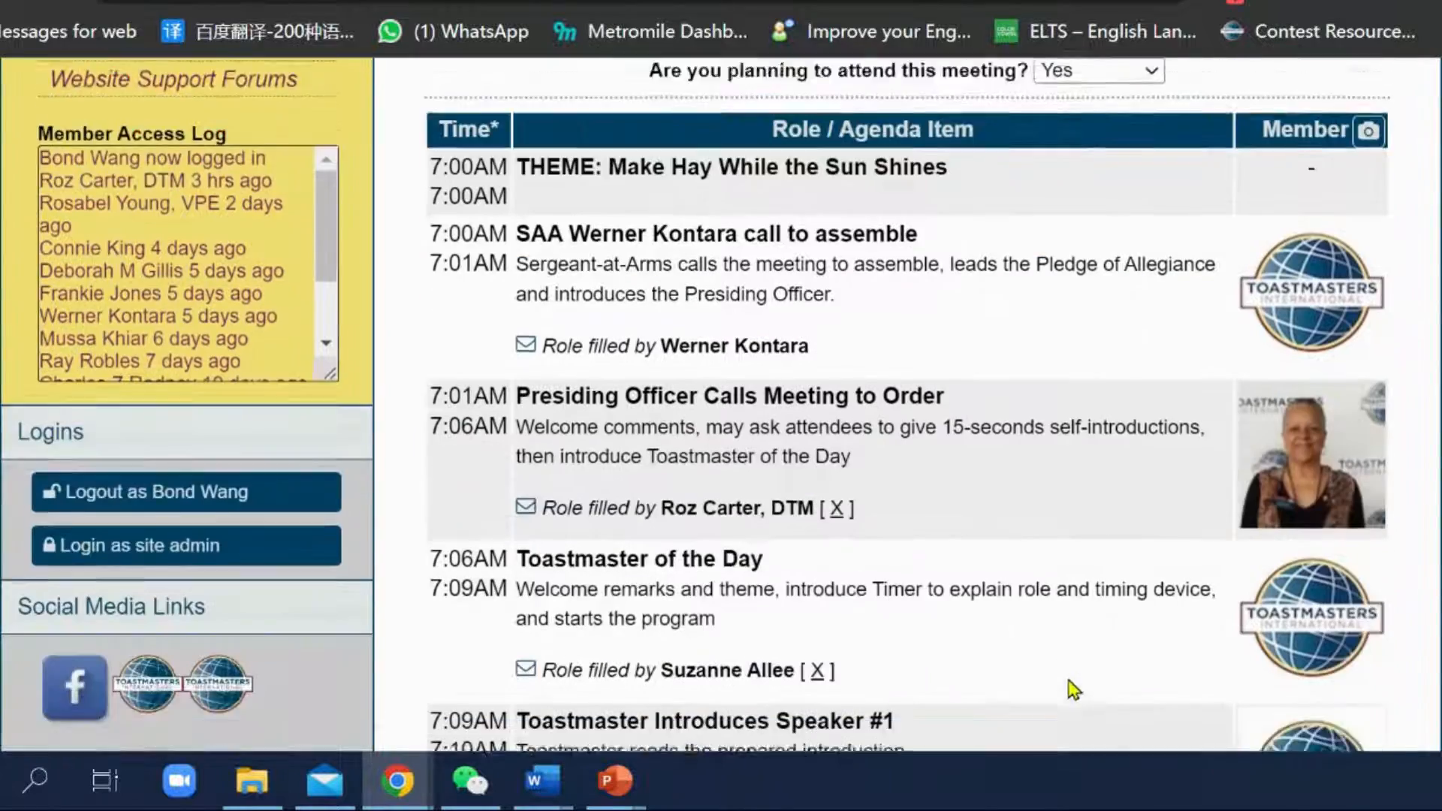
scroll(1085, 672, "down", 5)
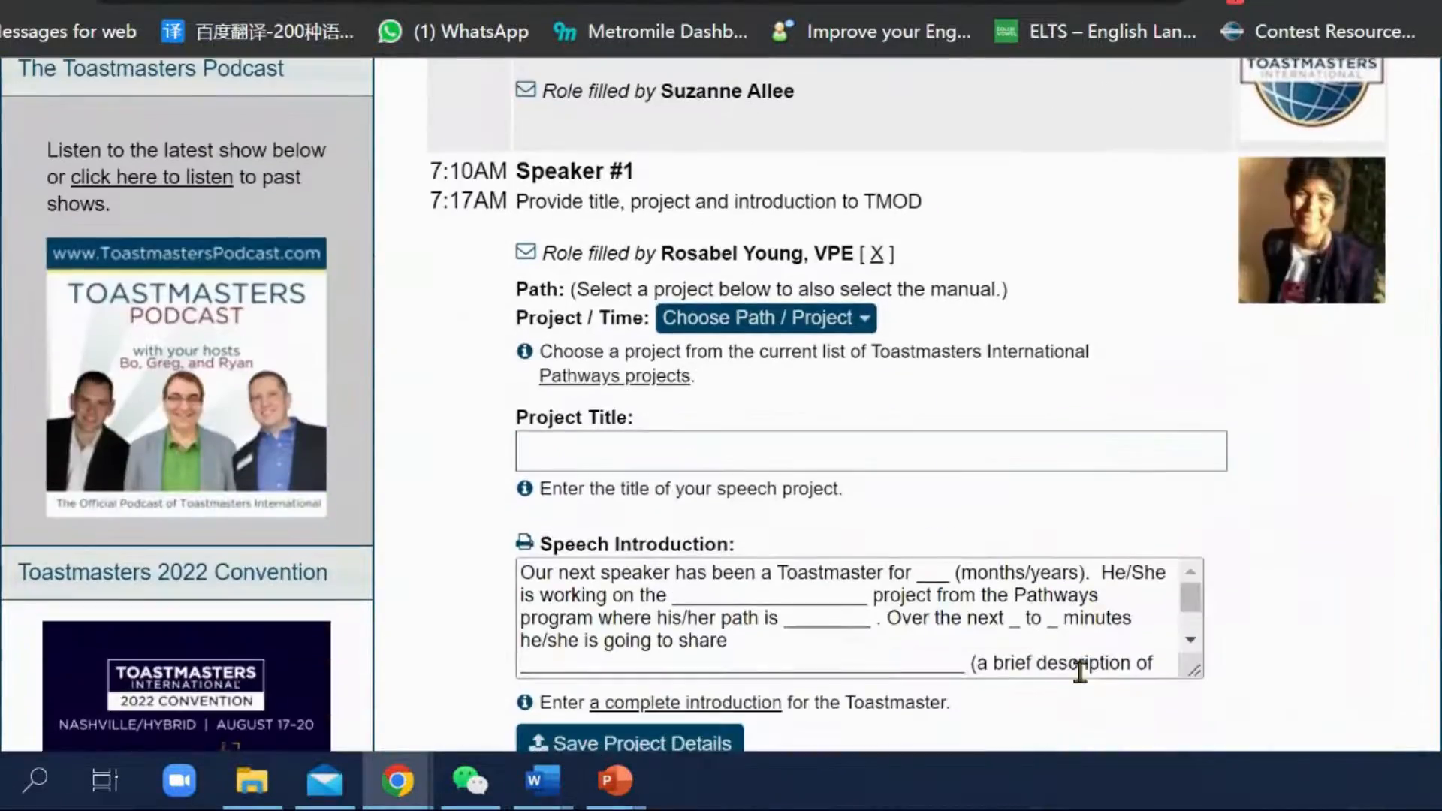
scroll(1084, 653, "up", 8)
scroll(1091, 653, "up", 4)
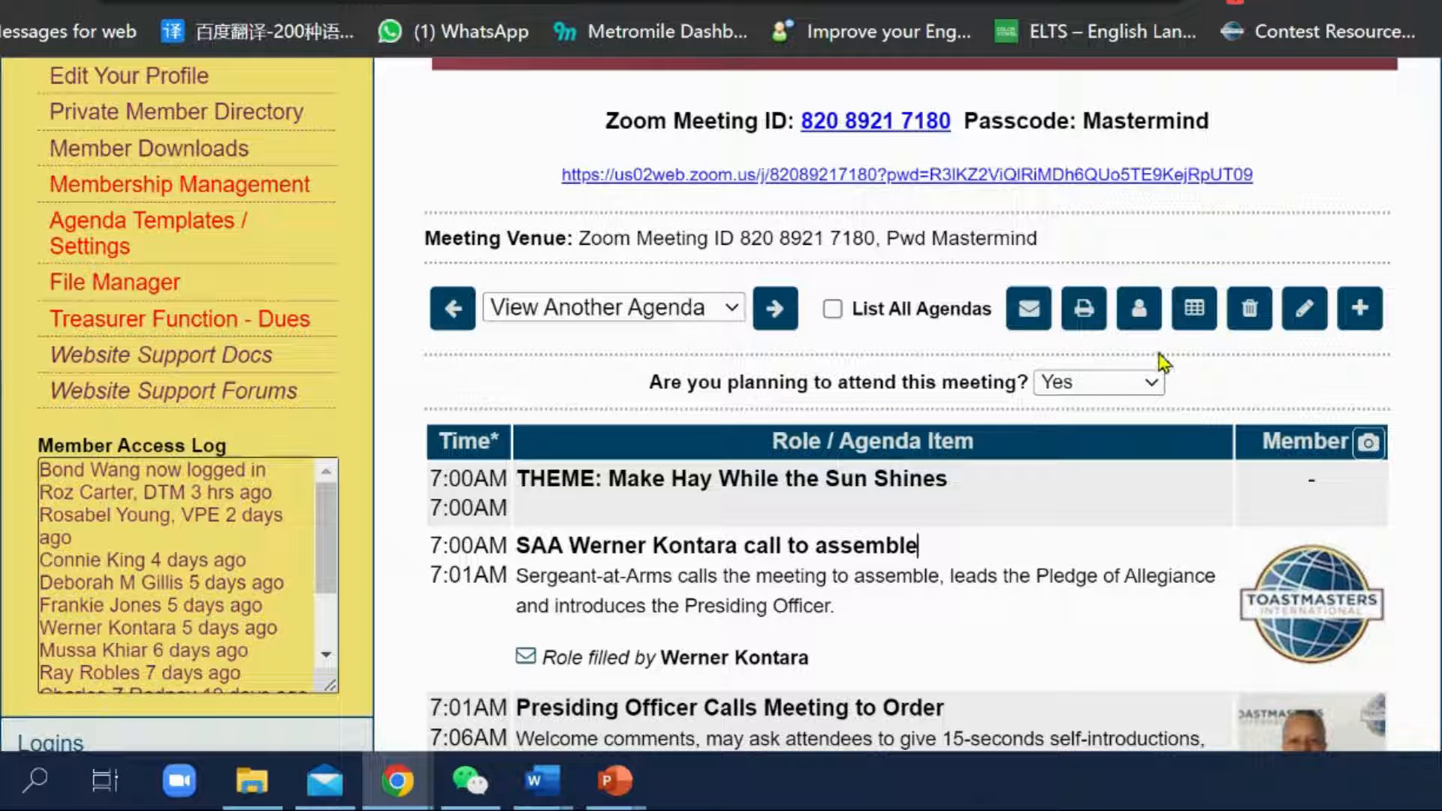
Step: Open the e-mail form for the August 17 agenda and examine its recipient groups and custom message area
left_click(1041, 321)
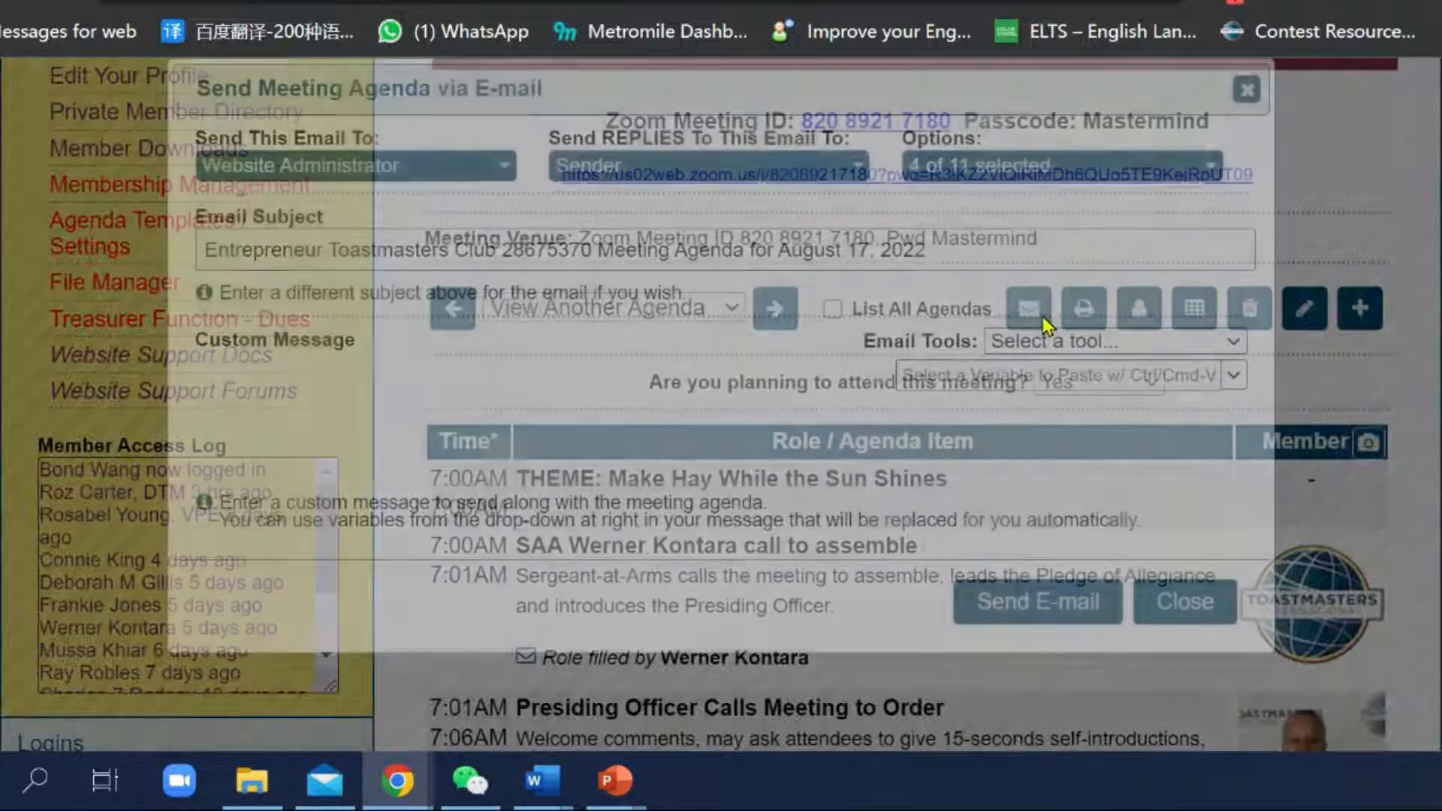
left_click(866, 472)
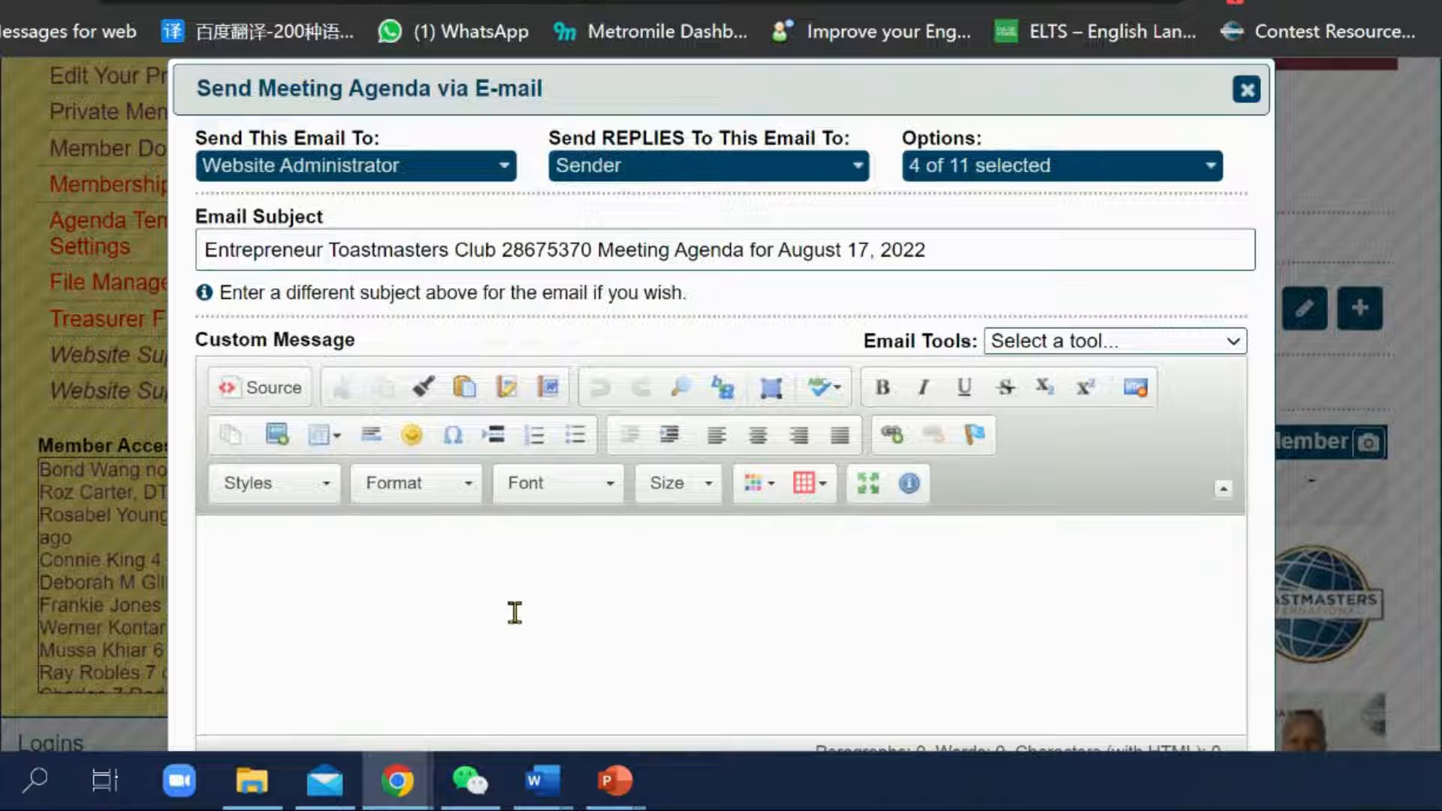
left_click(508, 165)
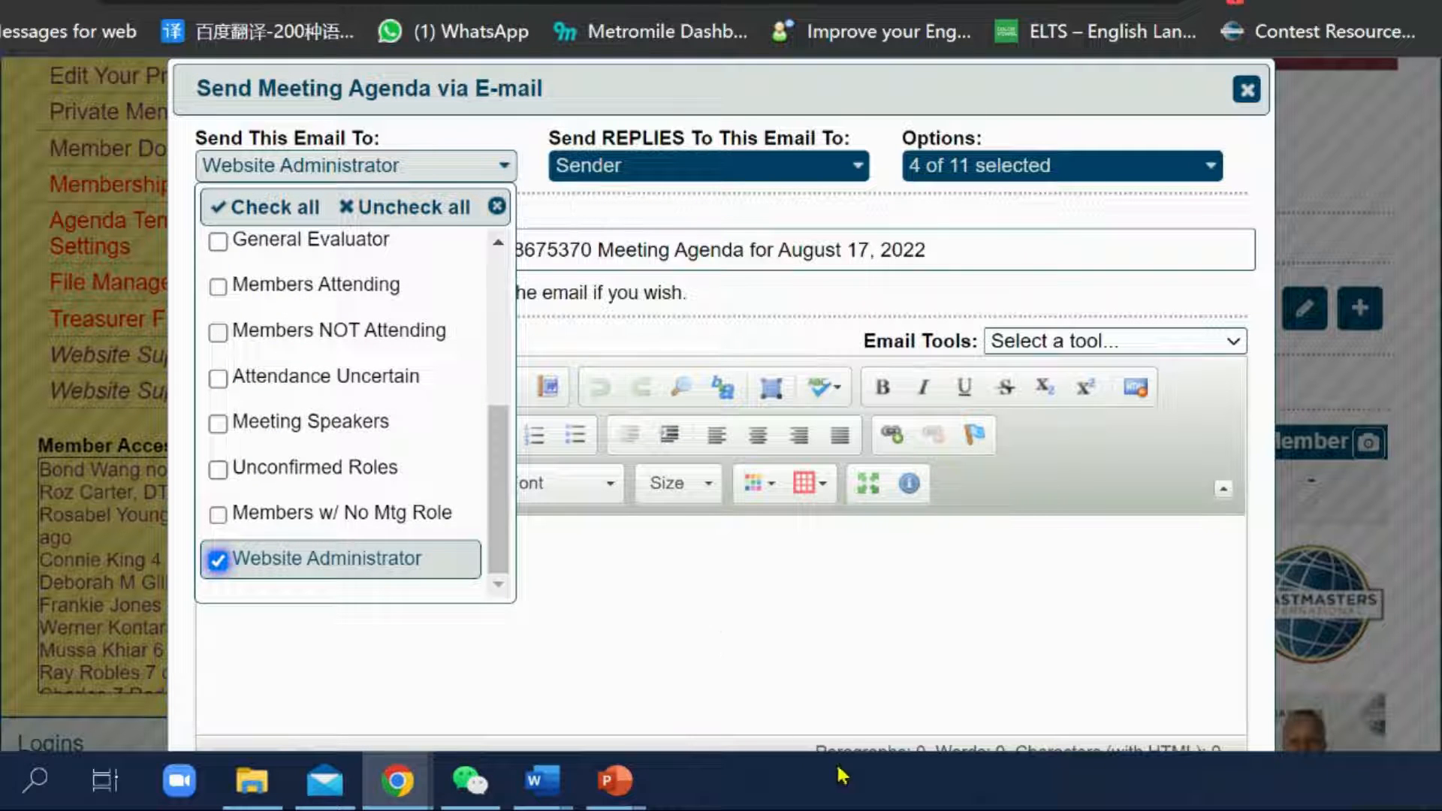
scroll(732, 666, "down", 2)
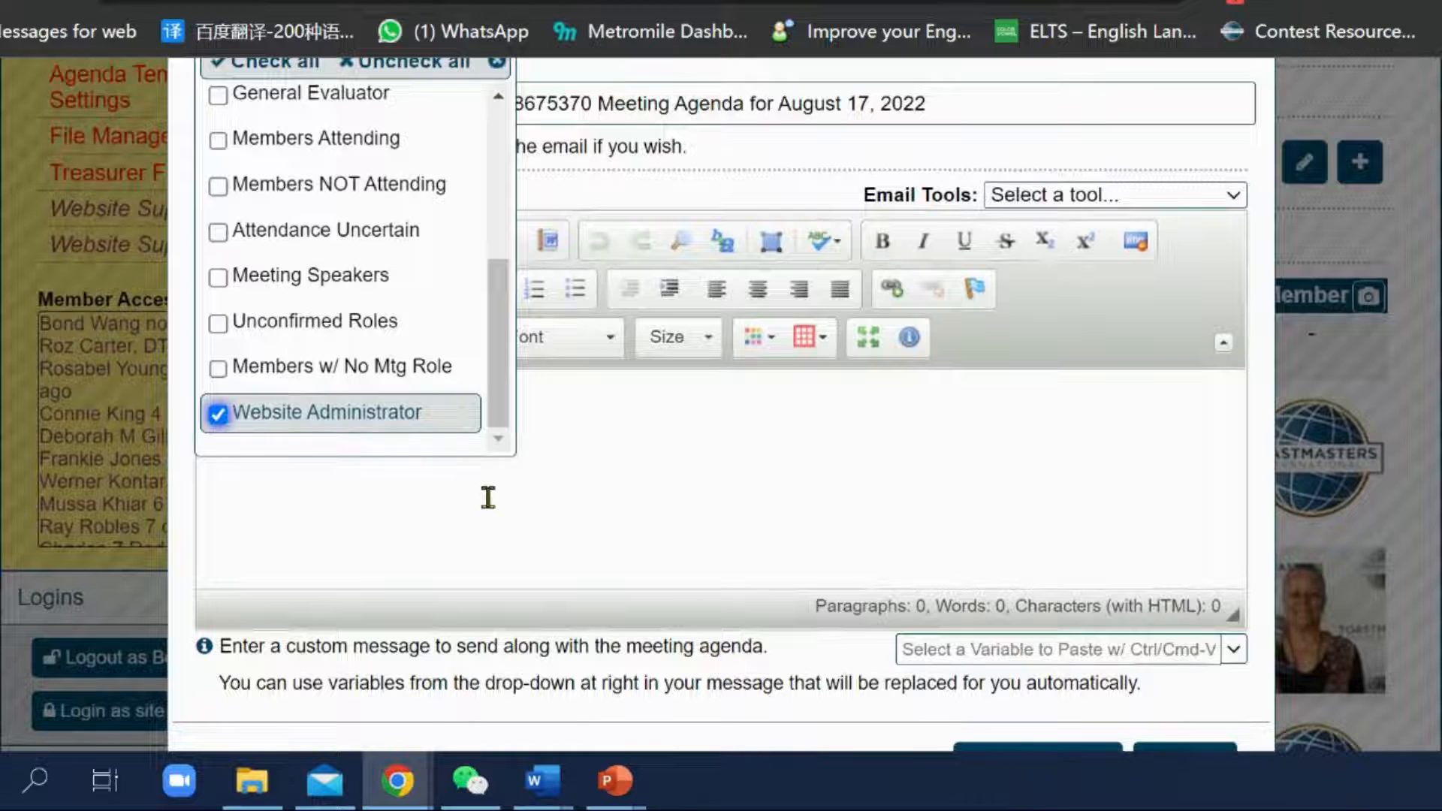
scroll(574, 504, "up", 4)
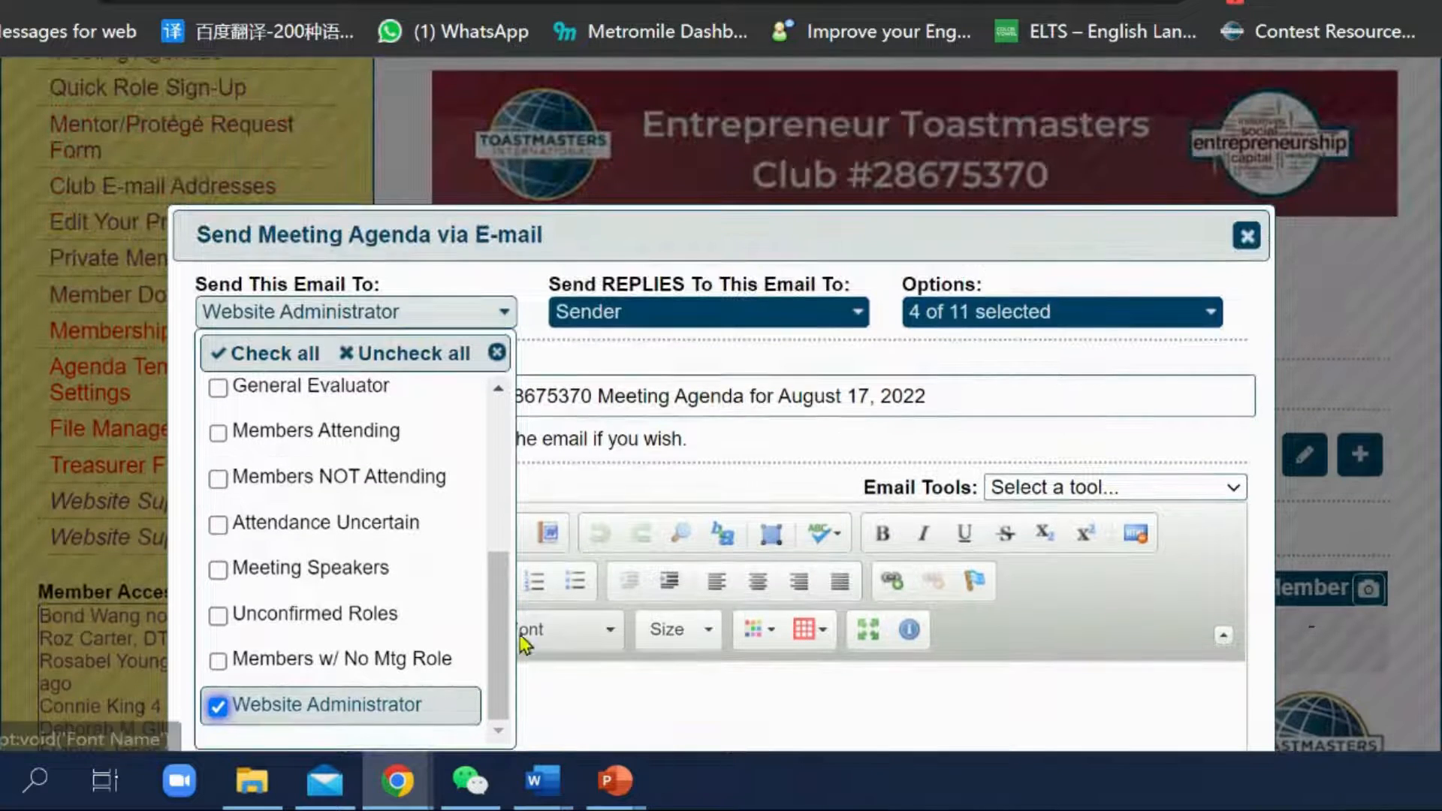
scroll(601, 631, "down", 6)
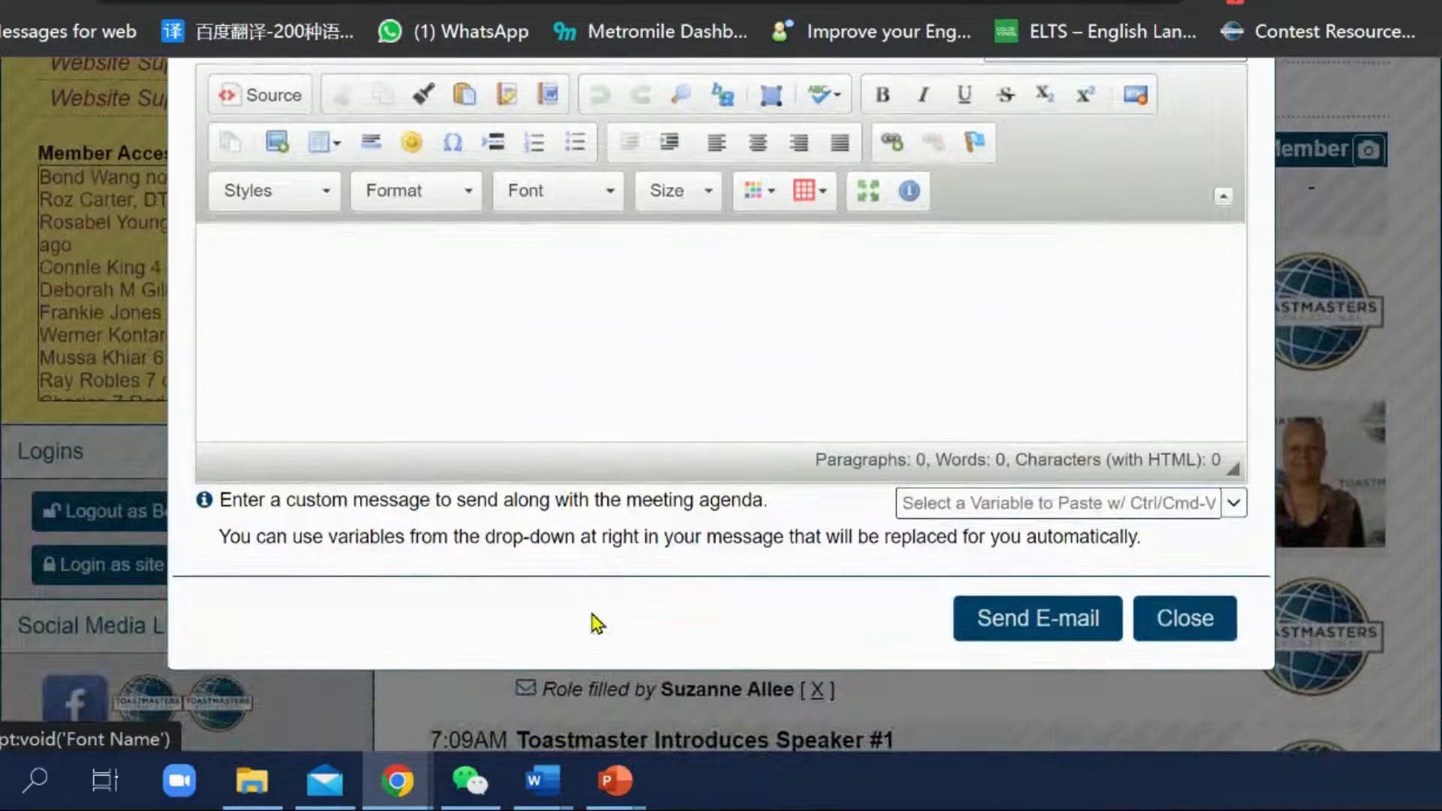
scroll(463, 381, "up", 4)
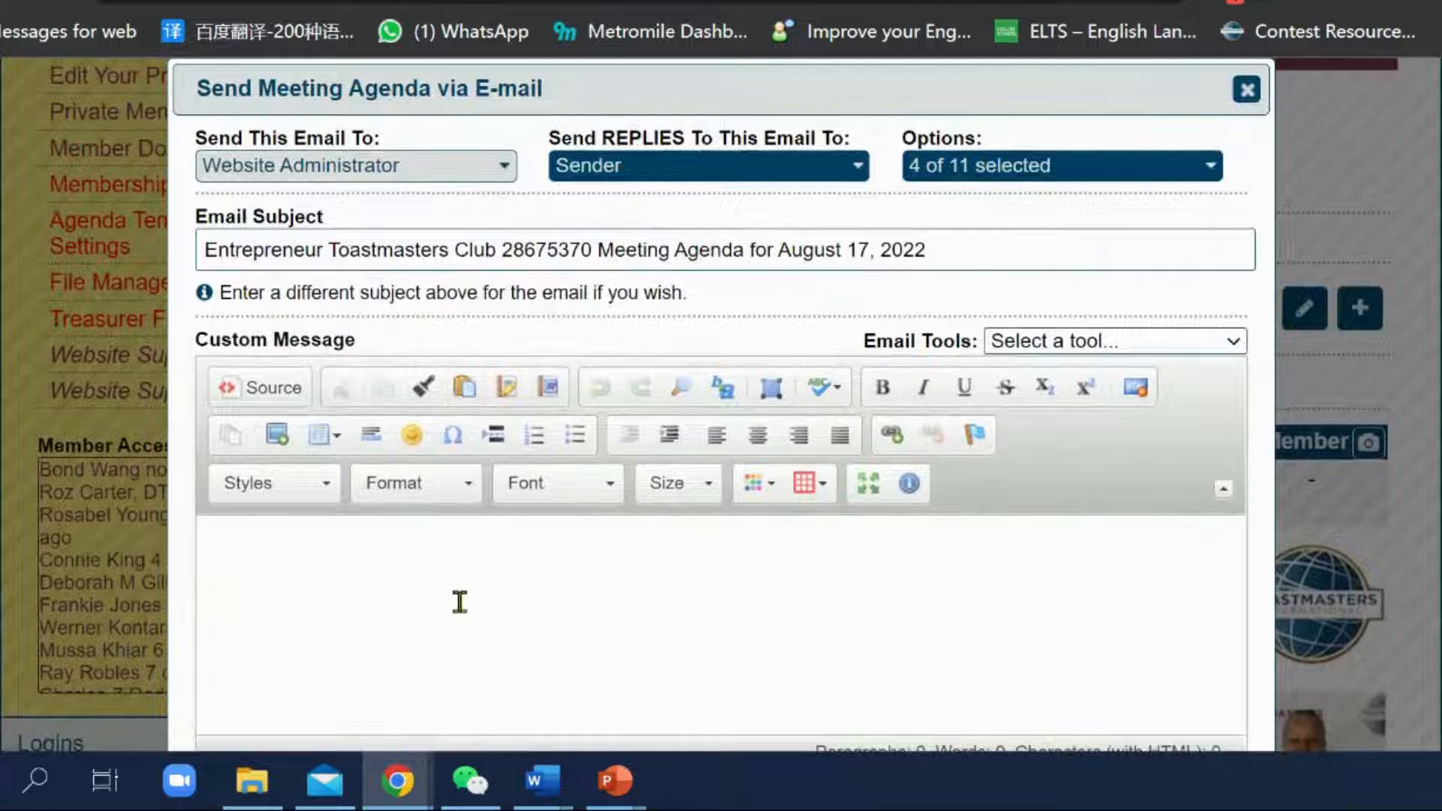
left_click(498, 652)
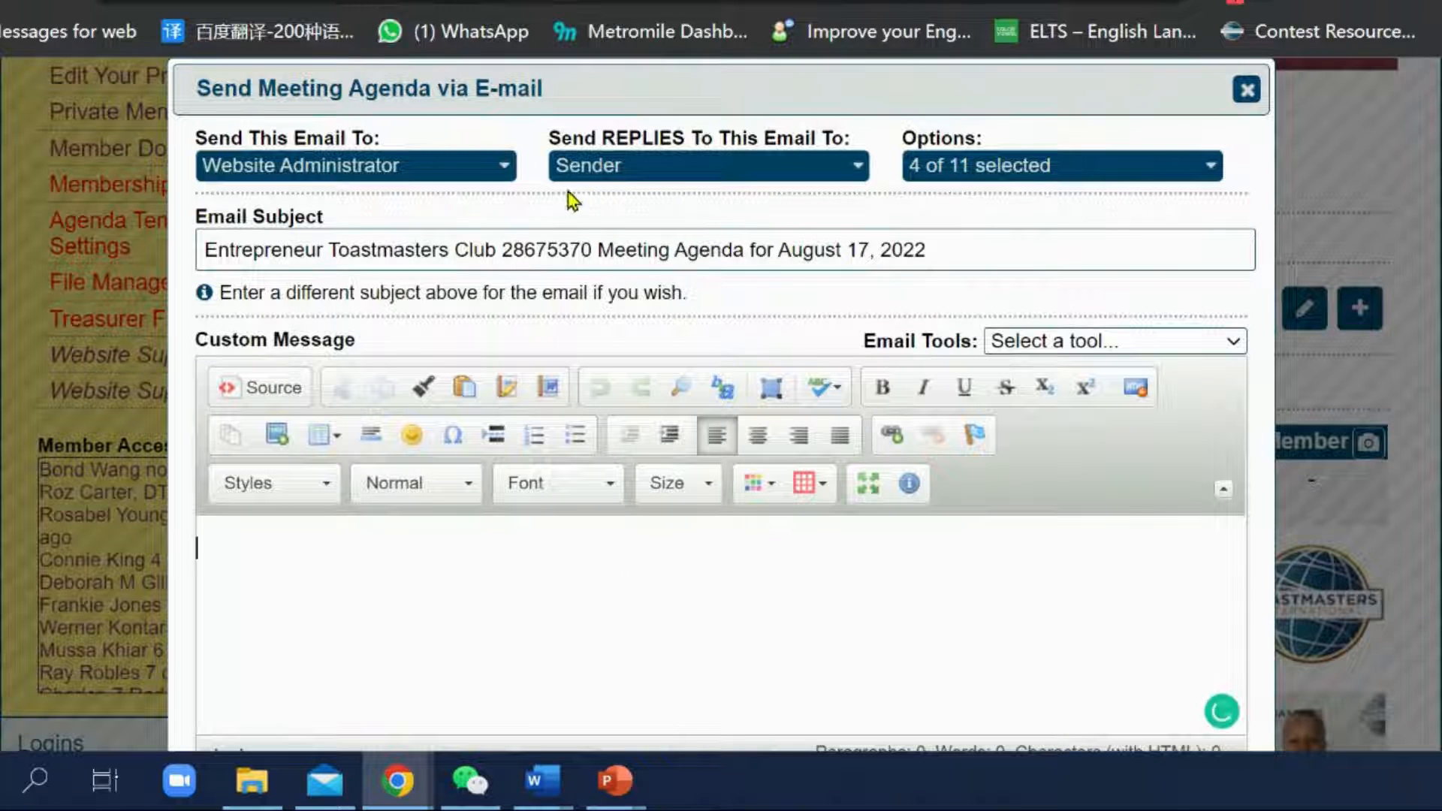
Step: Look through the agenda e-mail's recipient groups from All Club Members to Website Administrator, keeping the current selection
left_click(506, 167)
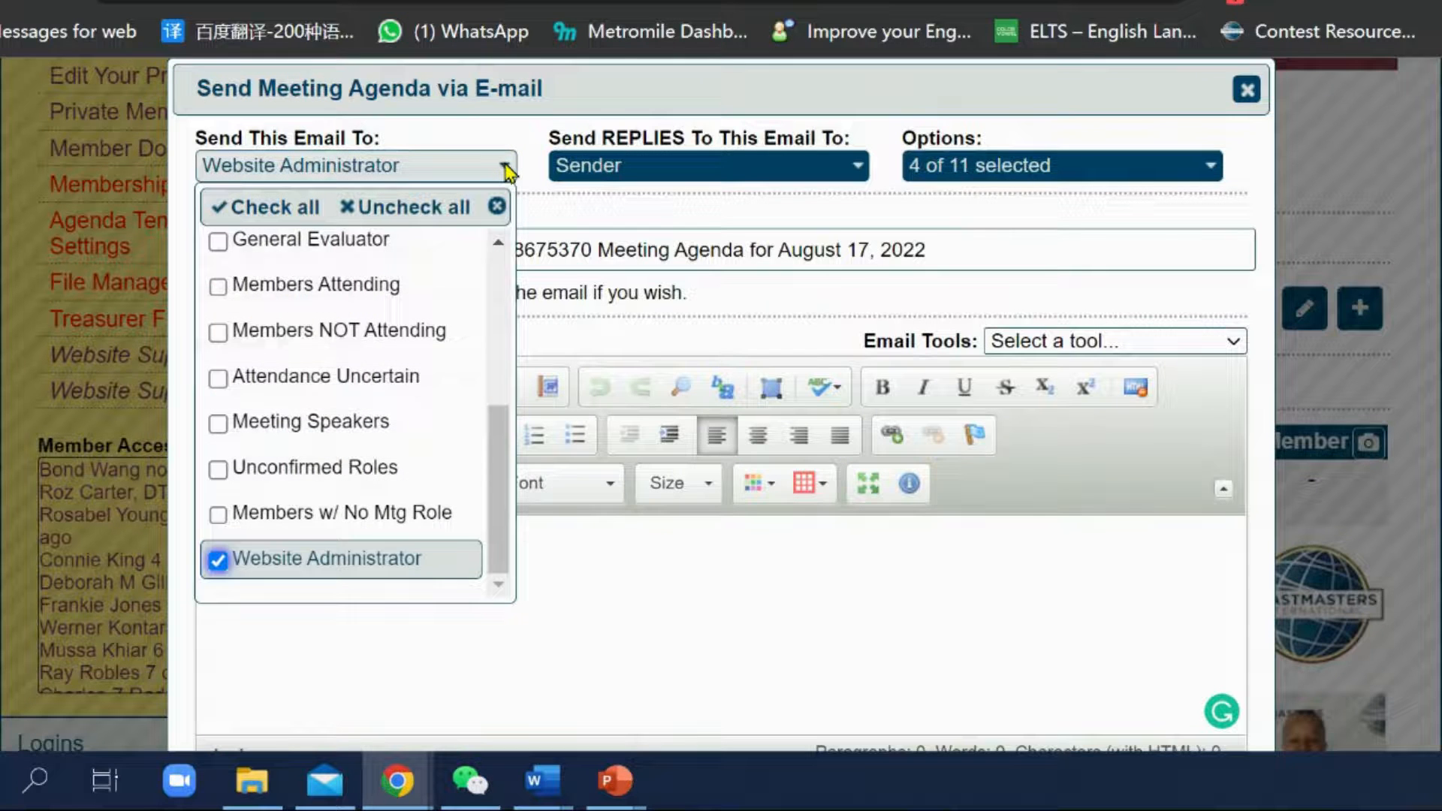
left_click_drag(495, 485, 498, 274)
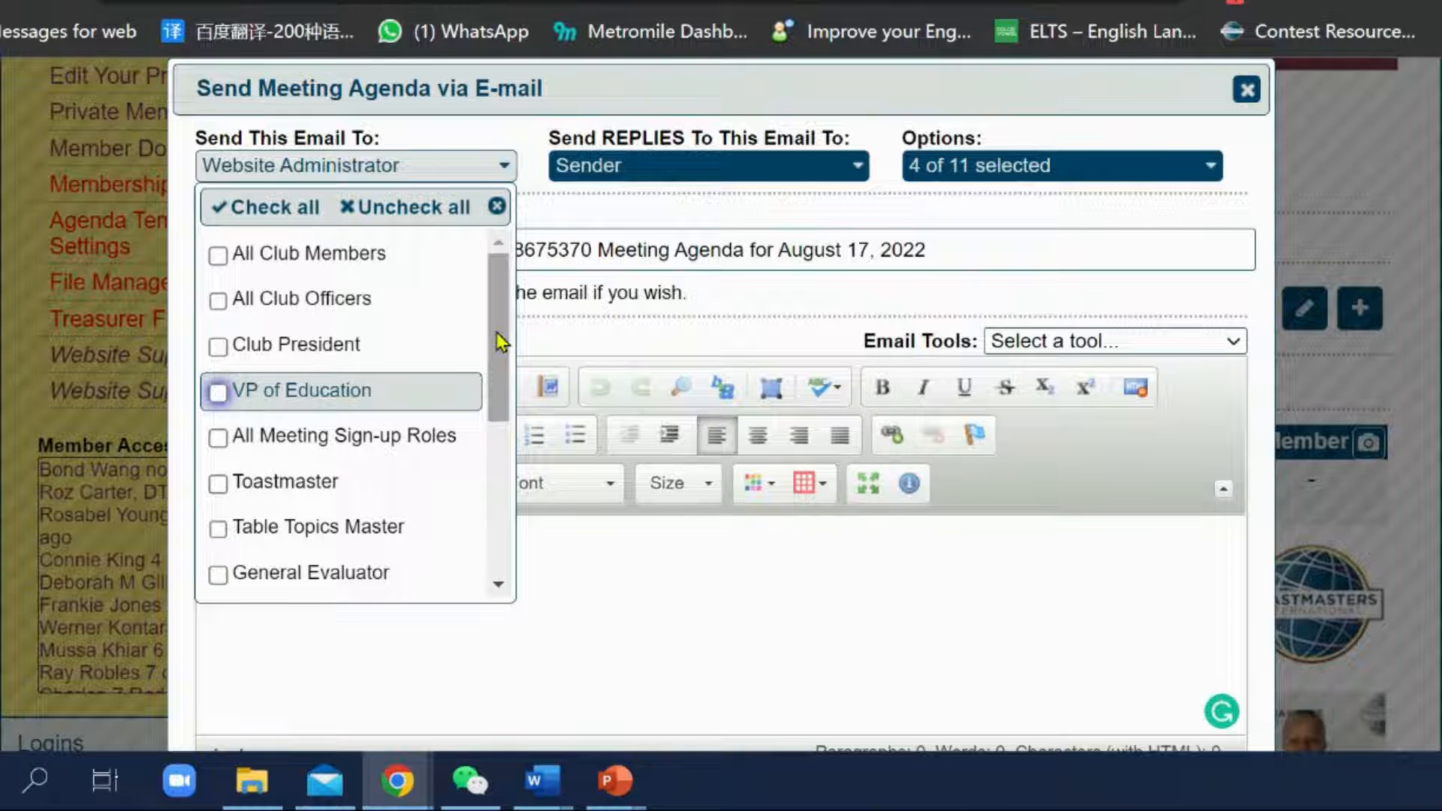
left_click_drag(496, 345, 488, 467)
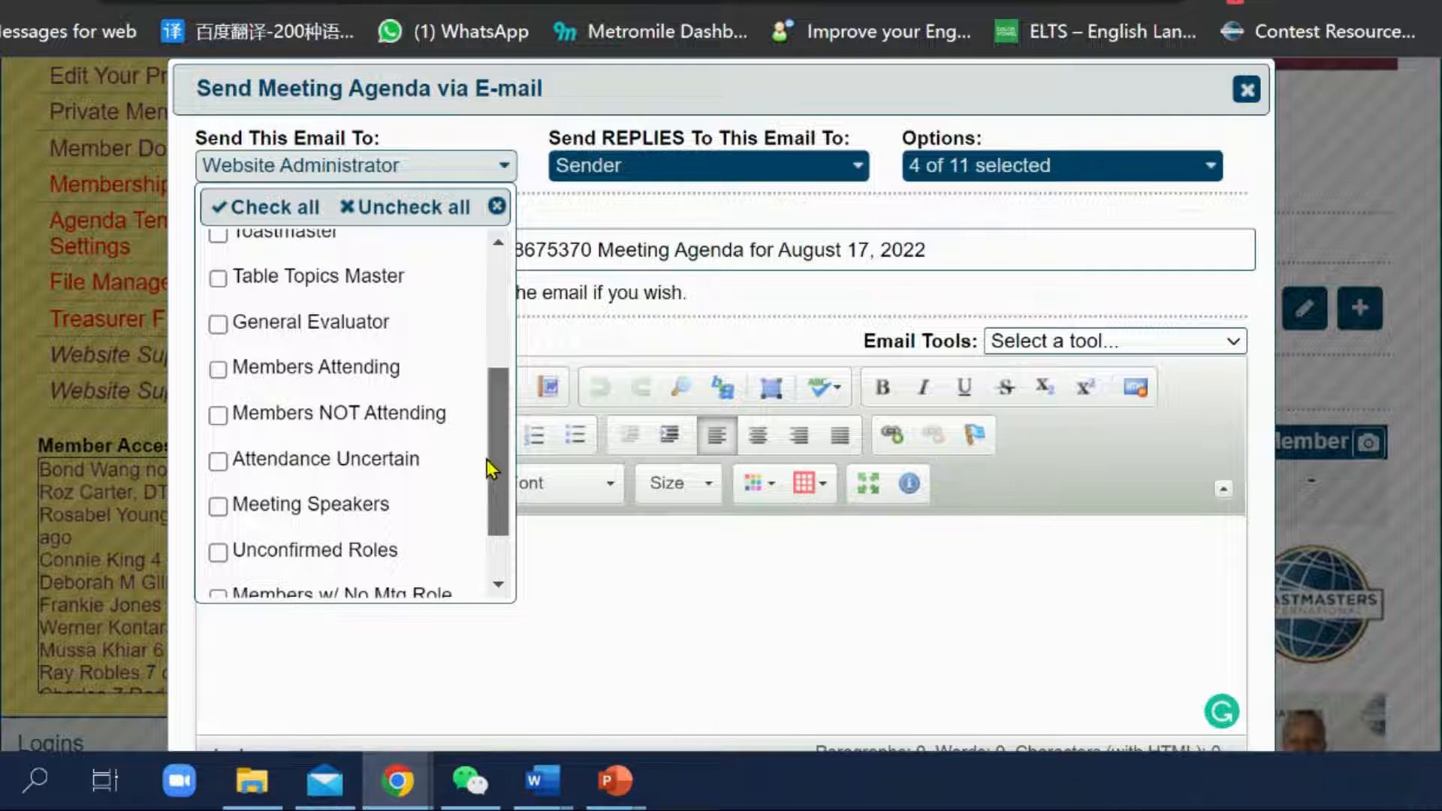
scroll(486, 464, "down", 2)
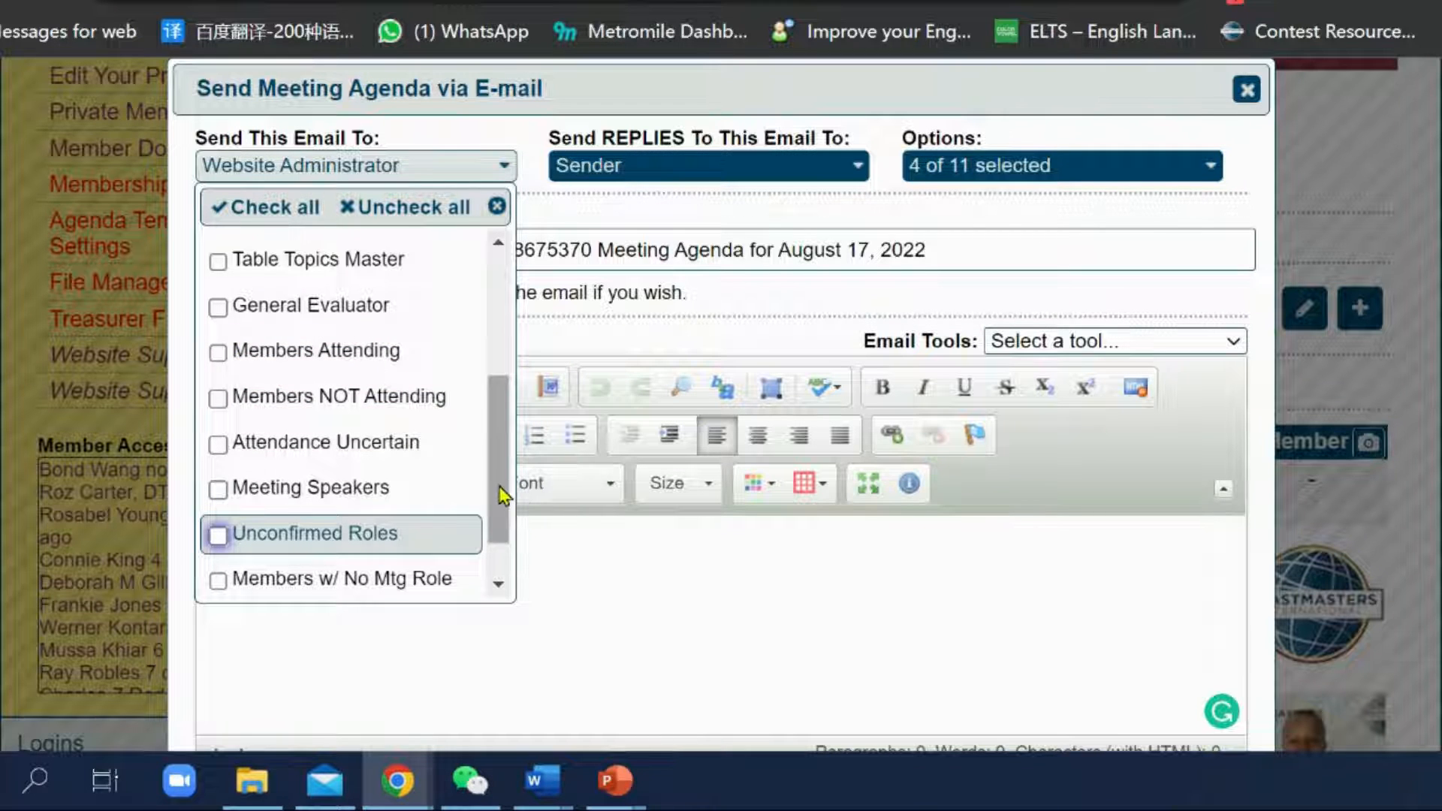
mouse_move(500, 487)
left_mouse_down()
mouse_move(498, 467)
mouse_move(499, 510)
left_mouse_up()
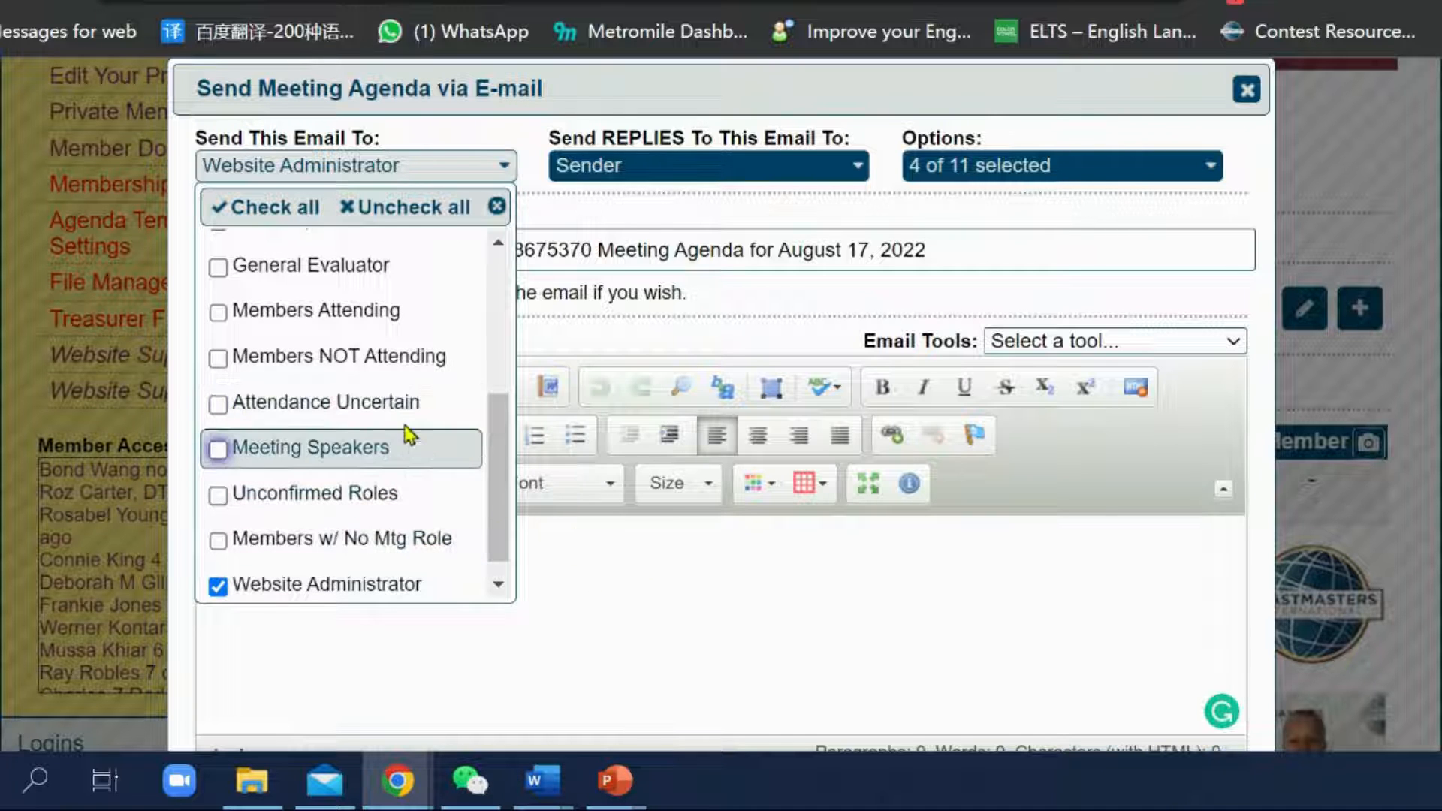
left_click(714, 683)
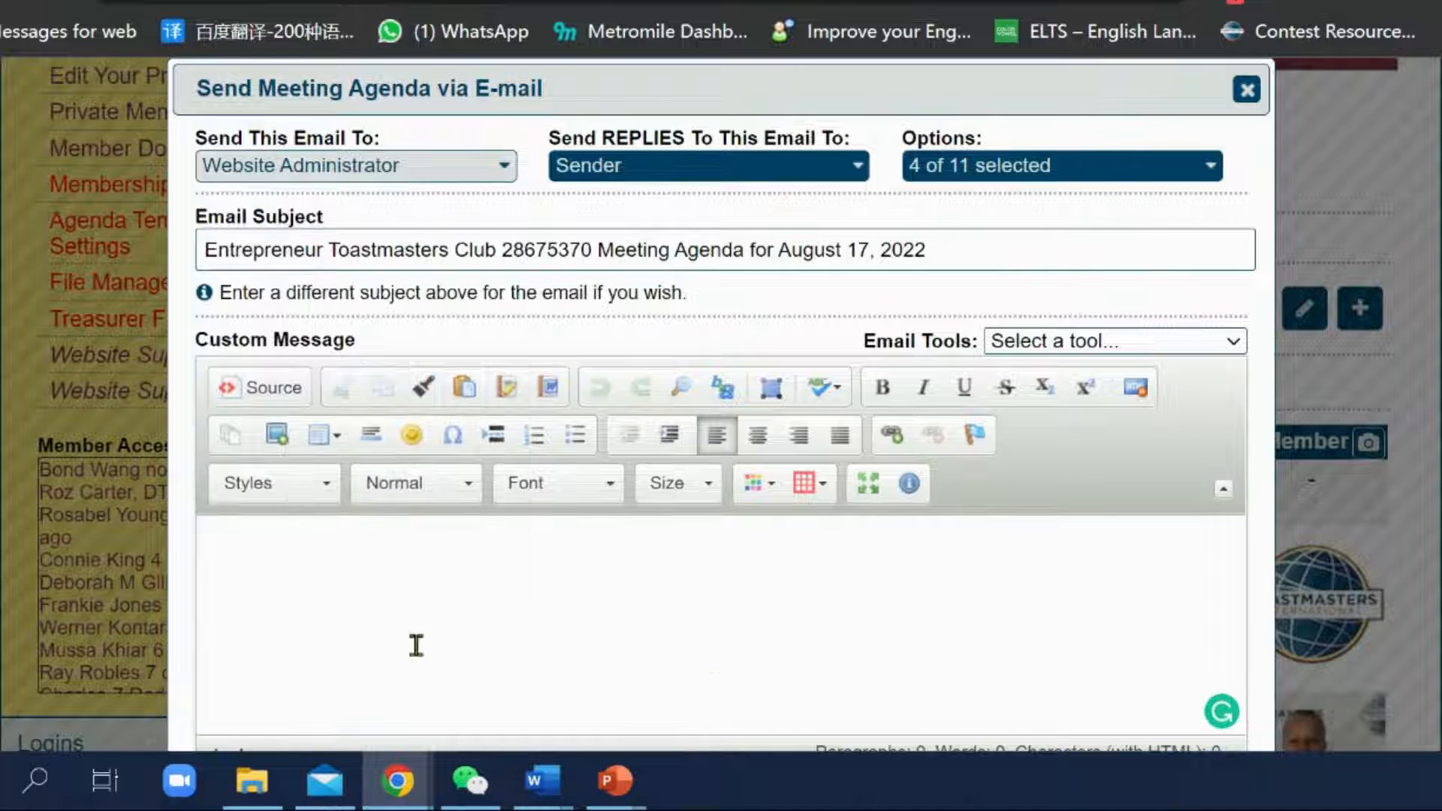
Step: Write the custom message "Hi Are you coming to this meeting?" and sign it with the sender's first name on a new line
left_click(429, 625)
type("H")
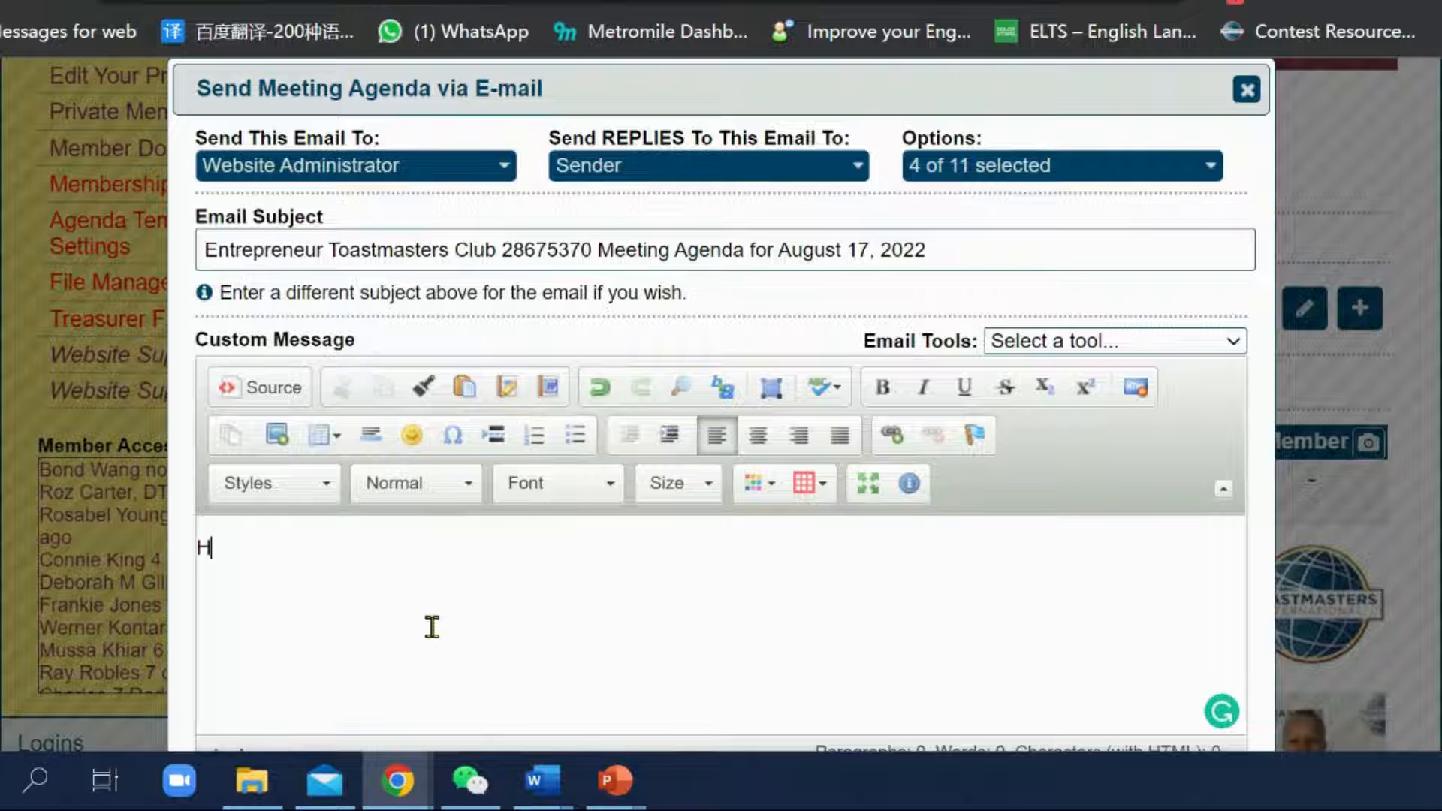
type("i Are you comgin")
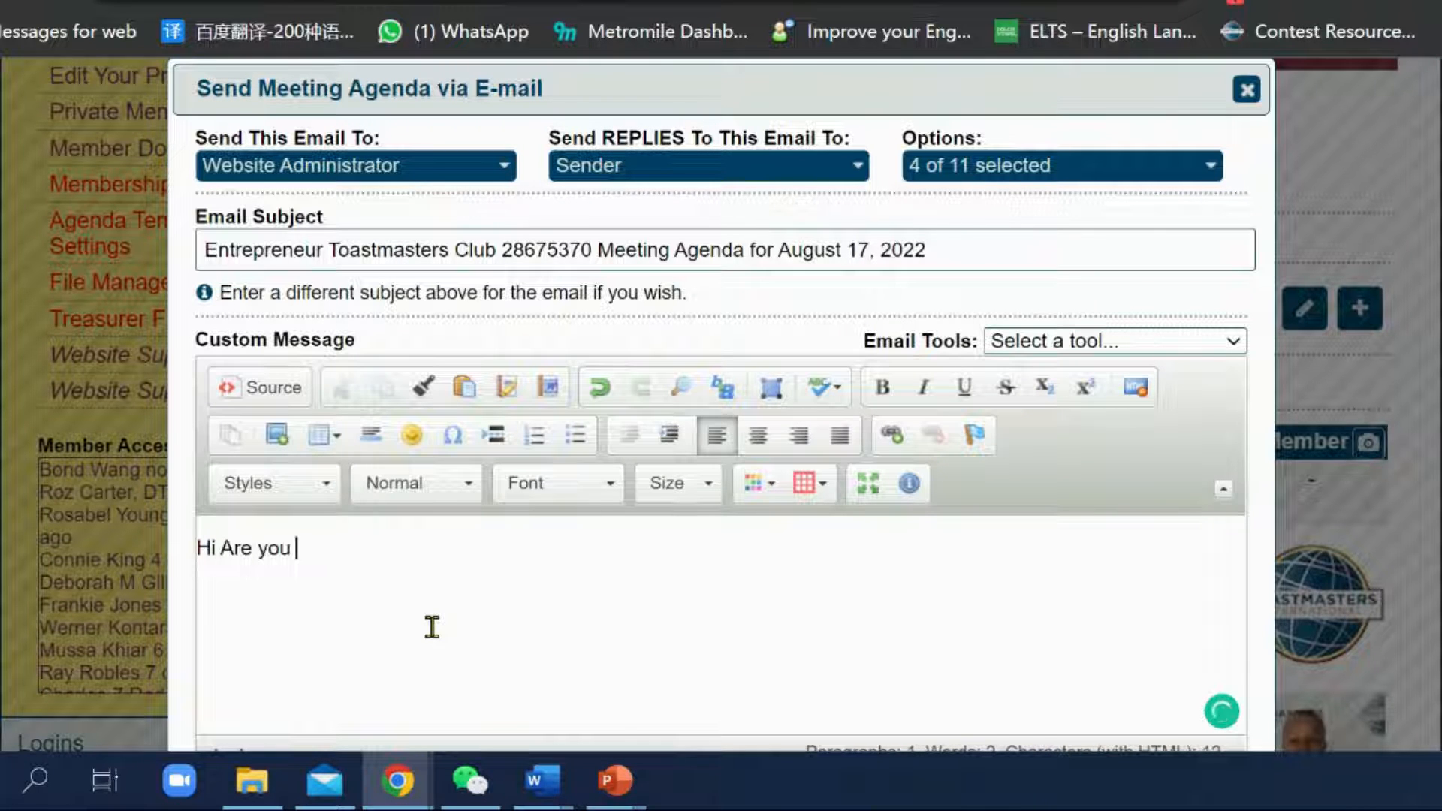
key("BackSpace")
type("ing to this meeting? ")
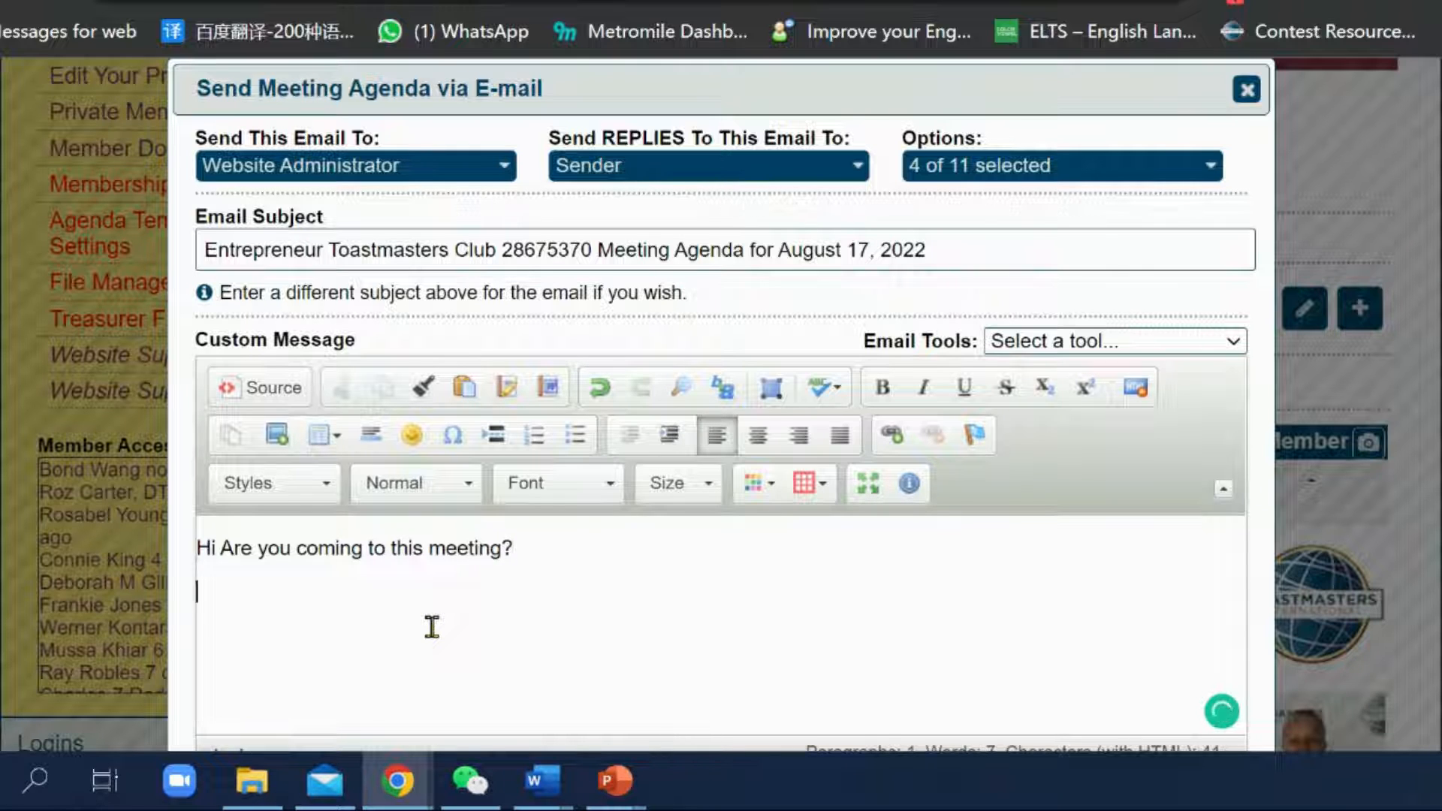
type("Bond")
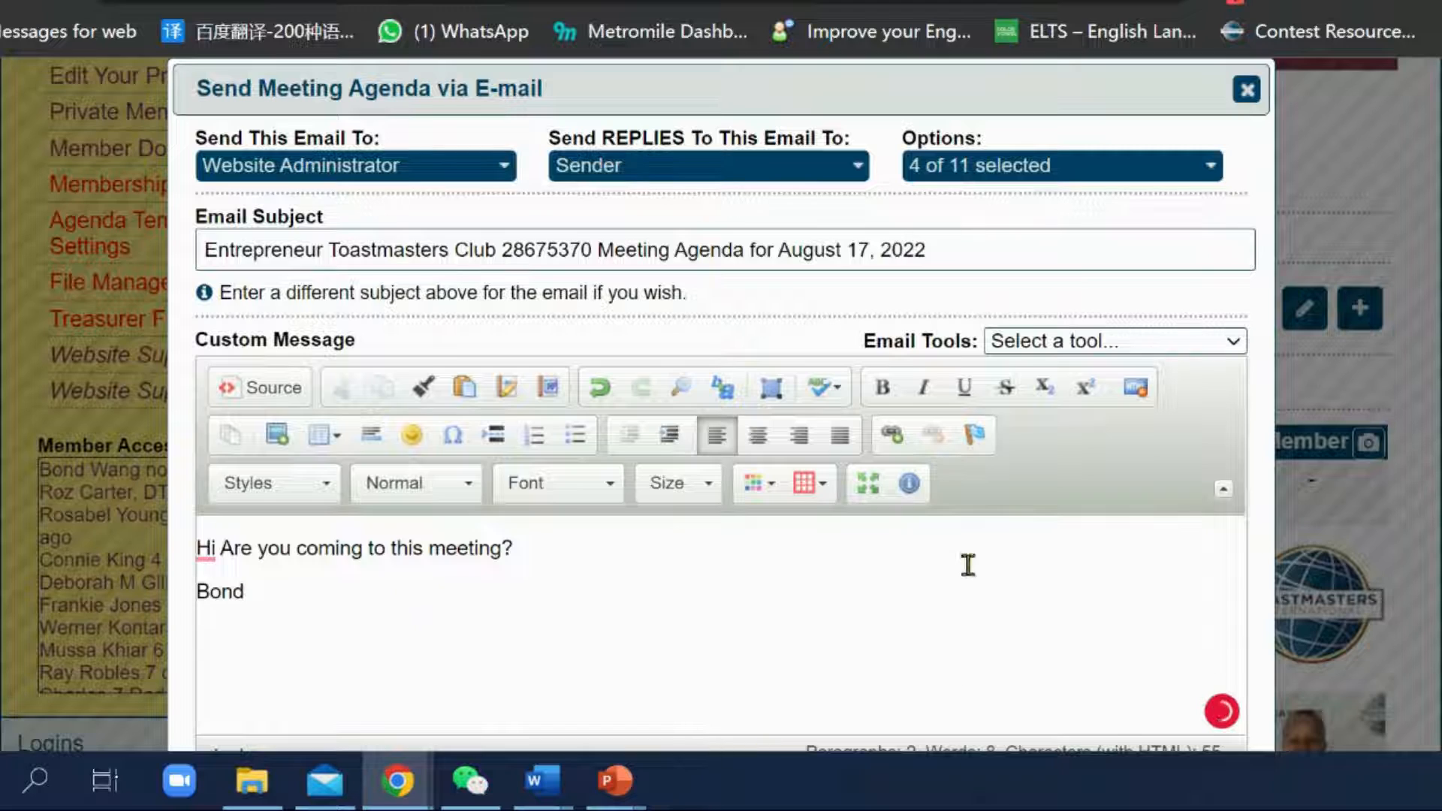
Step: Check the e-mail's settings and message, send the August 17 agenda to the Website Administrator, and close the form
scroll(831, 586, "down", 2)
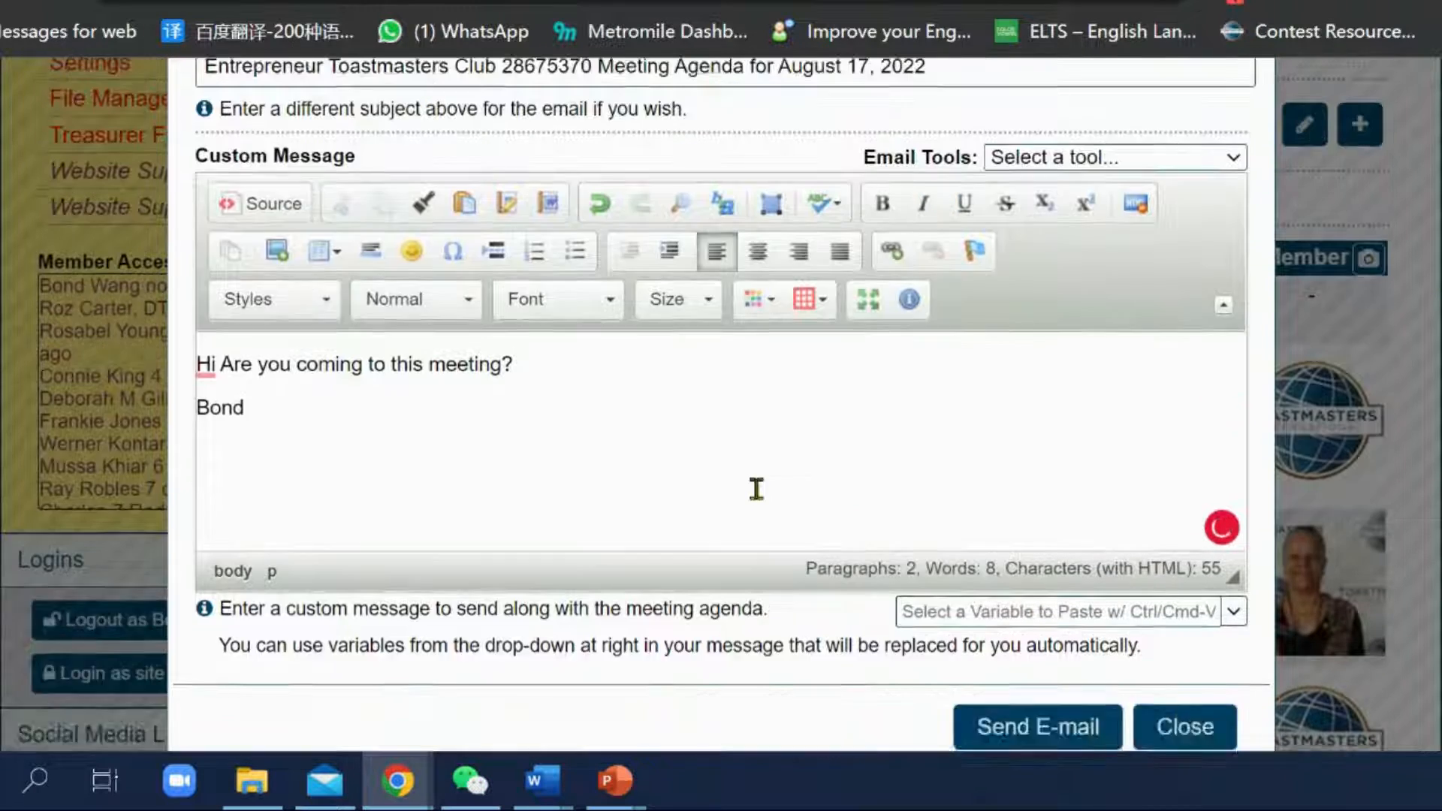
scroll(756, 489, "up", 1)
scroll(741, 538, "up", 5)
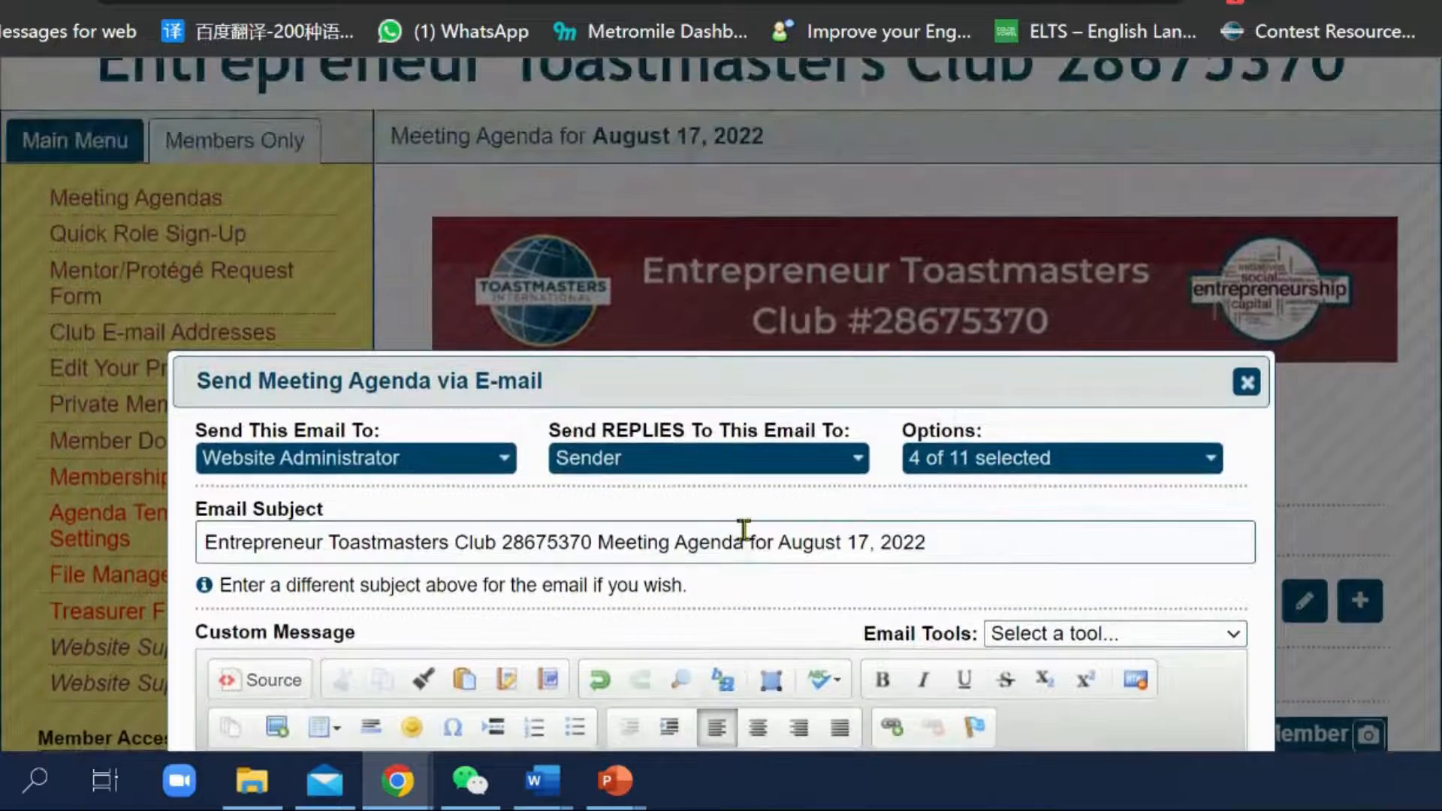
scroll(743, 529, "down", 8)
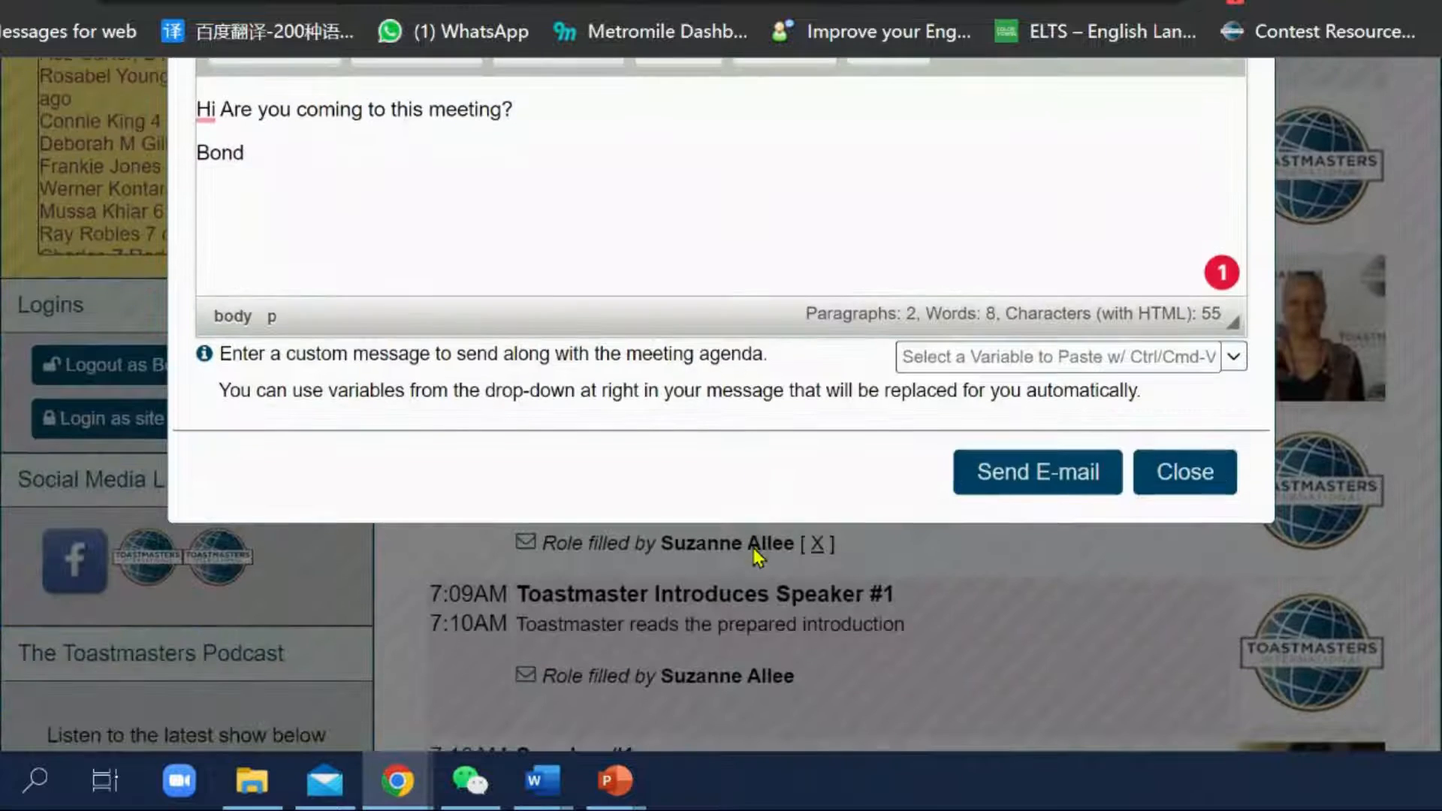
left_click(1054, 498)
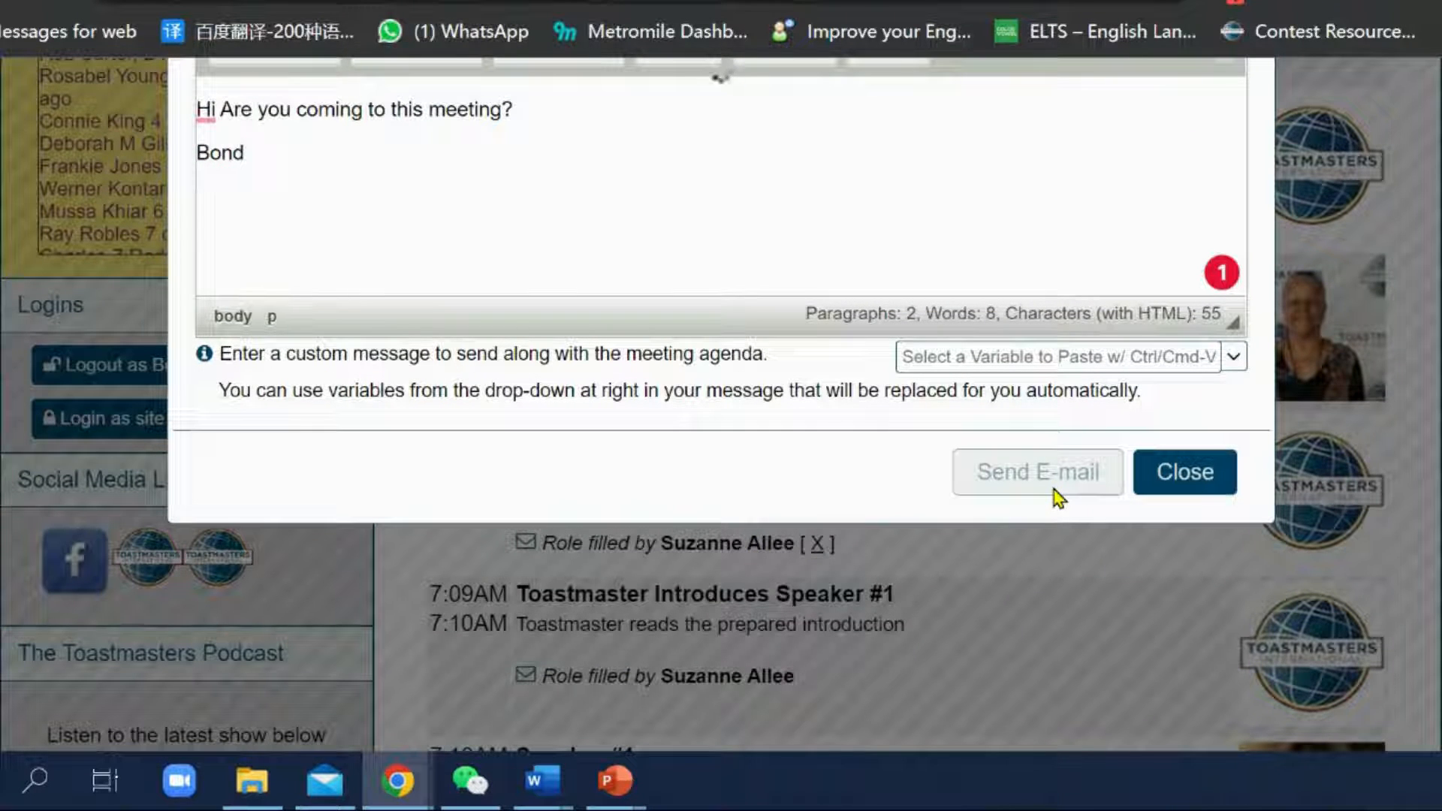
scroll(1063, 470, "up", 3)
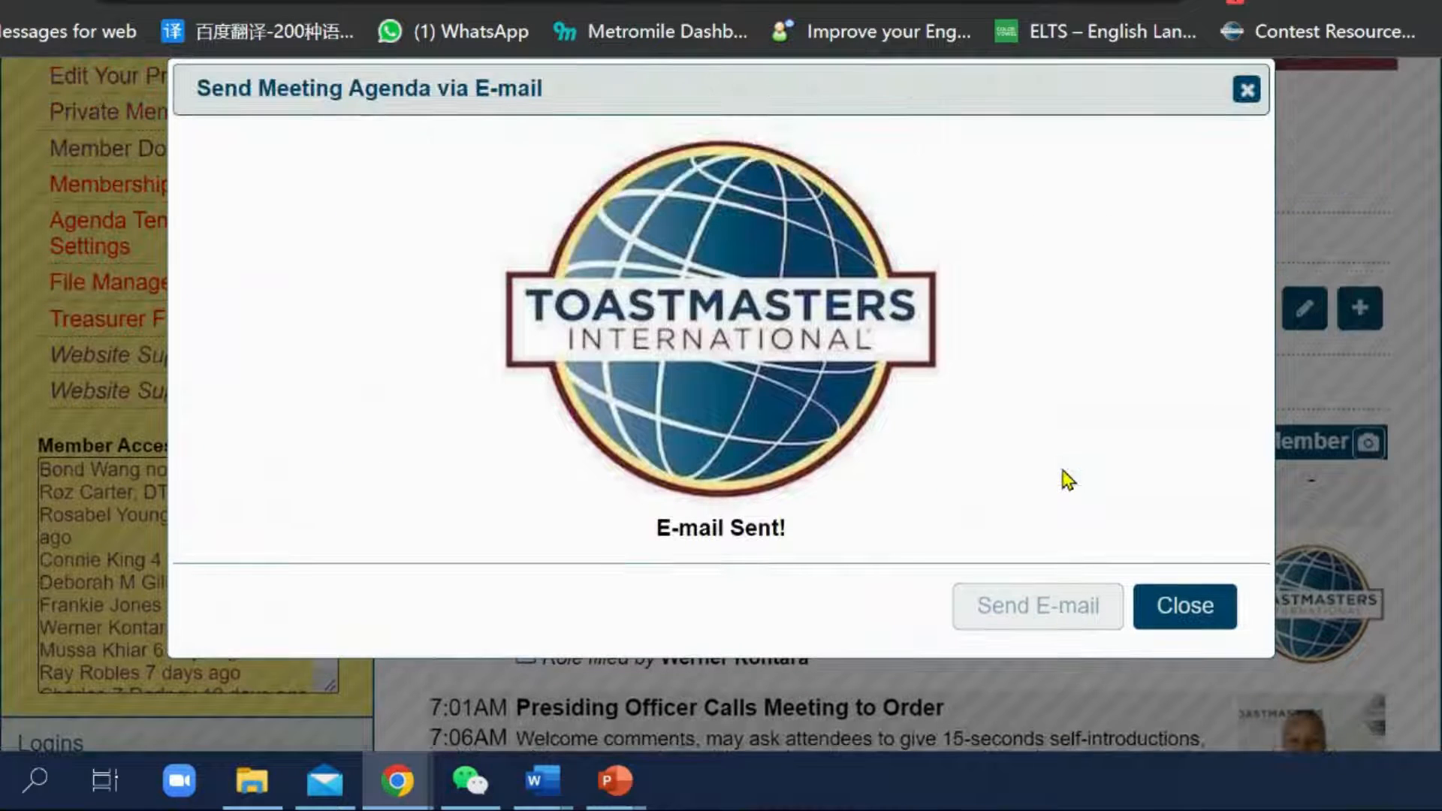
left_click(1205, 622)
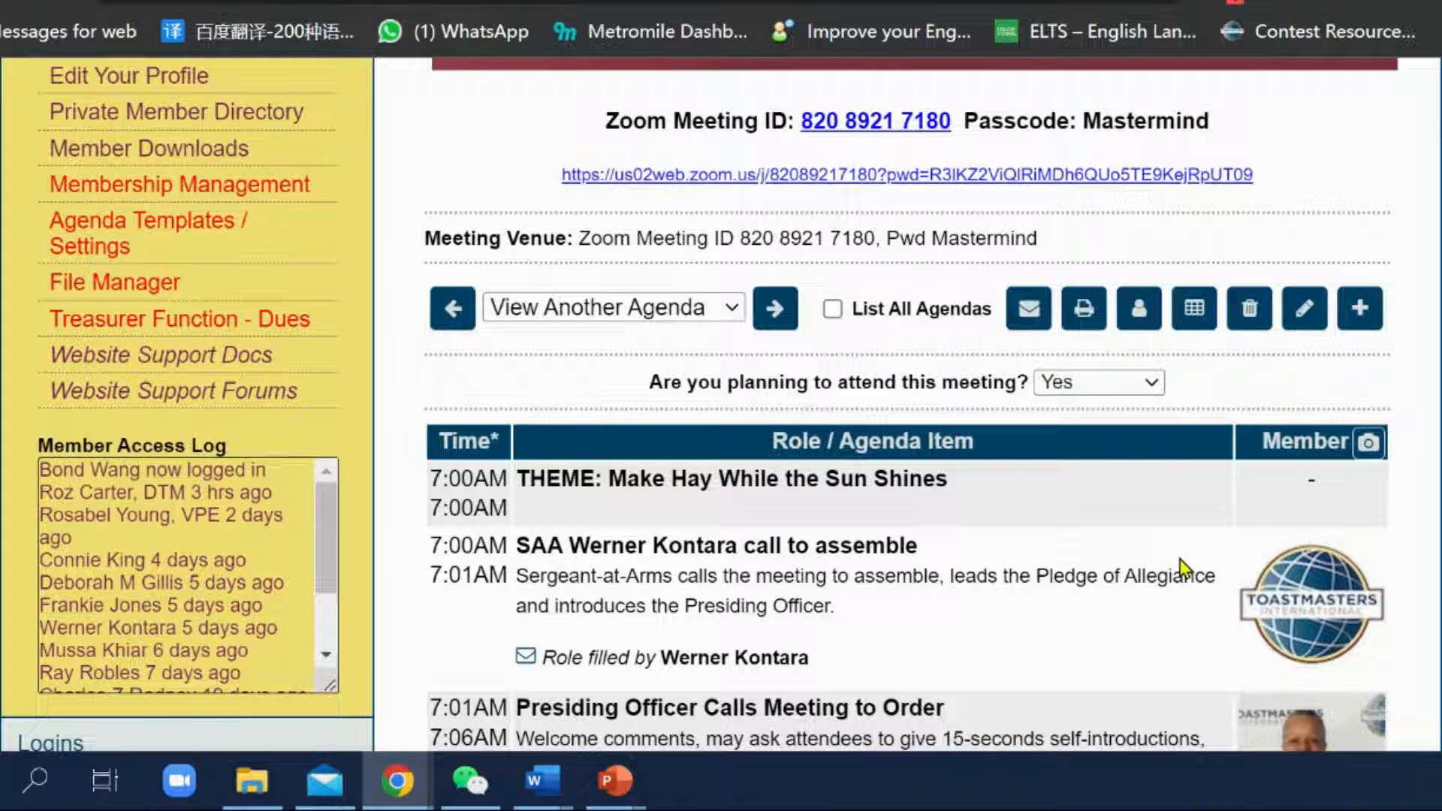
Step: Generate the printable August 17 agenda in TM Layout, start printing it to PDF, and cancel the file save
left_click(1083, 310)
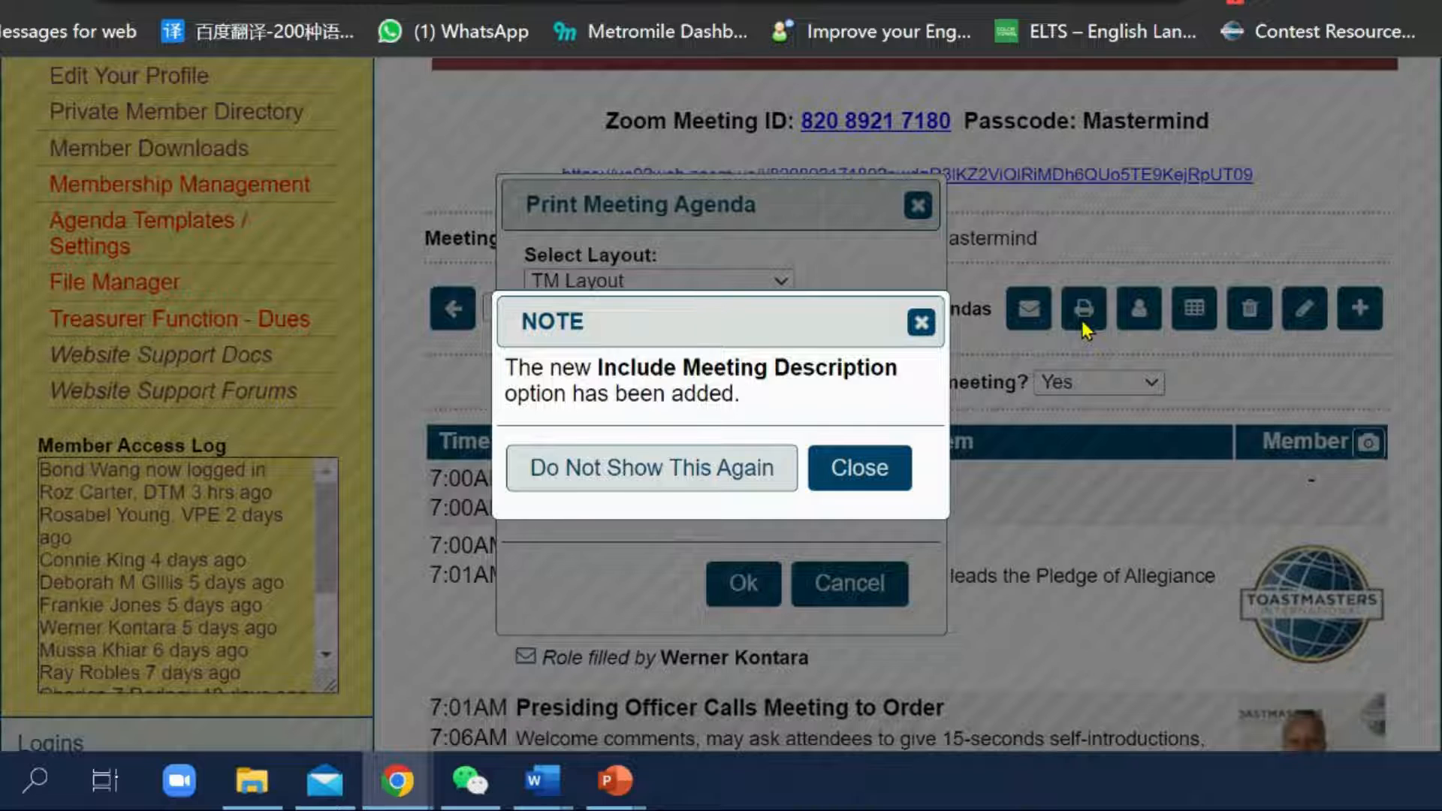
left_click(910, 488)
left_click(859, 478)
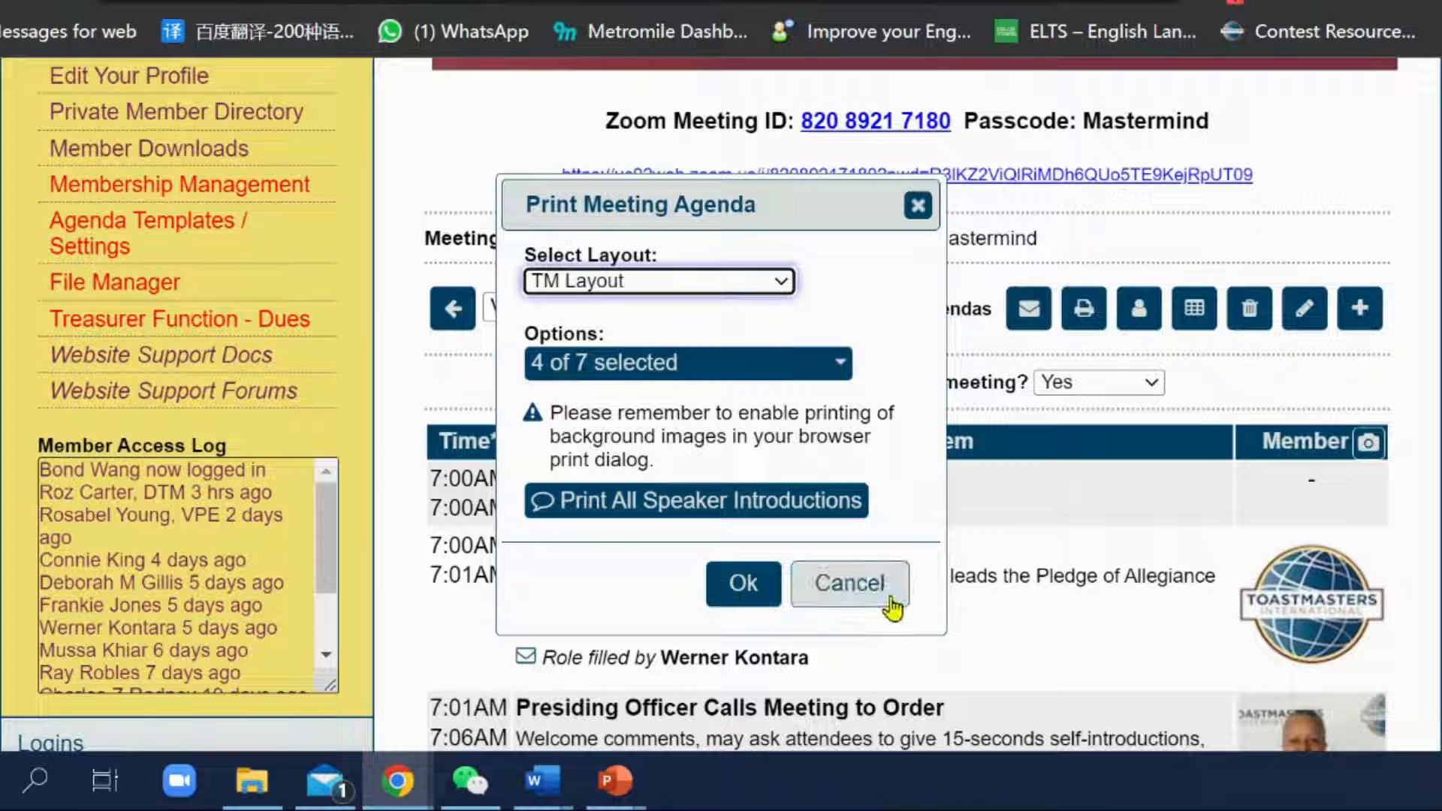
left_click(743, 584)
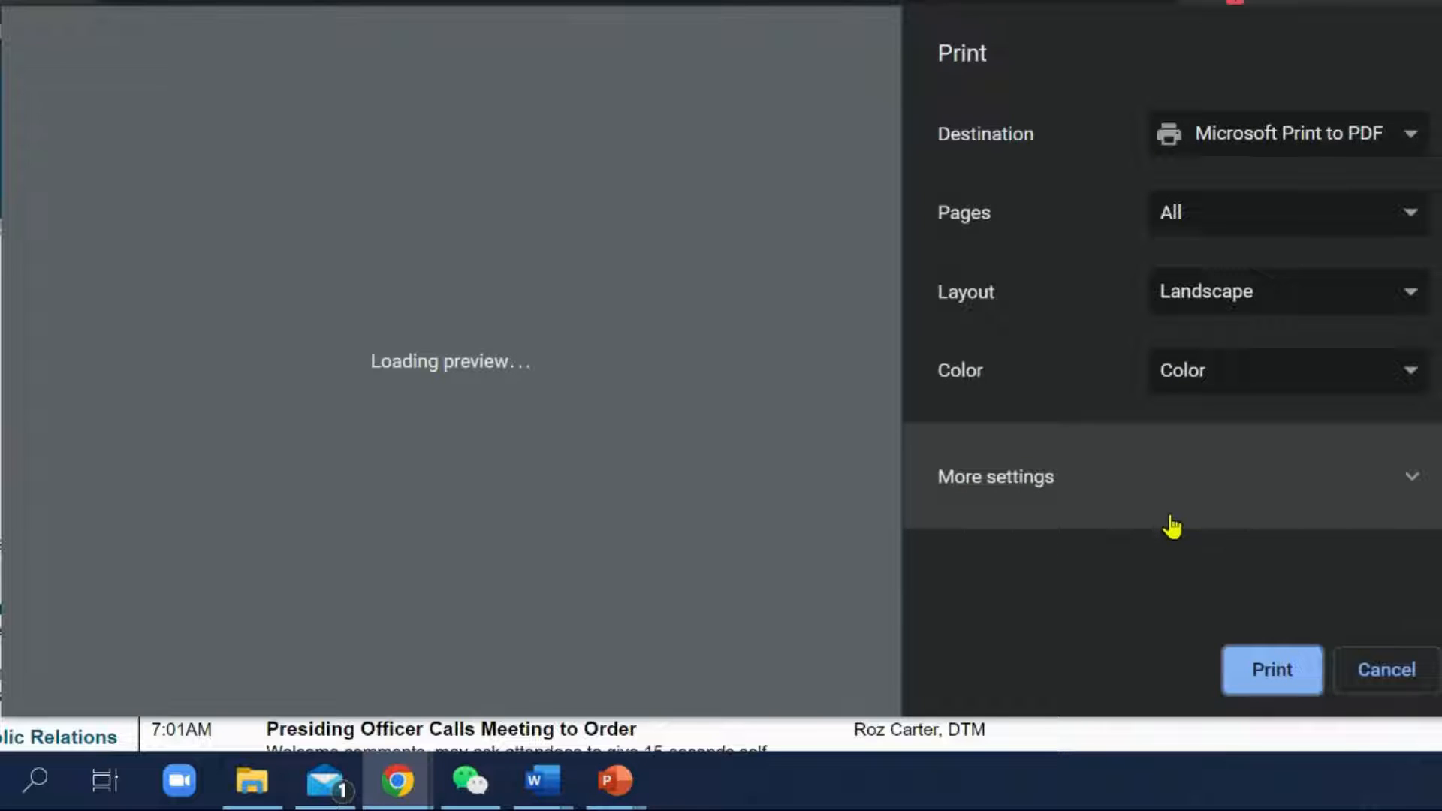
left_click(1290, 697)
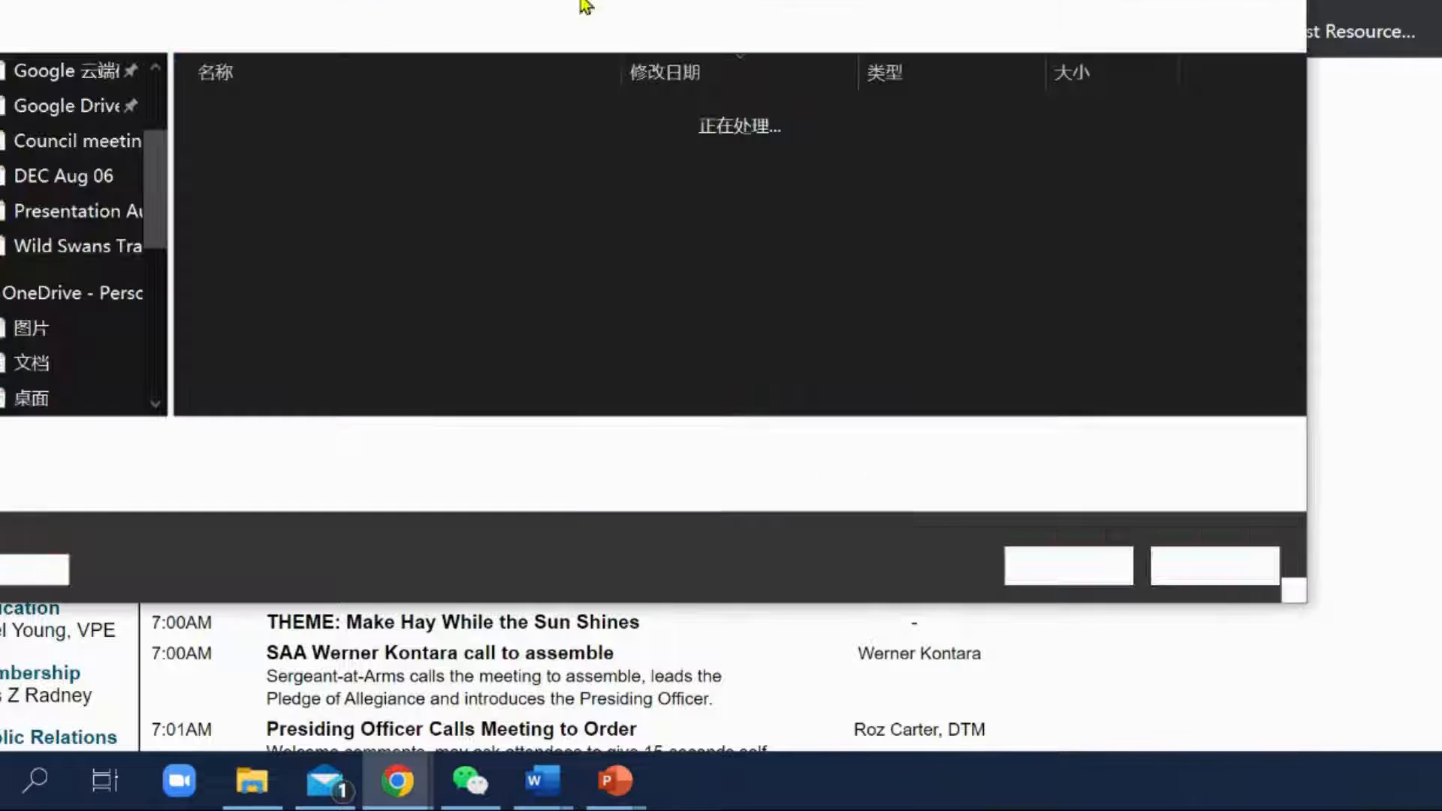
left_click(1215, 567)
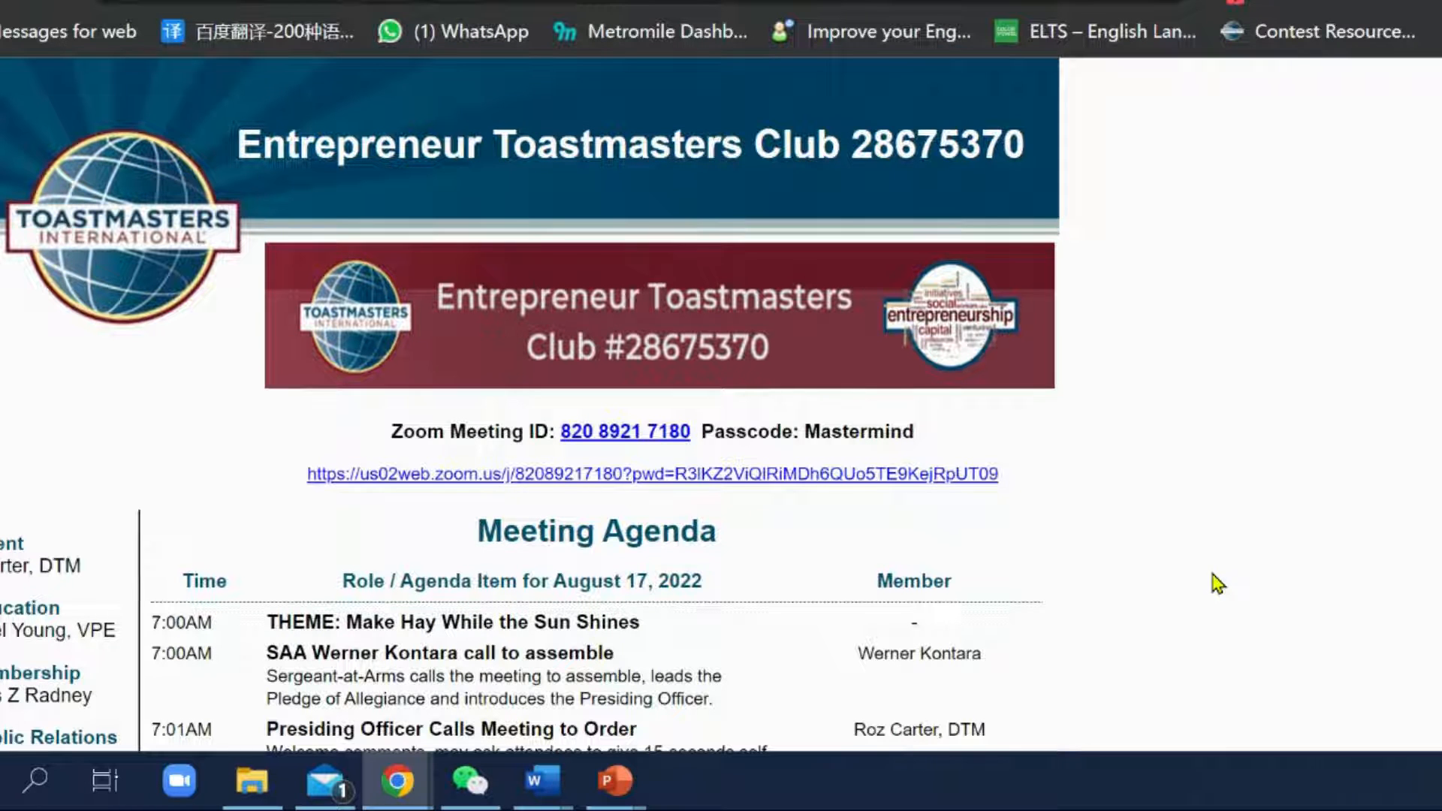
Step: Look over the printable August 17 agenda's times, roles and members, and return to the club website's agenda page
scroll(1217, 583, "down", 3)
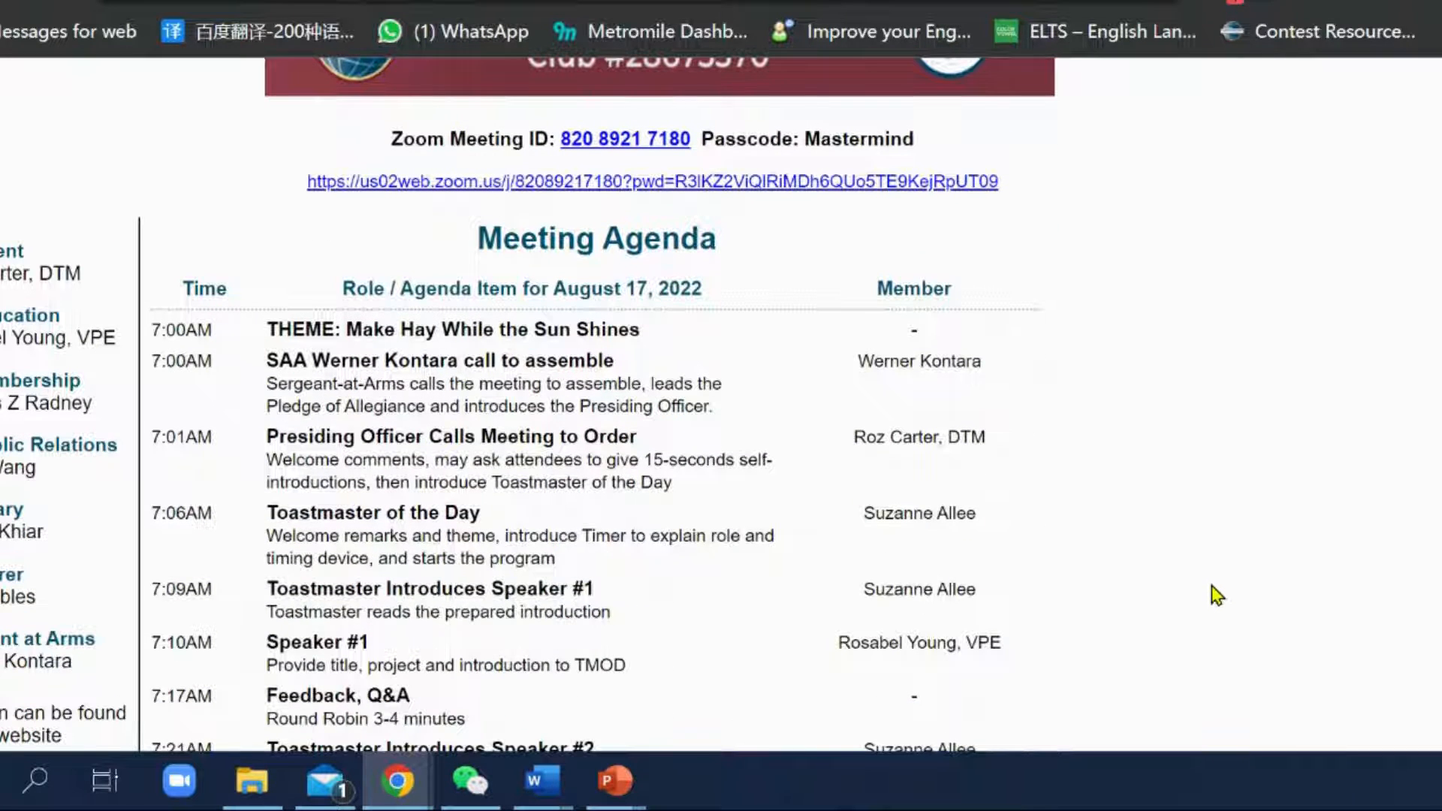
scroll(1217, 596, "down", 4)
scroll(1217, 596, "down", 3)
scroll(1217, 597, "up", 4)
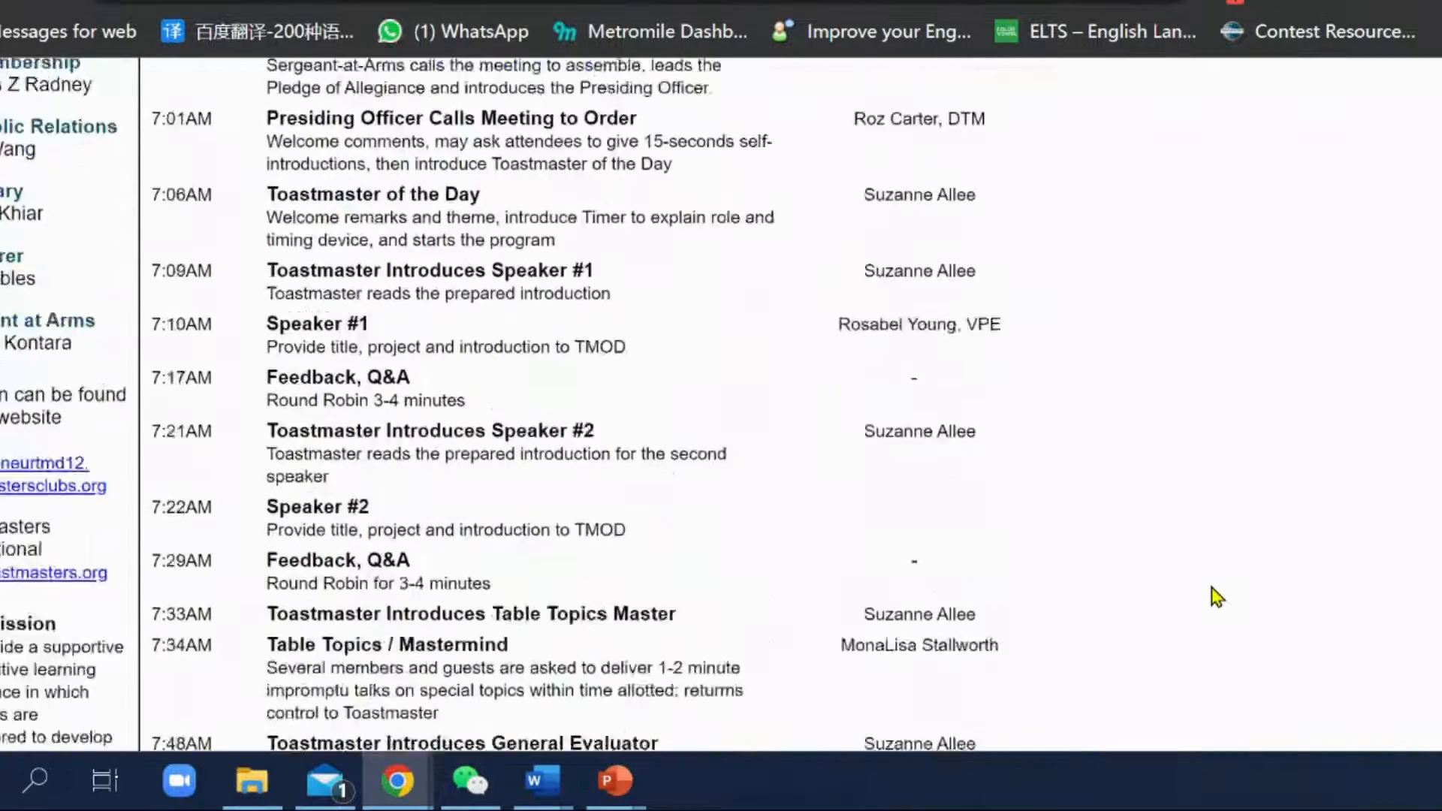
scroll(1216, 597, "up", 6)
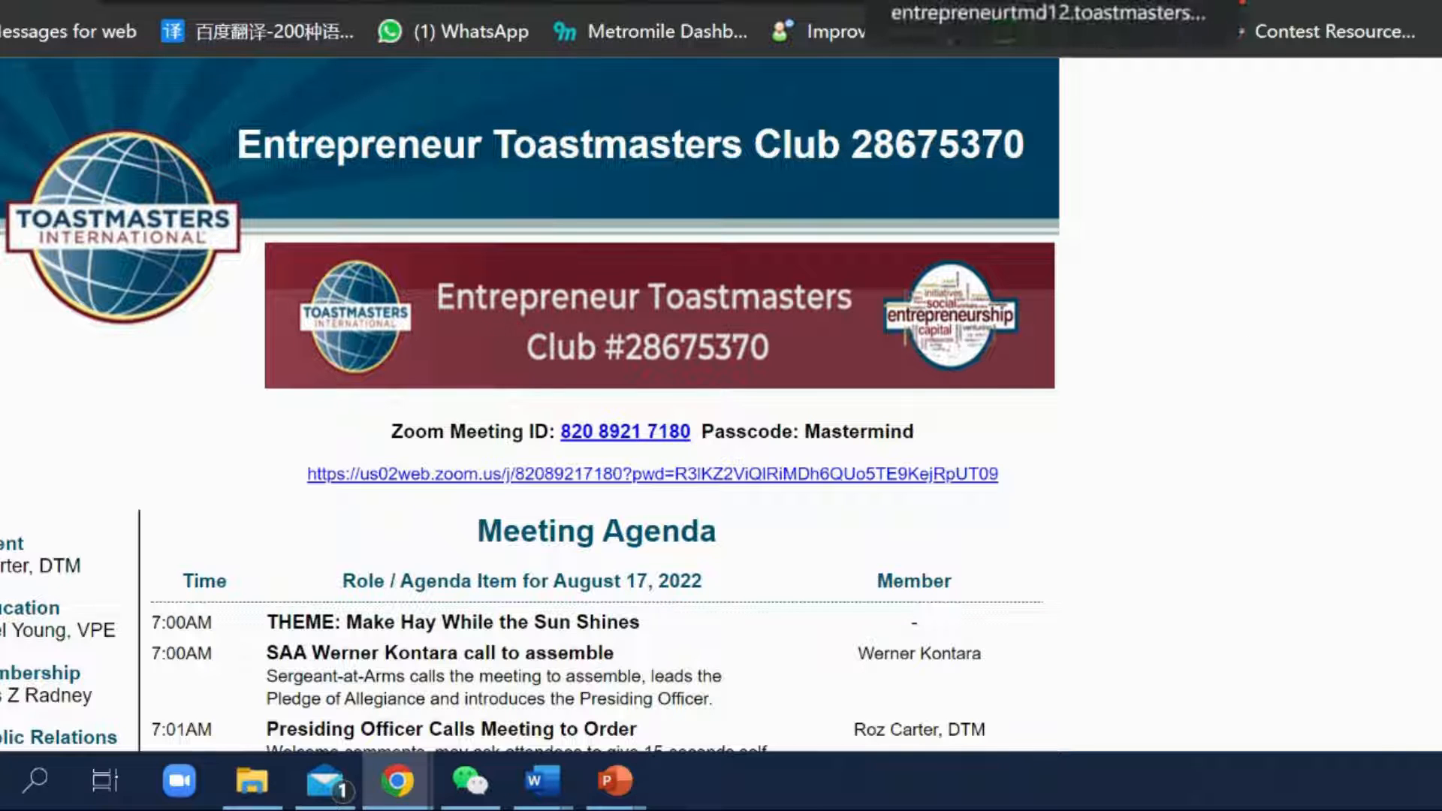
left_click(1052, 1)
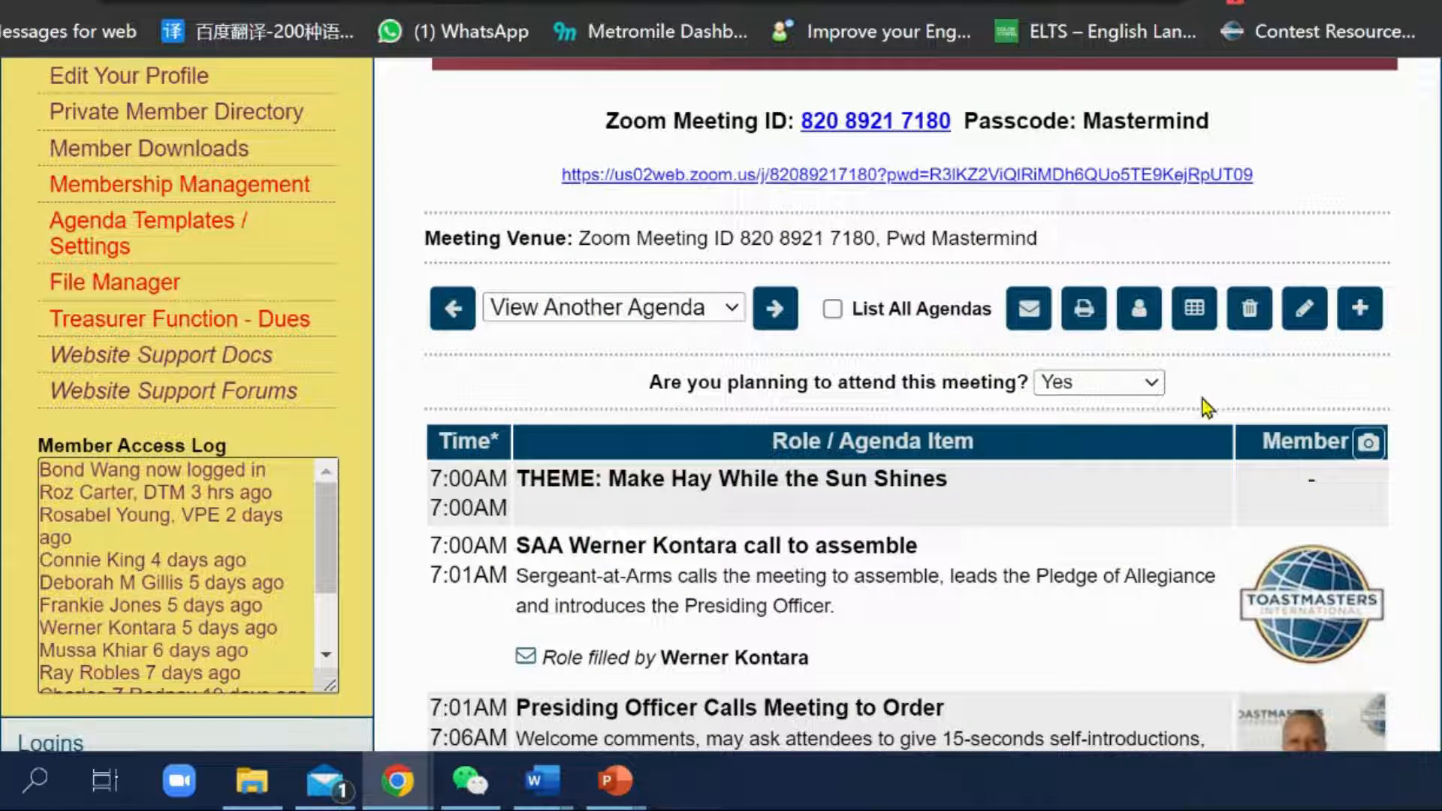
Step: Run the Member Role Report (html) for all members in the current TM year and dismiss its print preview
left_click(1140, 314)
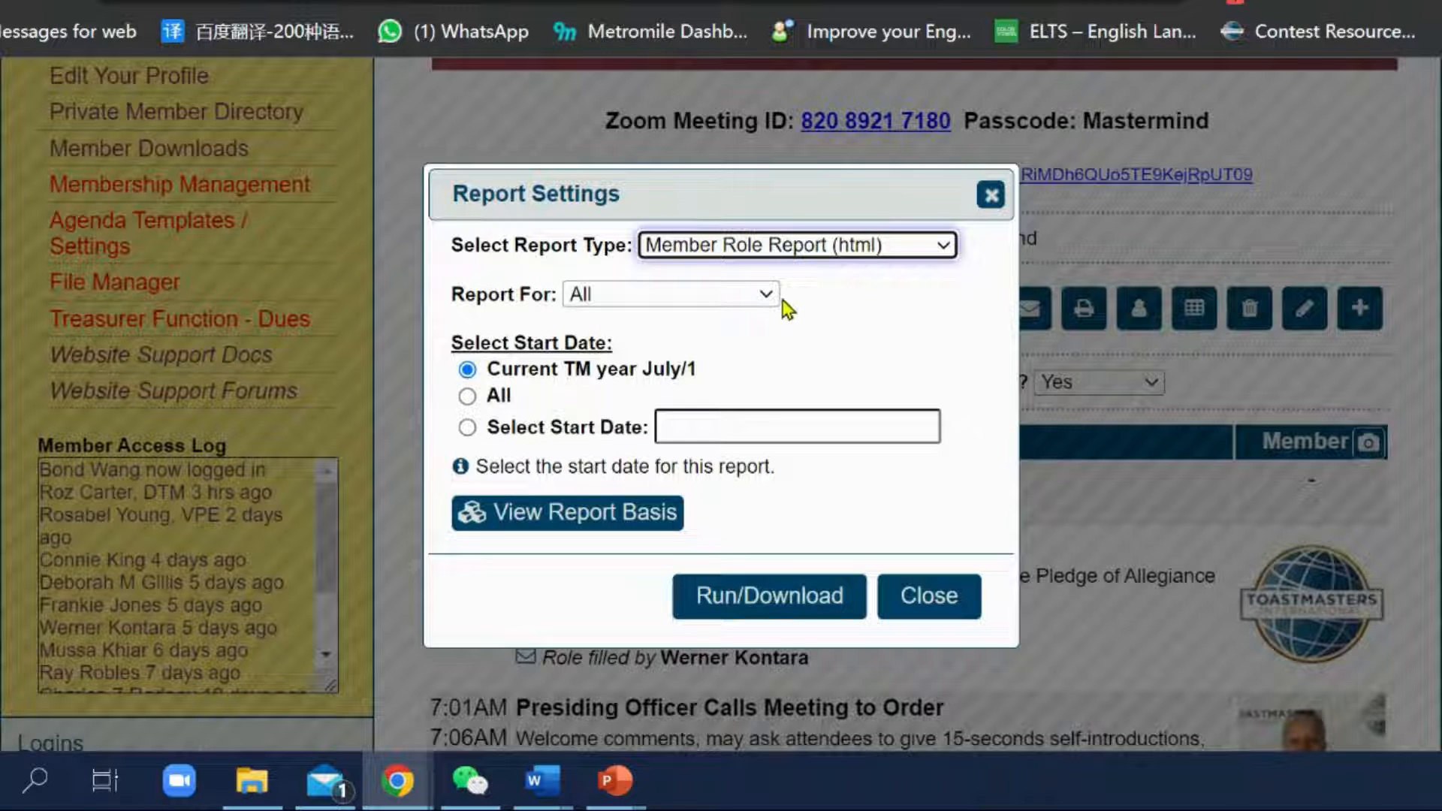
left_click(760, 296)
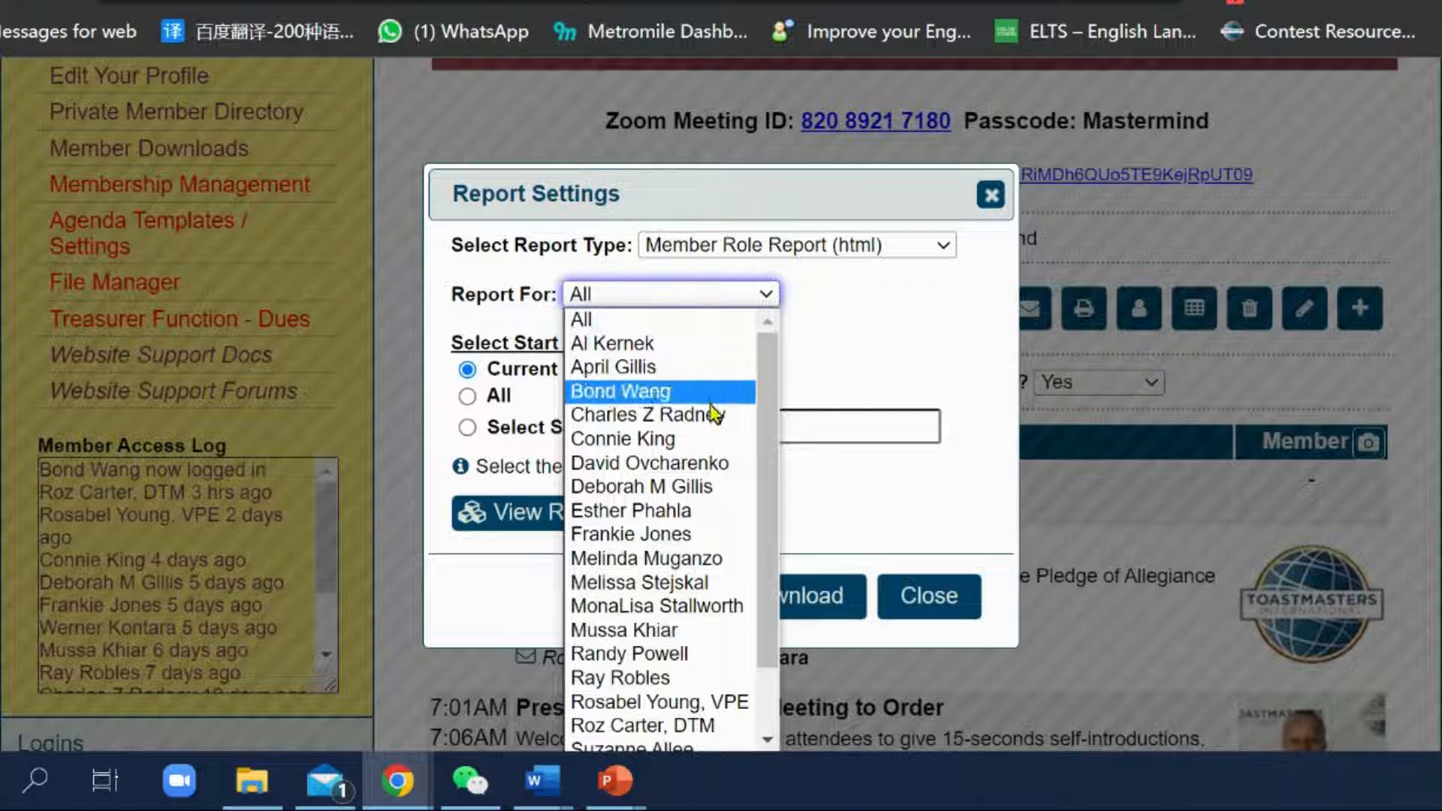
left_click(917, 365)
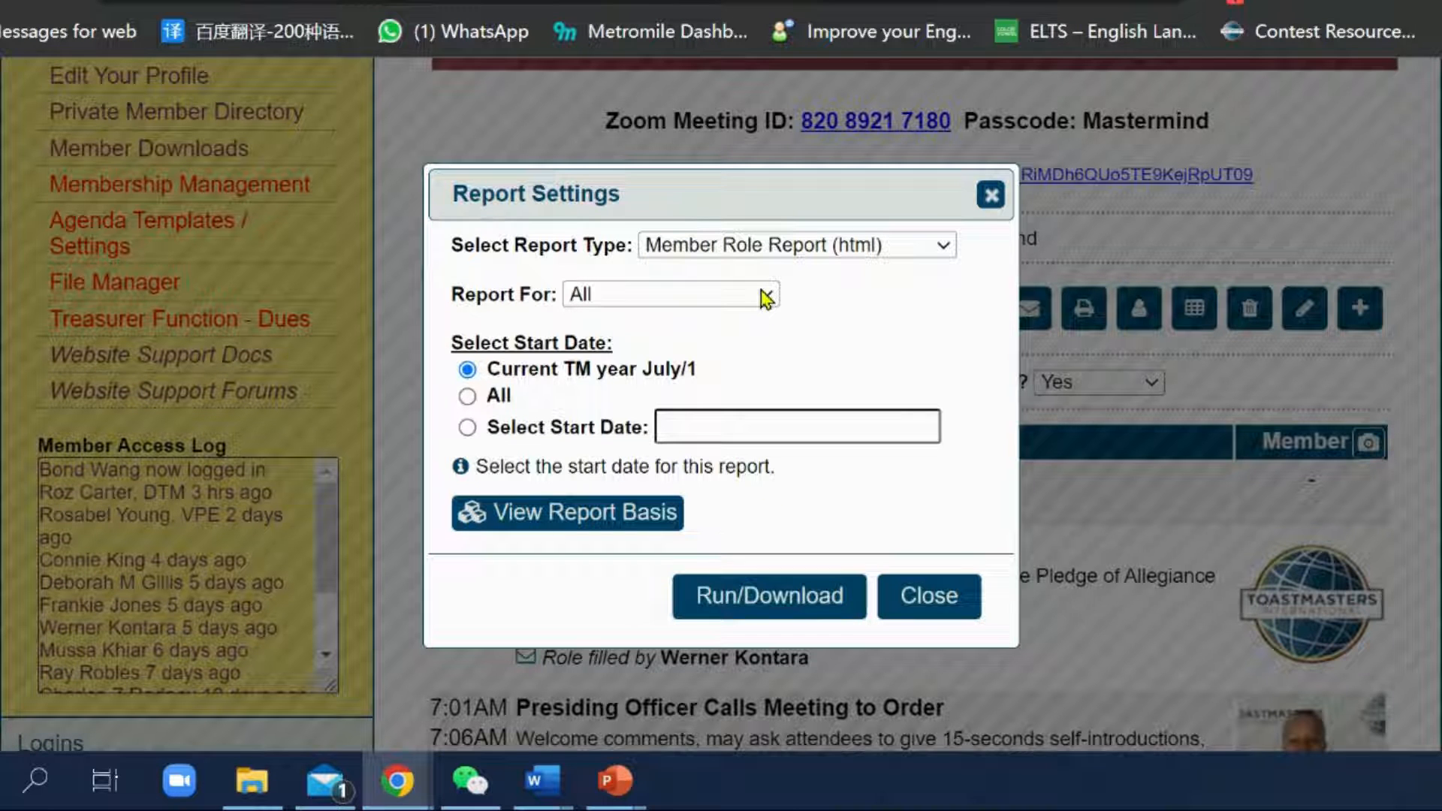
left_click(843, 612)
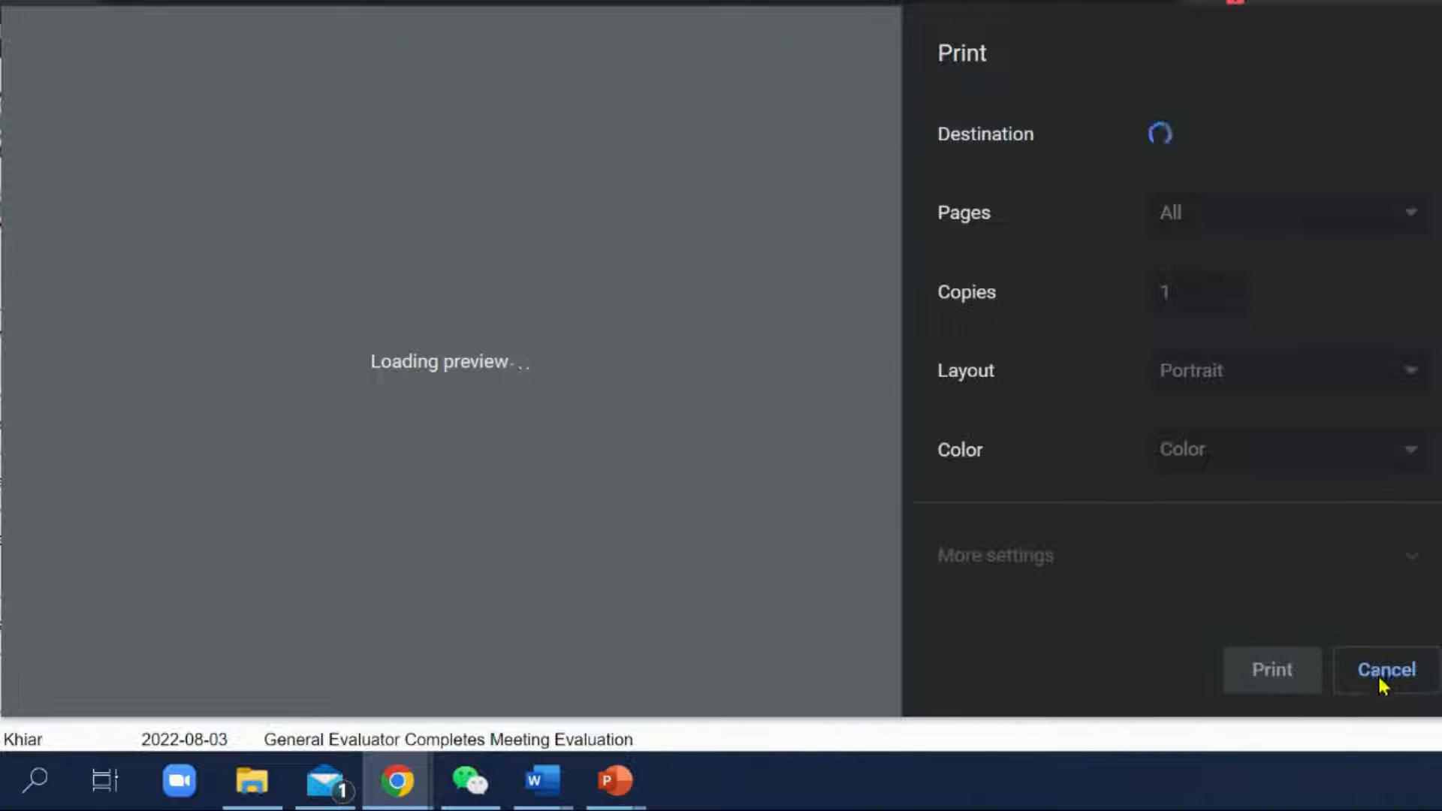
left_click(1382, 680)
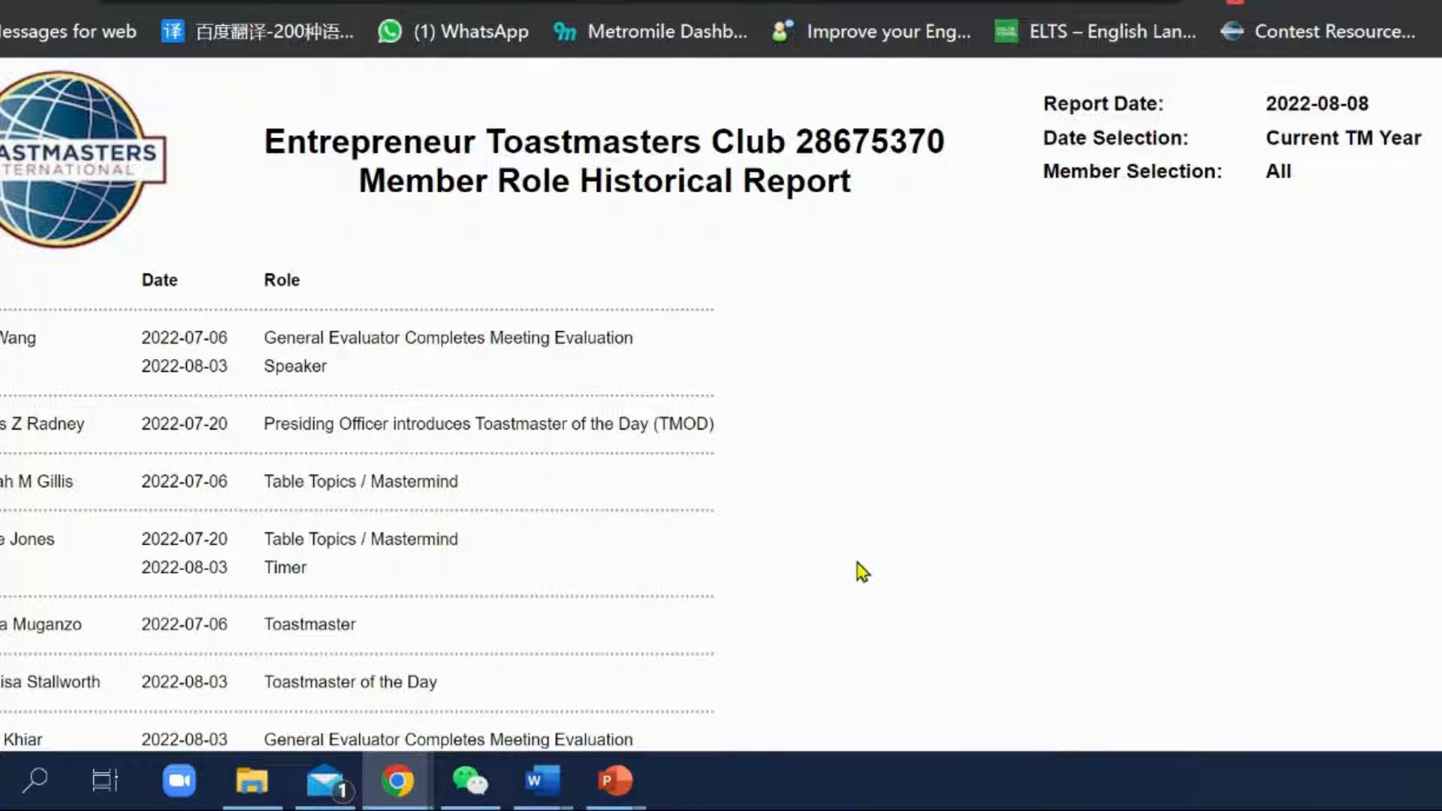
Step: Review the dates and roles in the Member Role Historical Report, and return to the August 17 agenda page
scroll(871, 548, "down", 6)
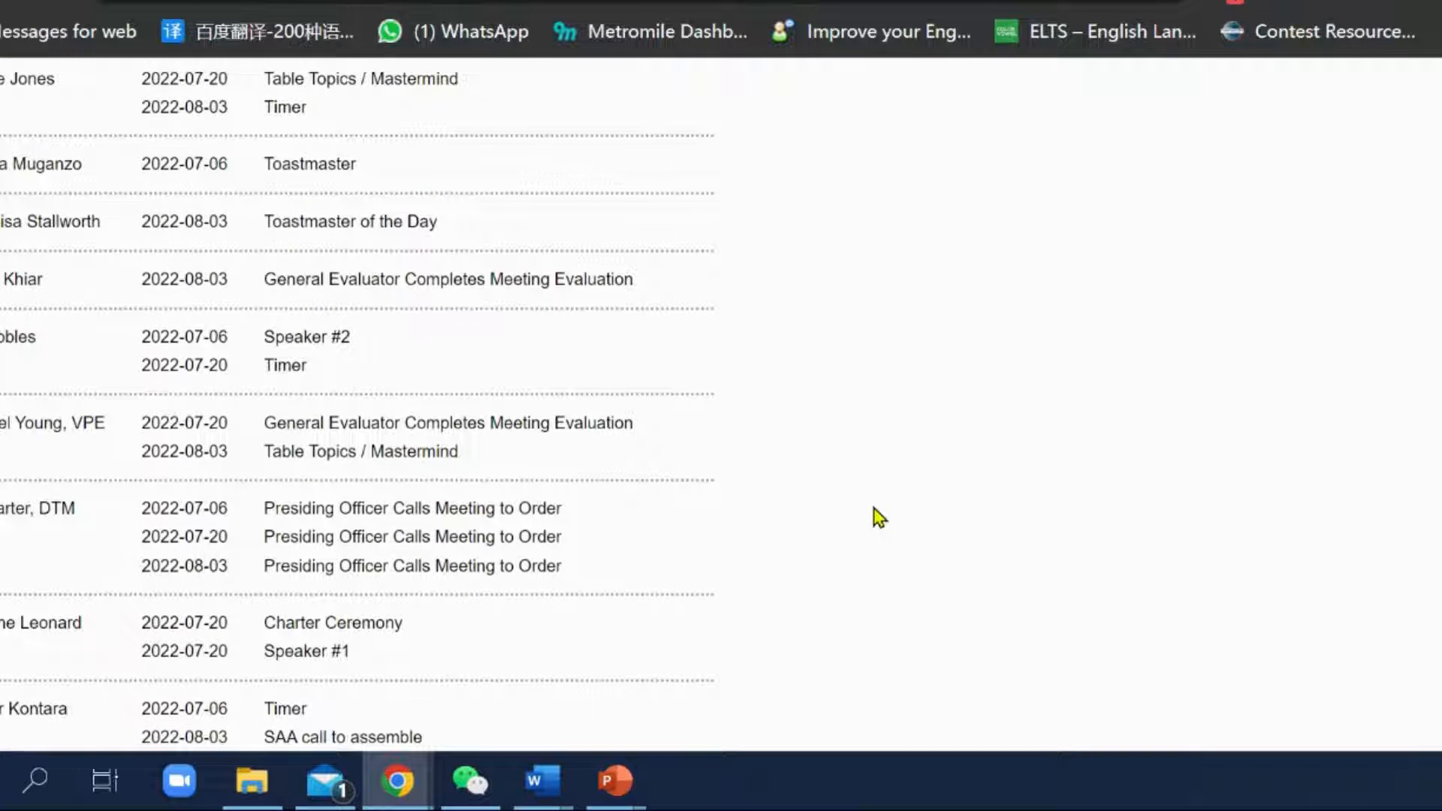
scroll(847, 706, "up", 6)
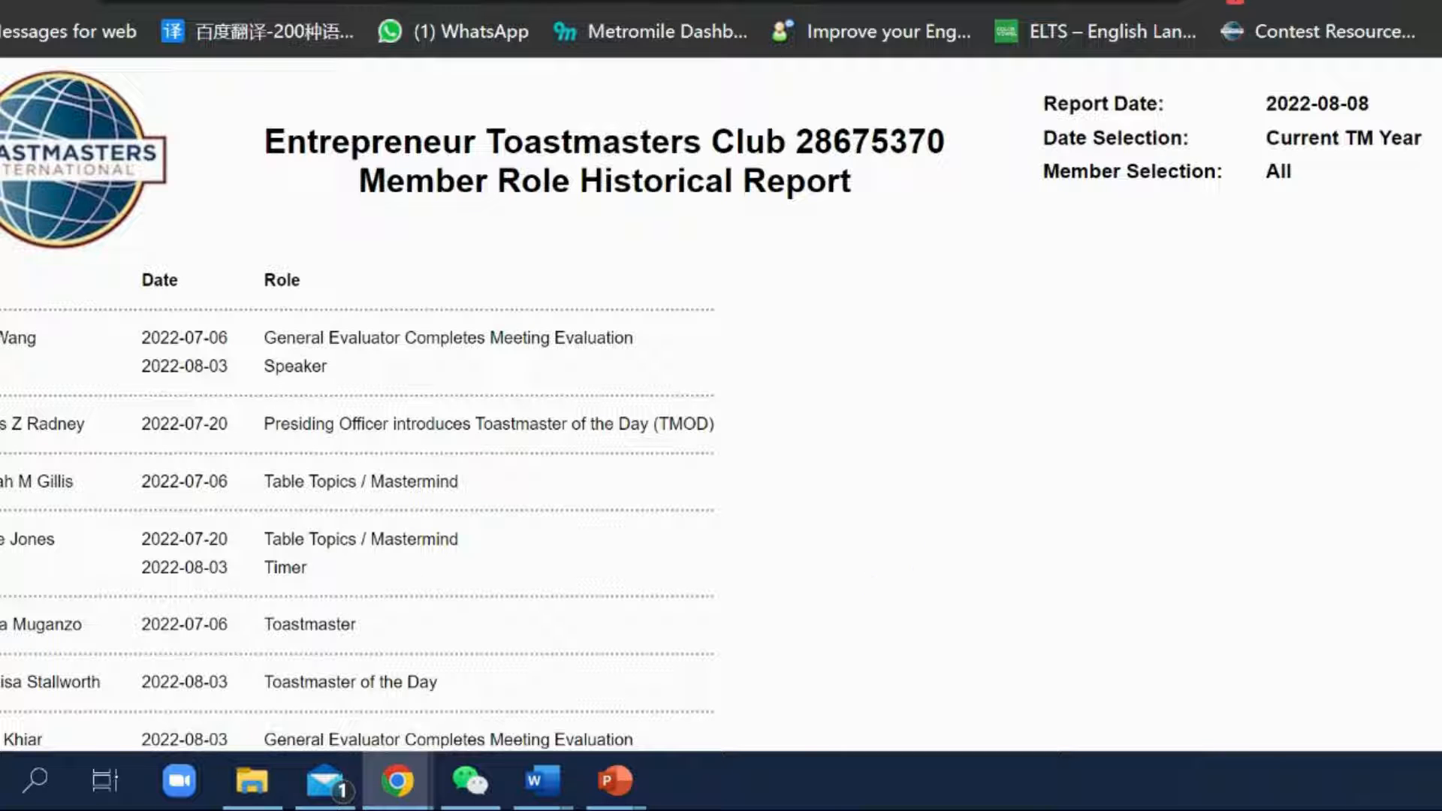
left_click(901, 2)
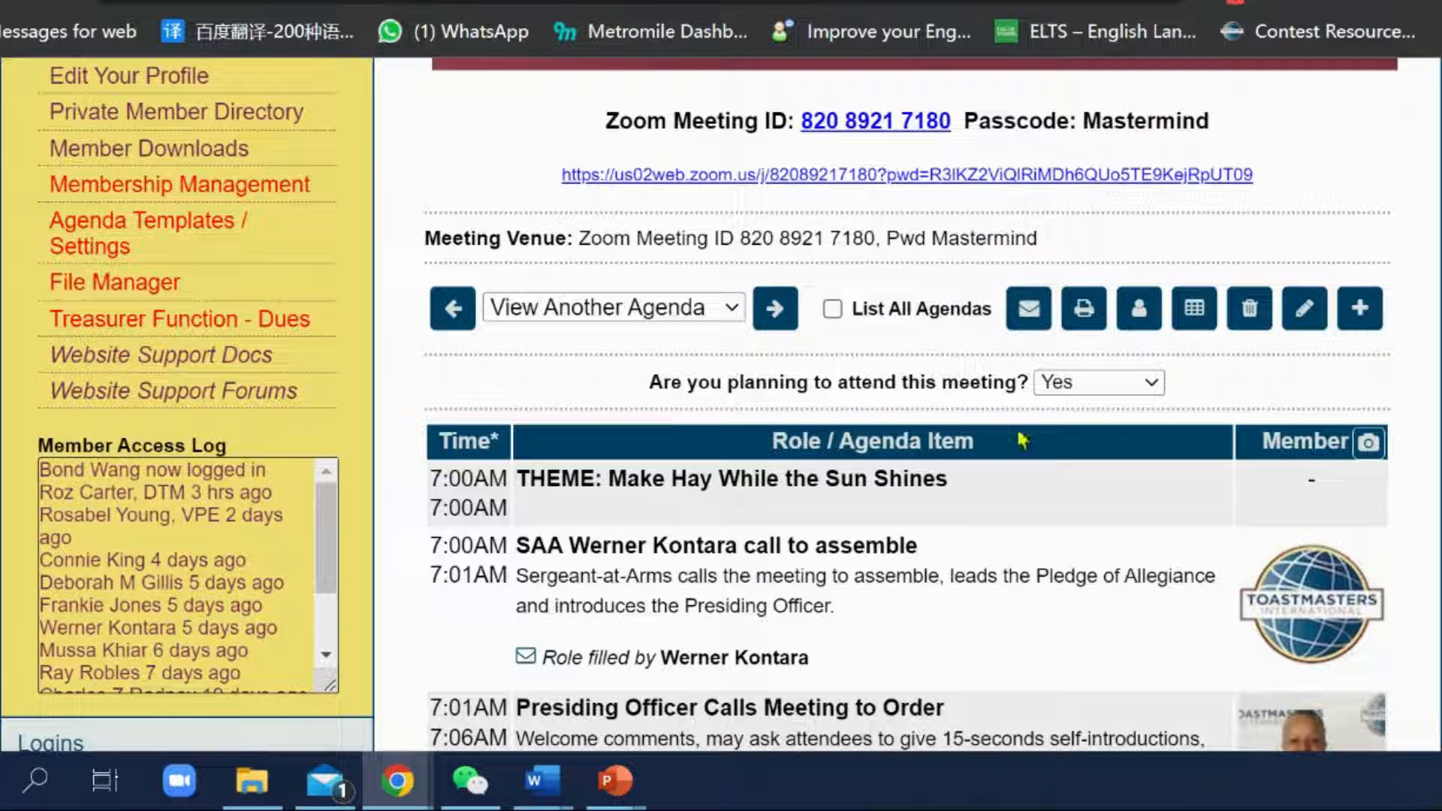
Step: Generate the html web page grid sign-up sheet for the four checked meetings, dismiss its print preview, and return to the agenda page
left_click(1204, 322)
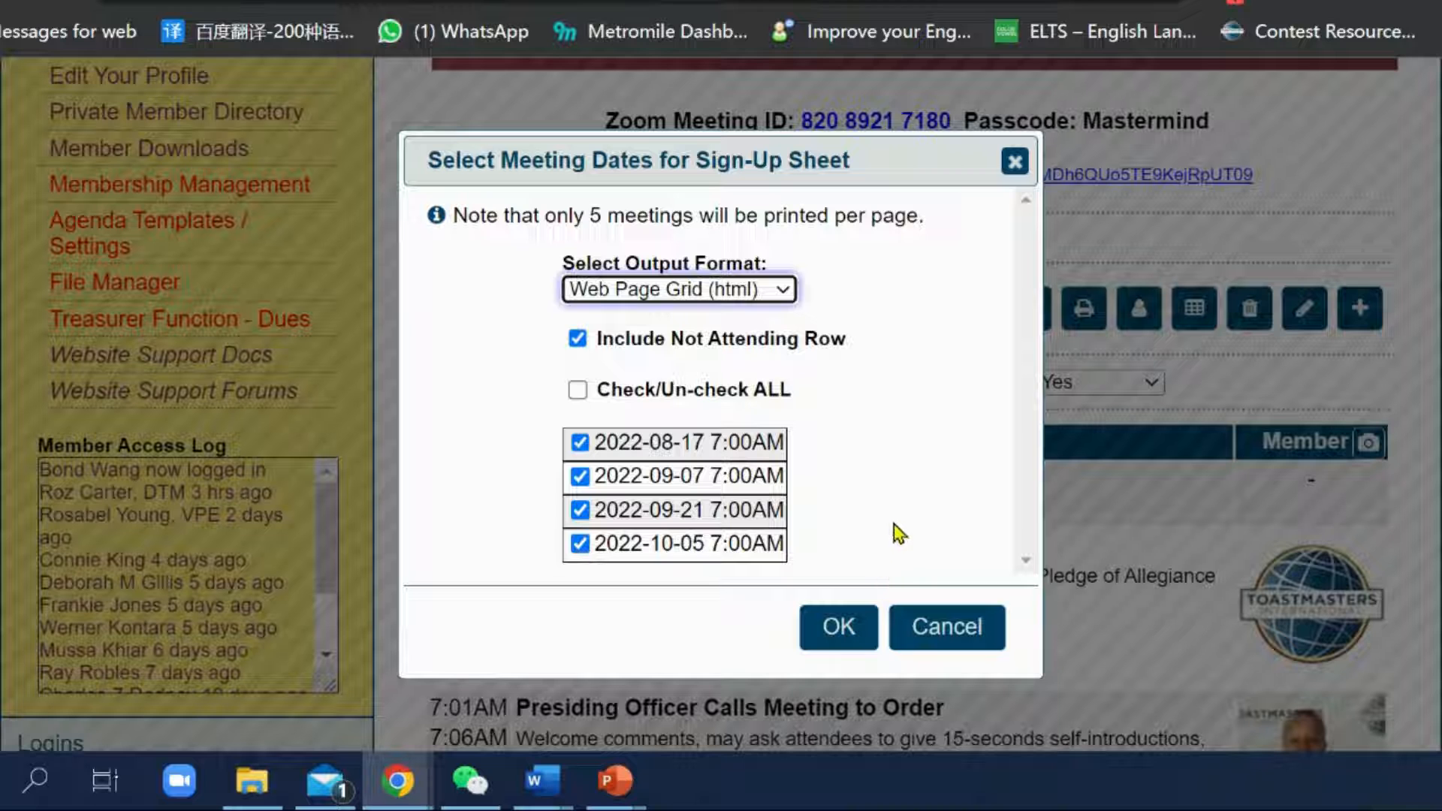
left_click(847, 631)
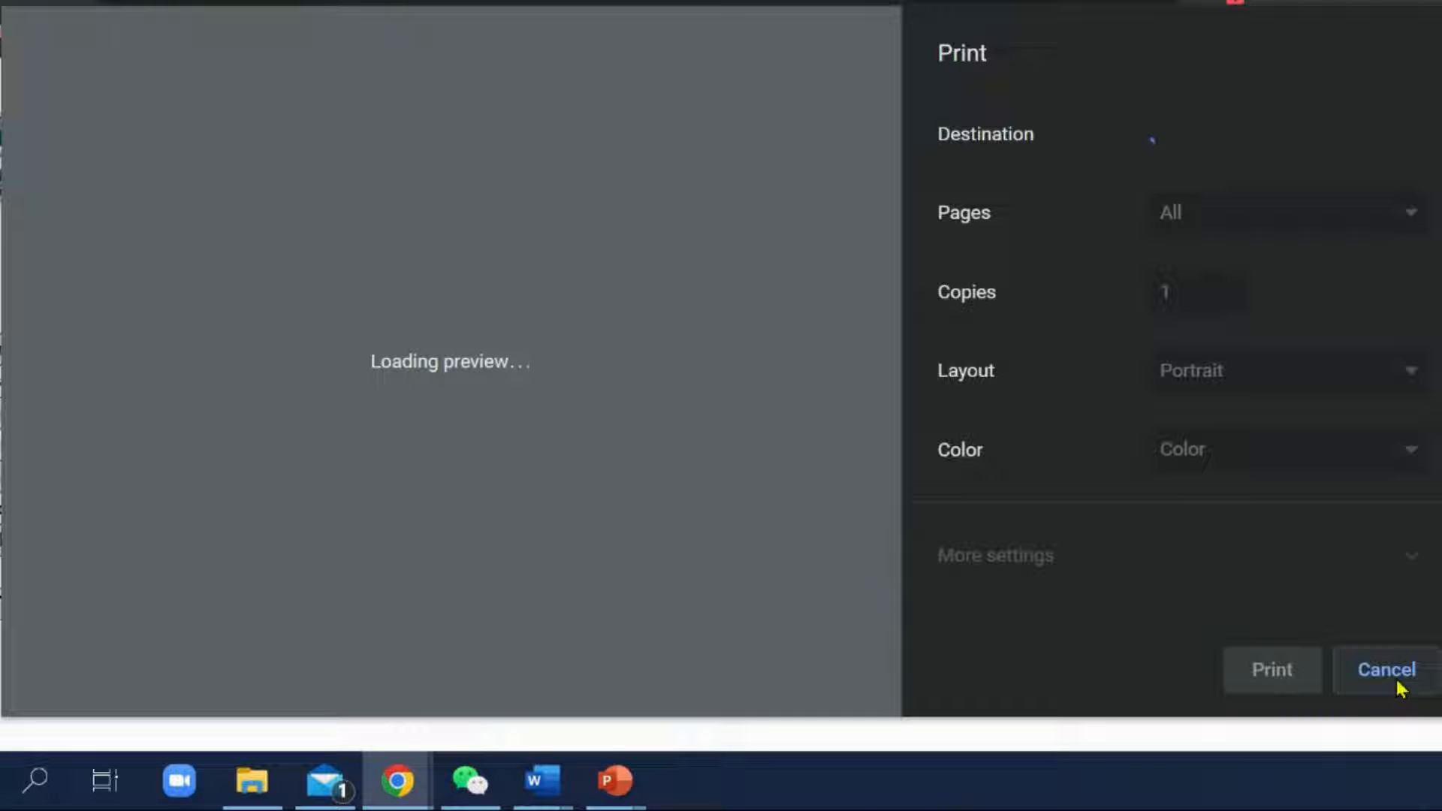
left_click(1398, 687)
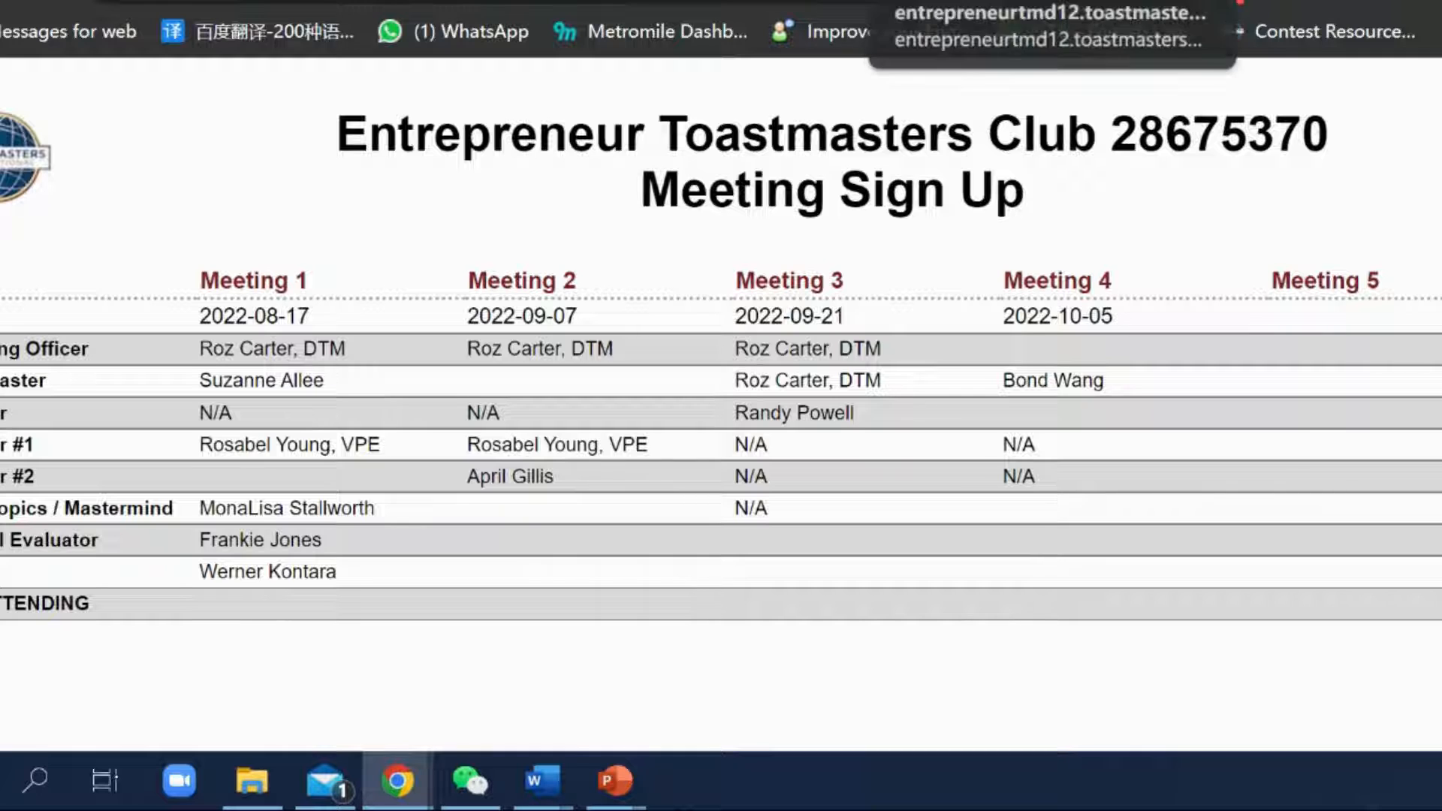
left_click(1211, 2)
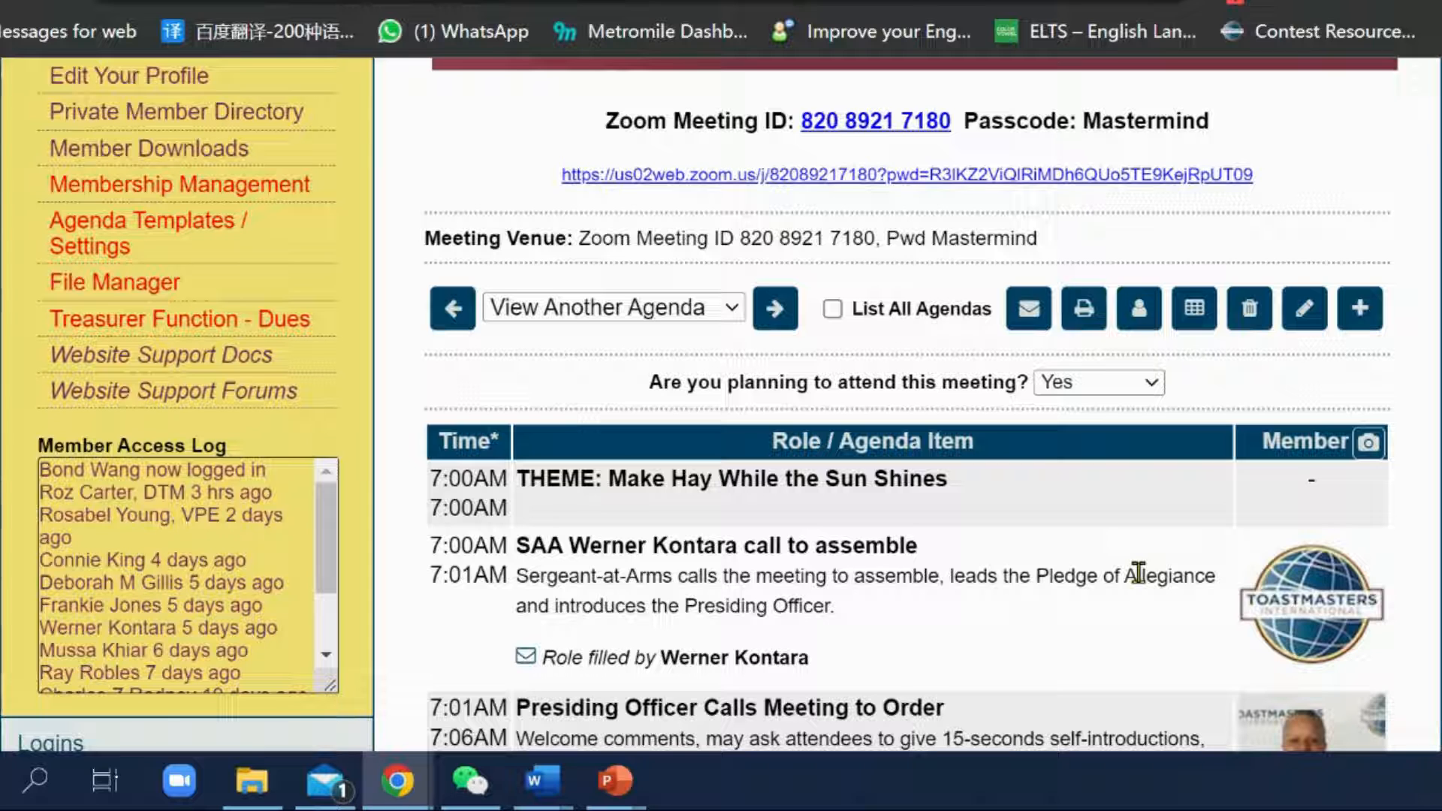
Step: Open the August 17 agenda for editing and look over its agenda items, durations and assigned members
scroll(1142, 536, "down", 1)
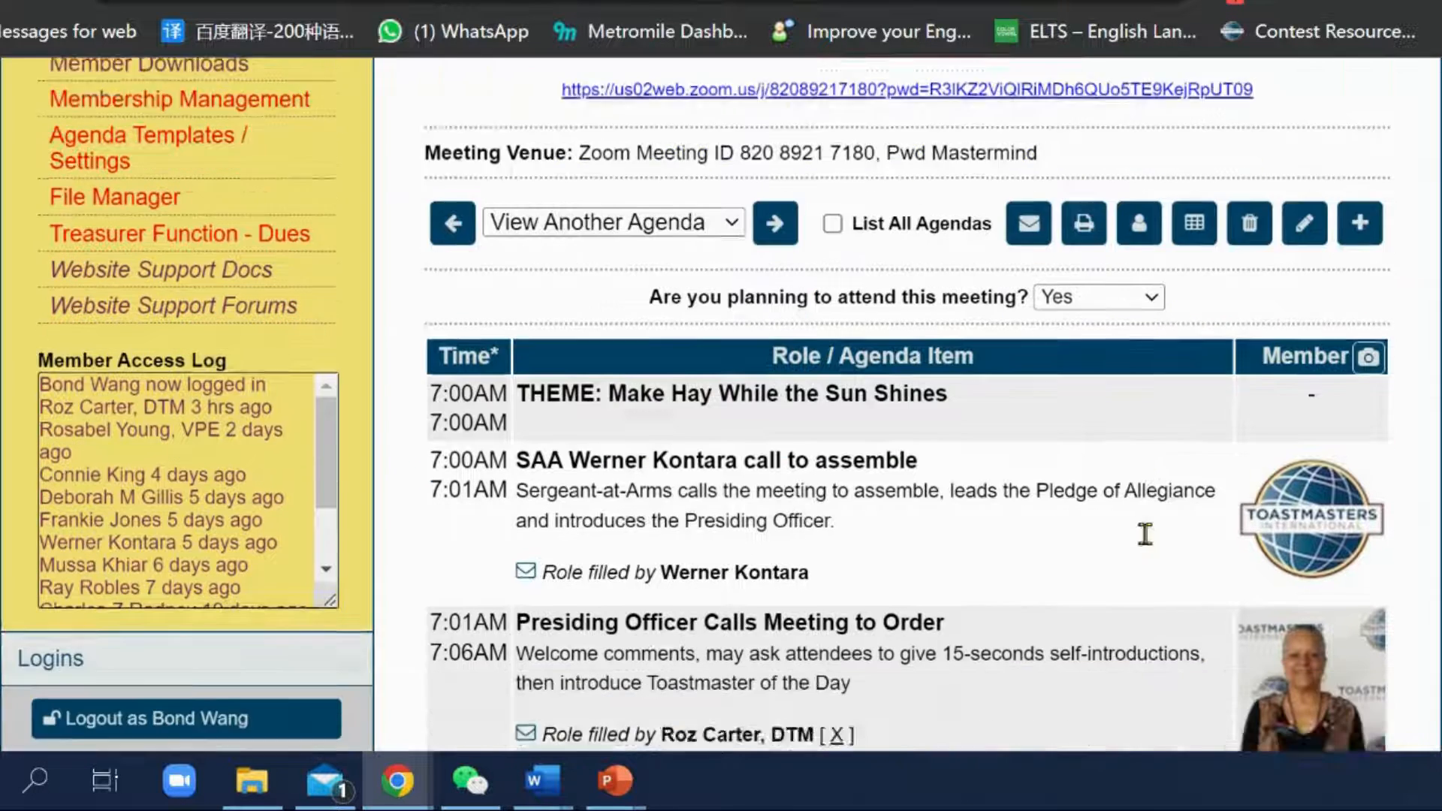
scroll(1145, 534, "down", 2)
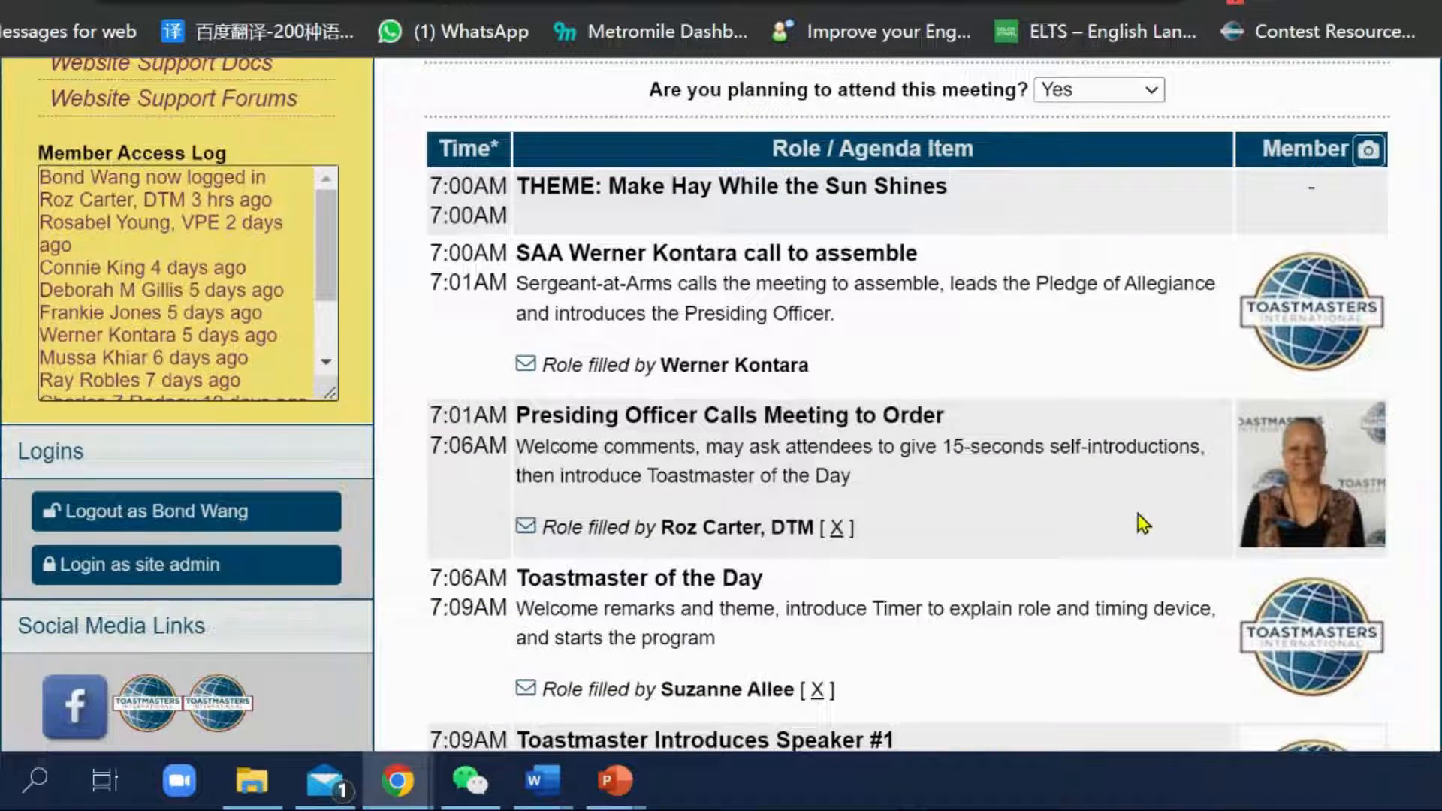
scroll(1169, 573, "down", 3)
scroll(1168, 573, "up", 5)
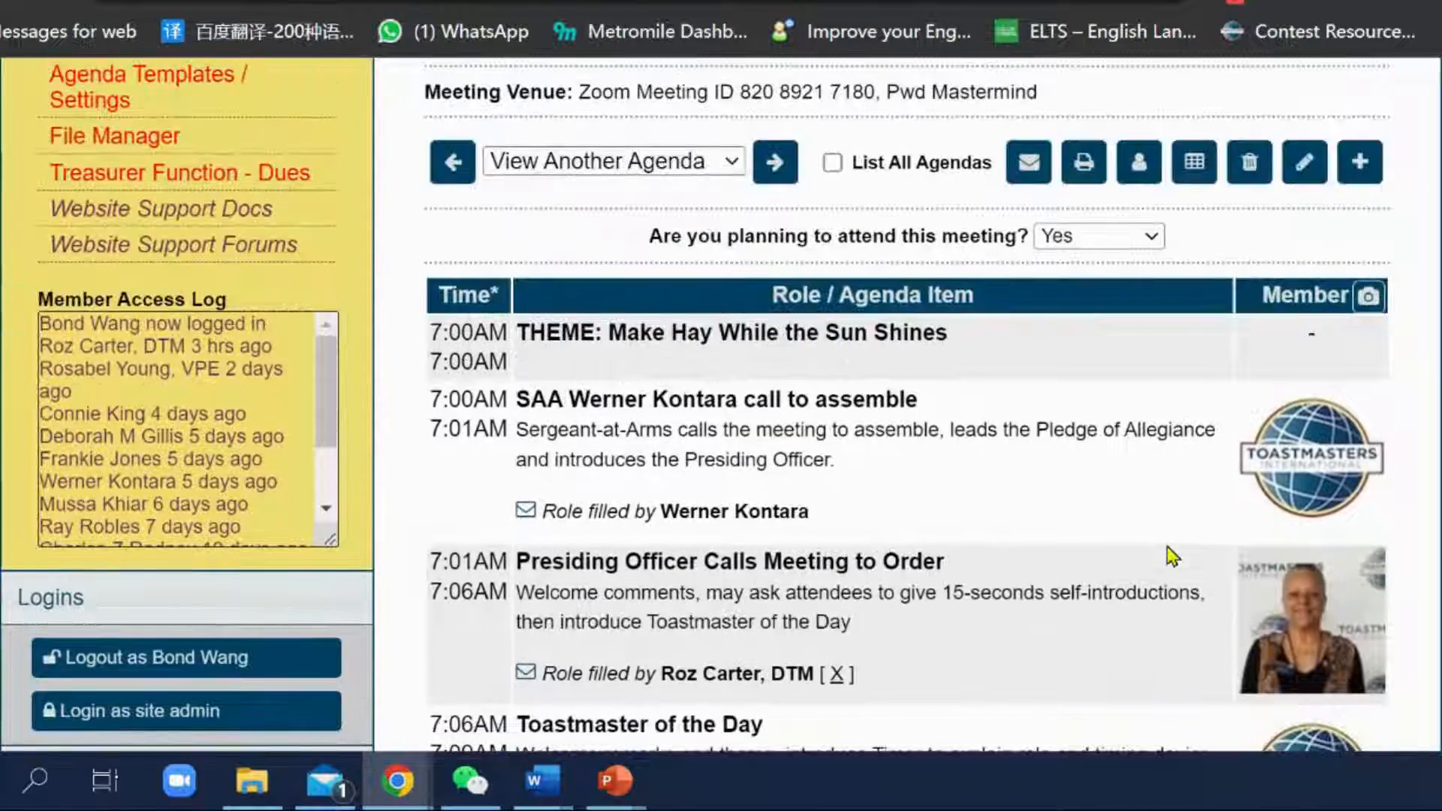
left_click(1304, 169)
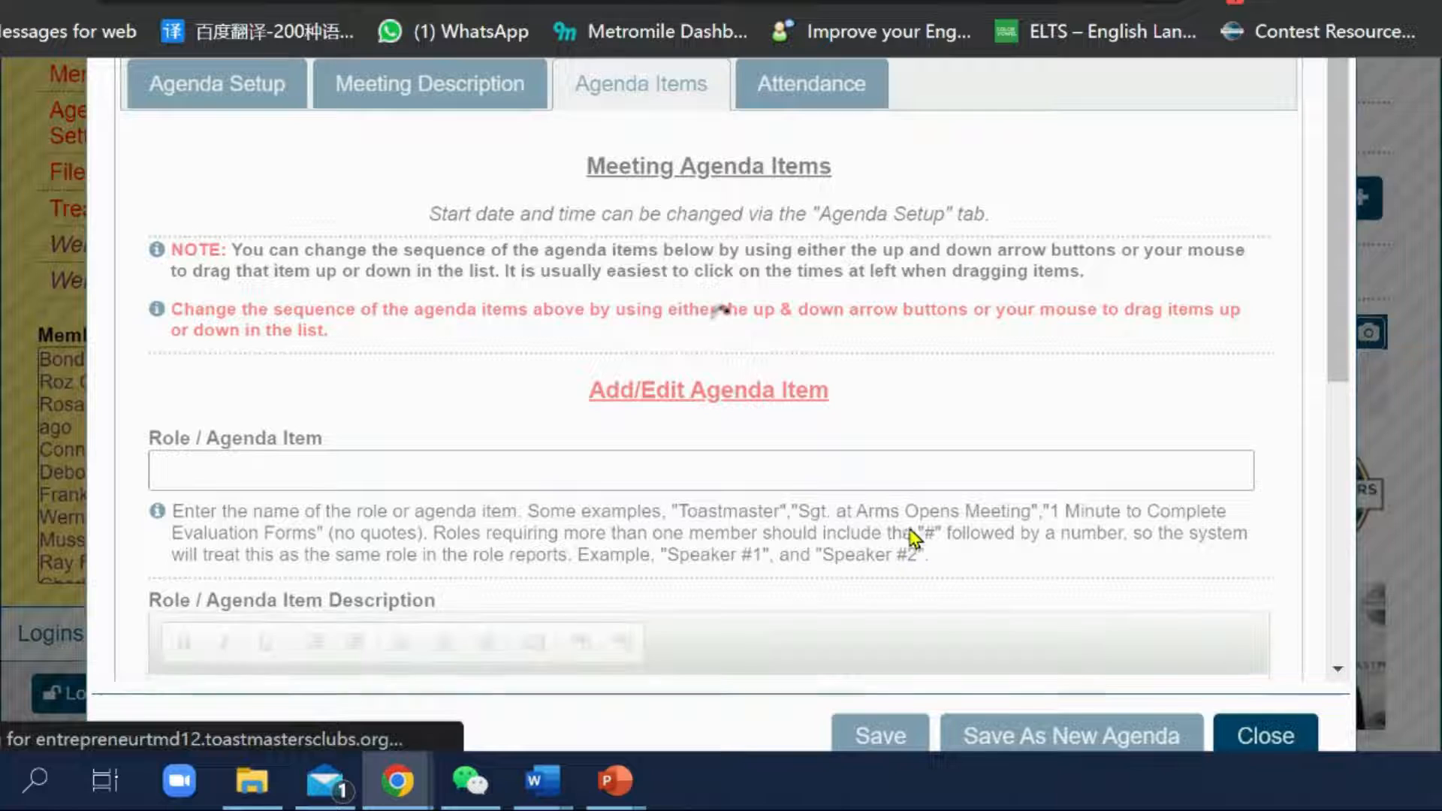
scroll(915, 526, "down", 4)
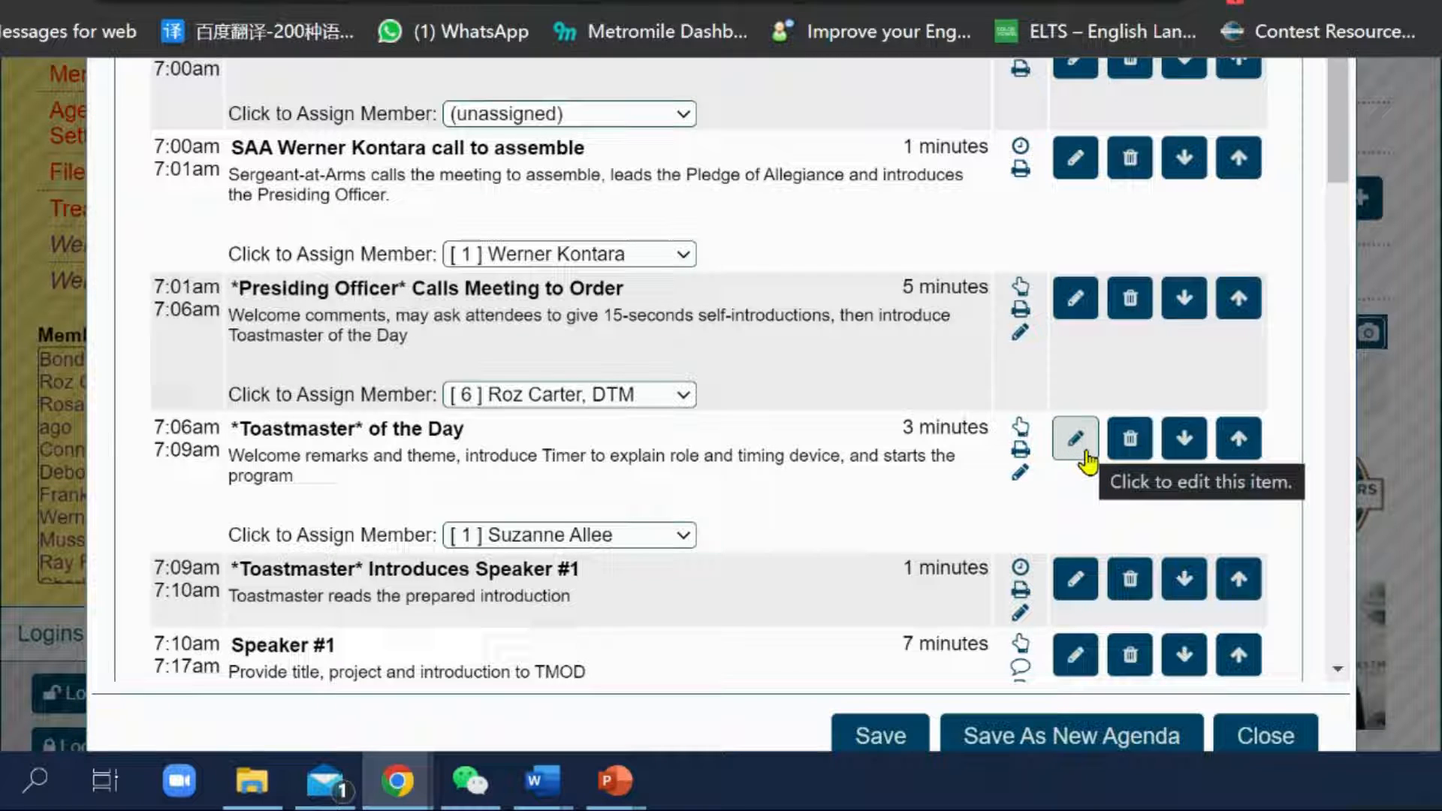
scroll(892, 578, "down", 4)
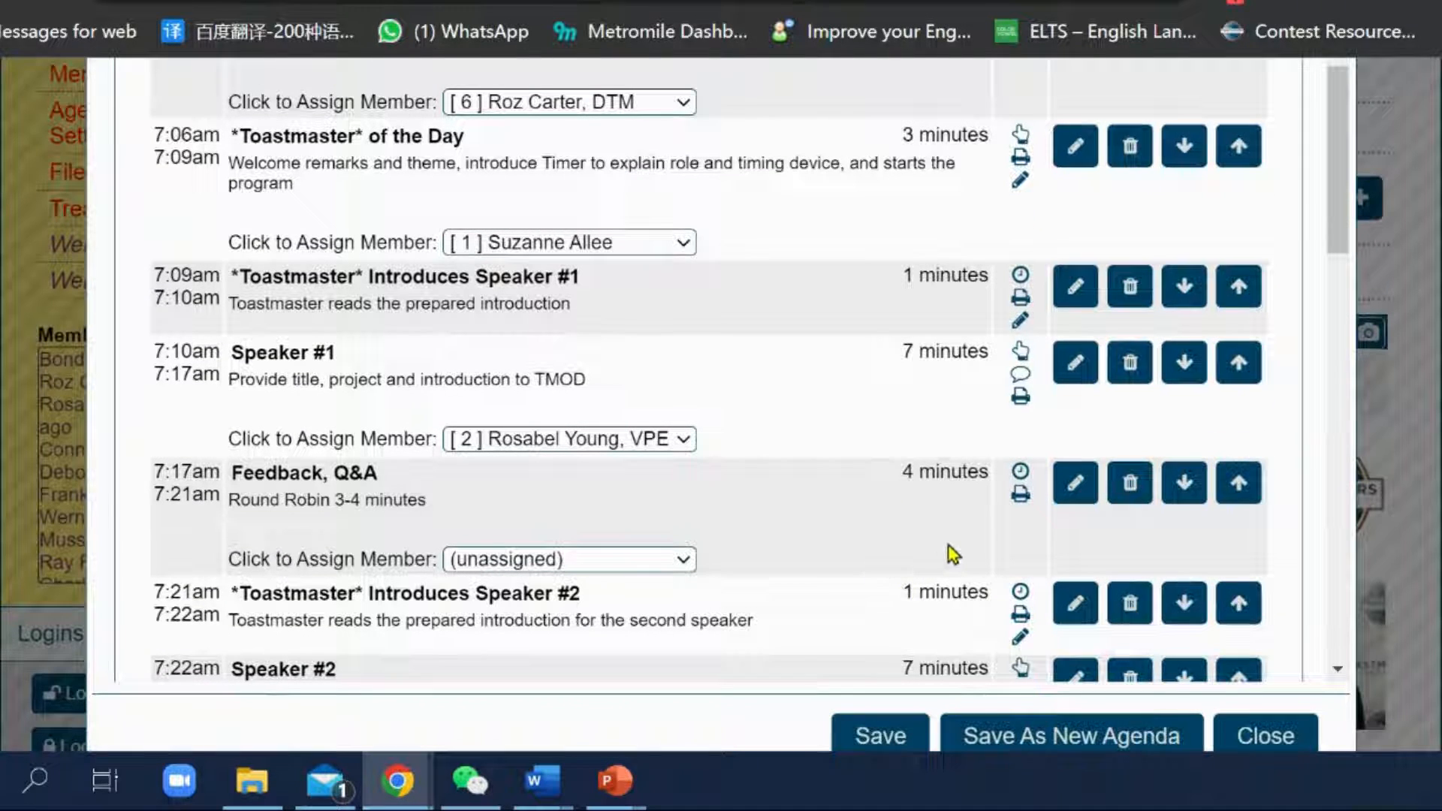
Step: Inspect the Speaker #1 agenda item's role options and duration choices, and close the agenda editor without saving
left_click(1074, 375)
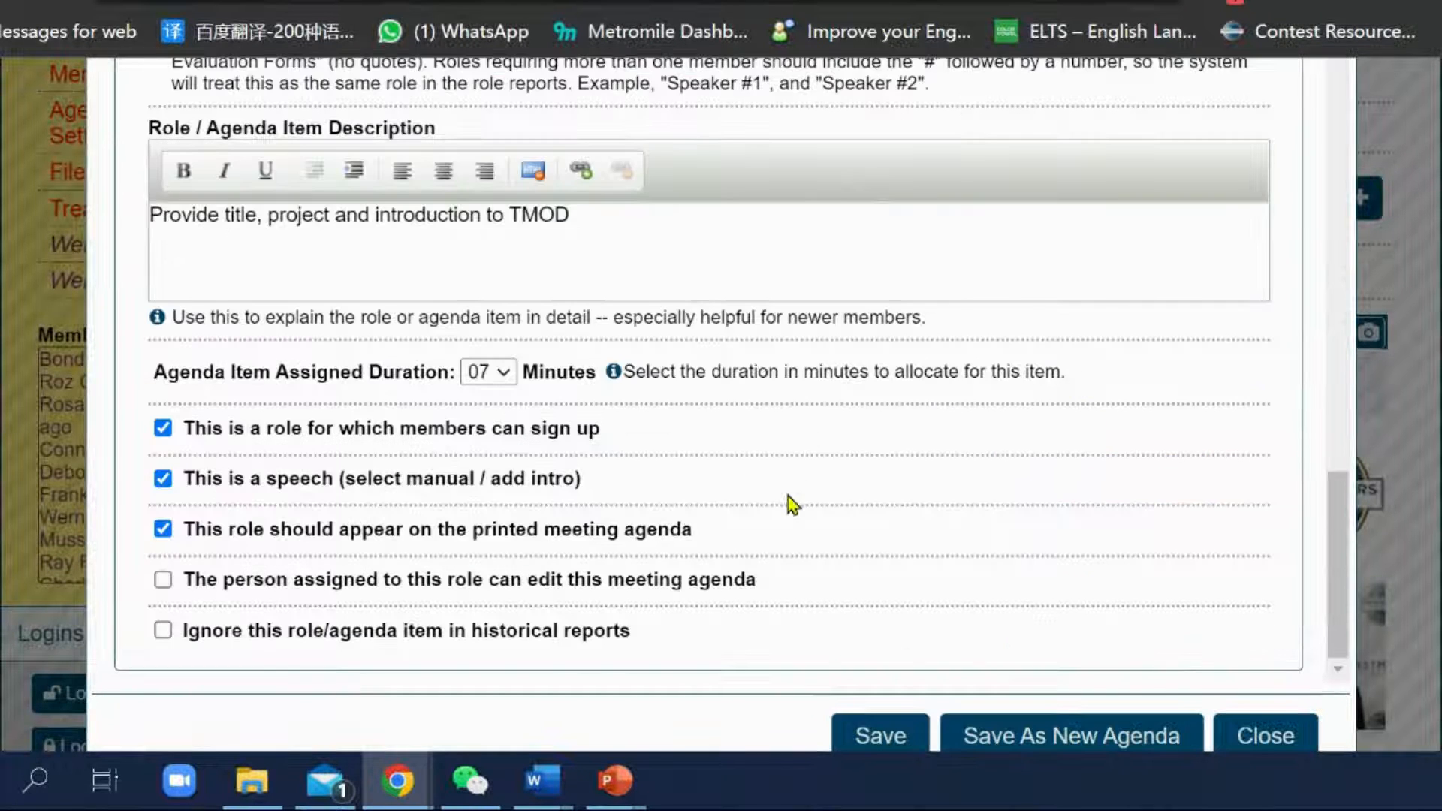
scroll(789, 504, "down", 2)
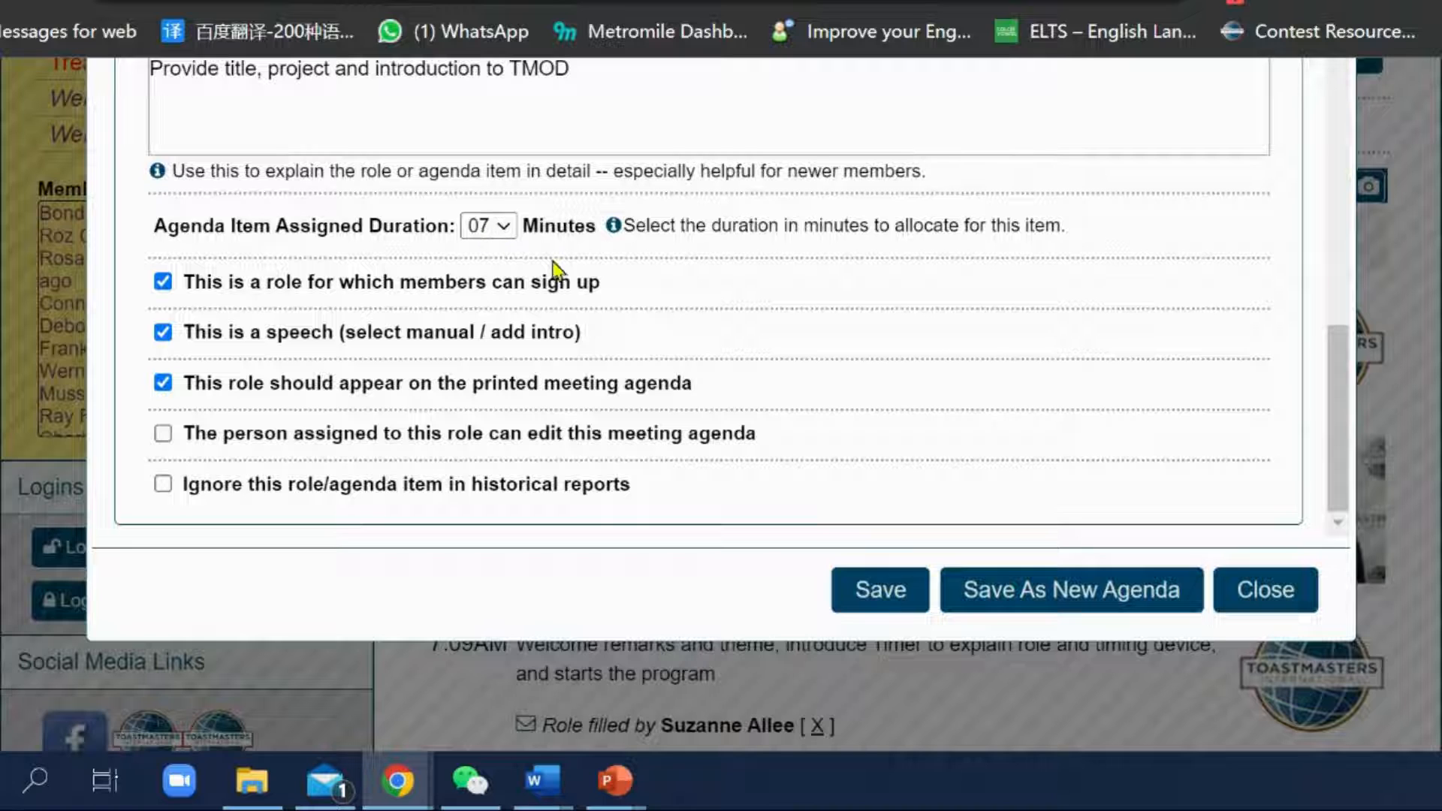
left_click(503, 229)
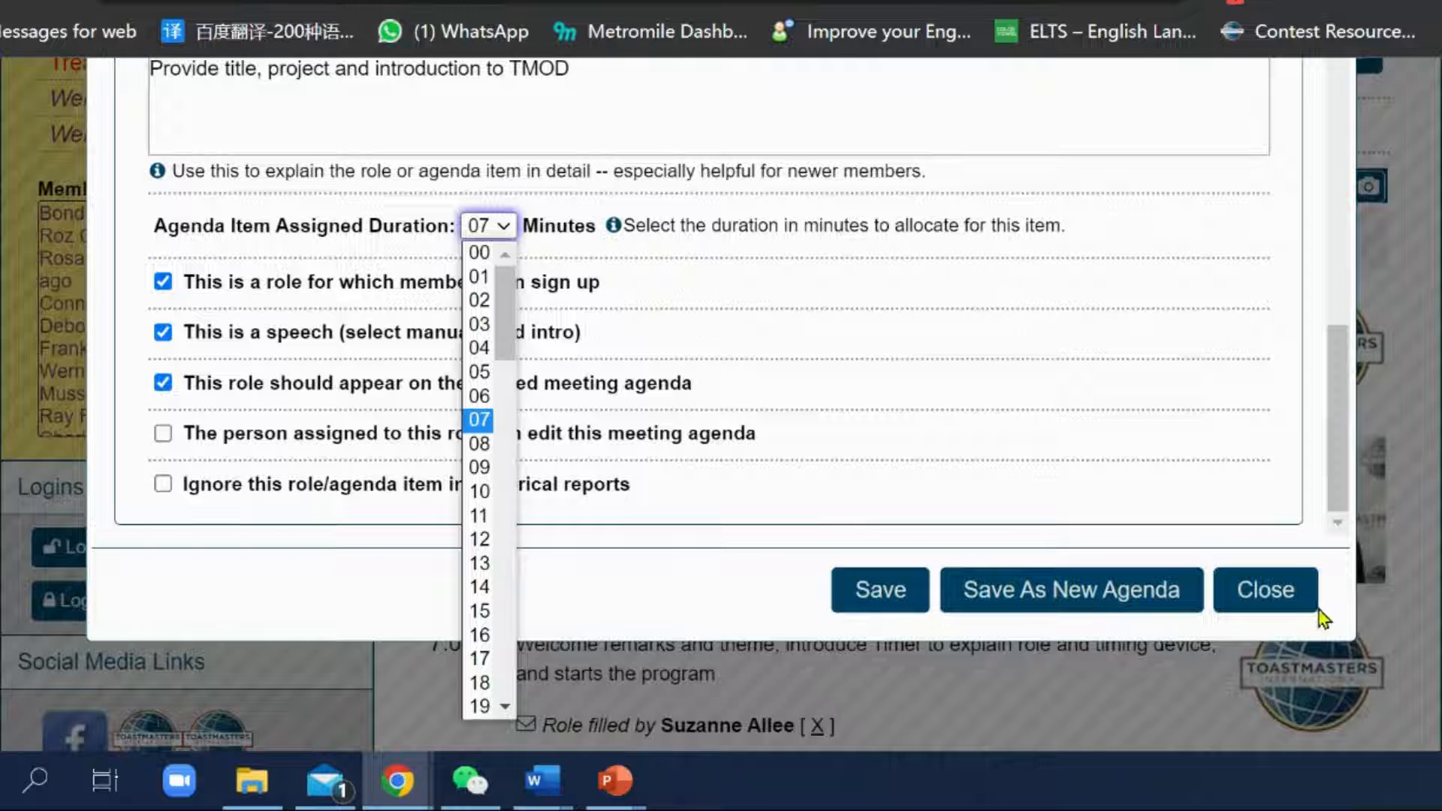
left_click(1265, 595)
left_click(1266, 599)
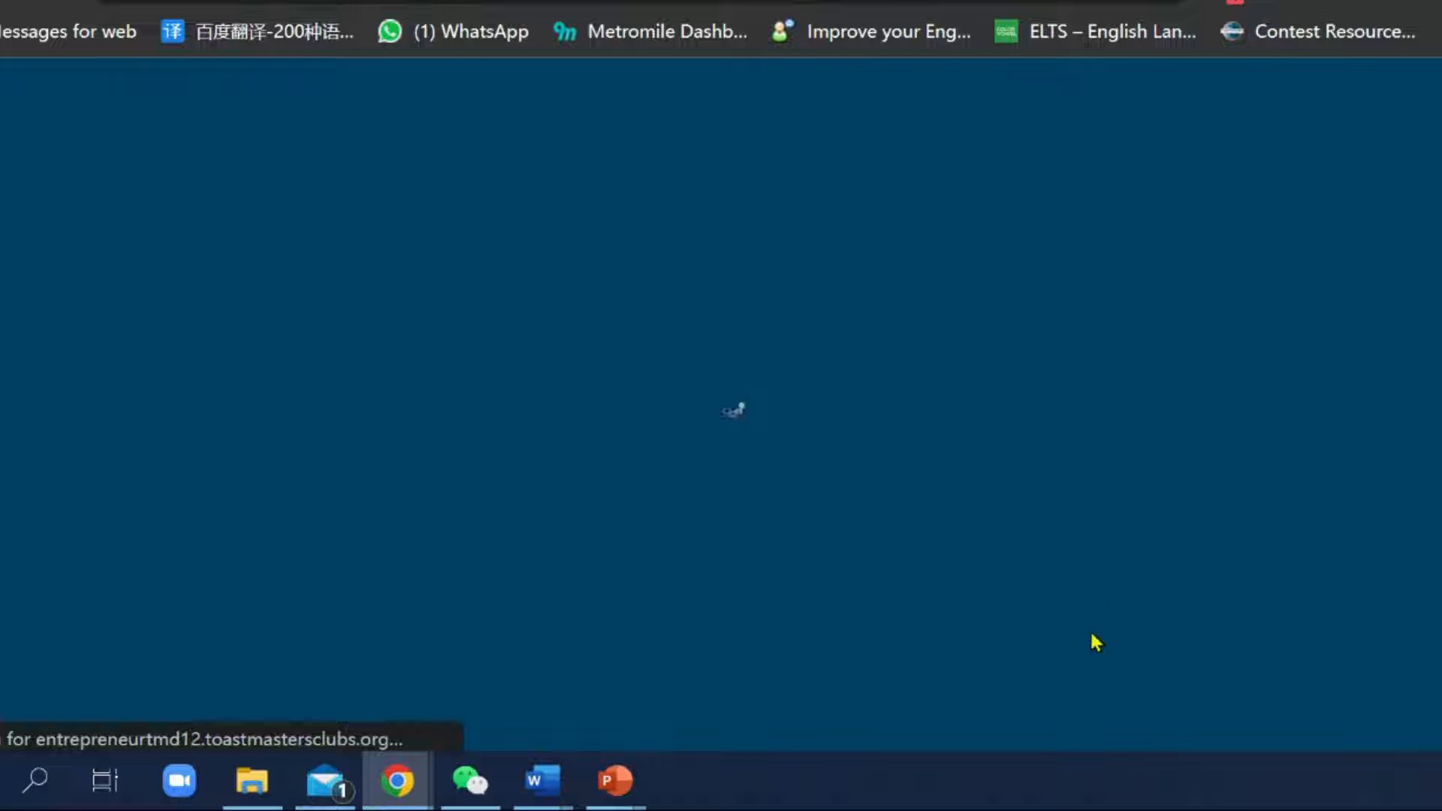
Step: Find Speaker #1 on the August 17 agenda and view the available Pathways projects without choosing one
scroll(1096, 657, "down", 5)
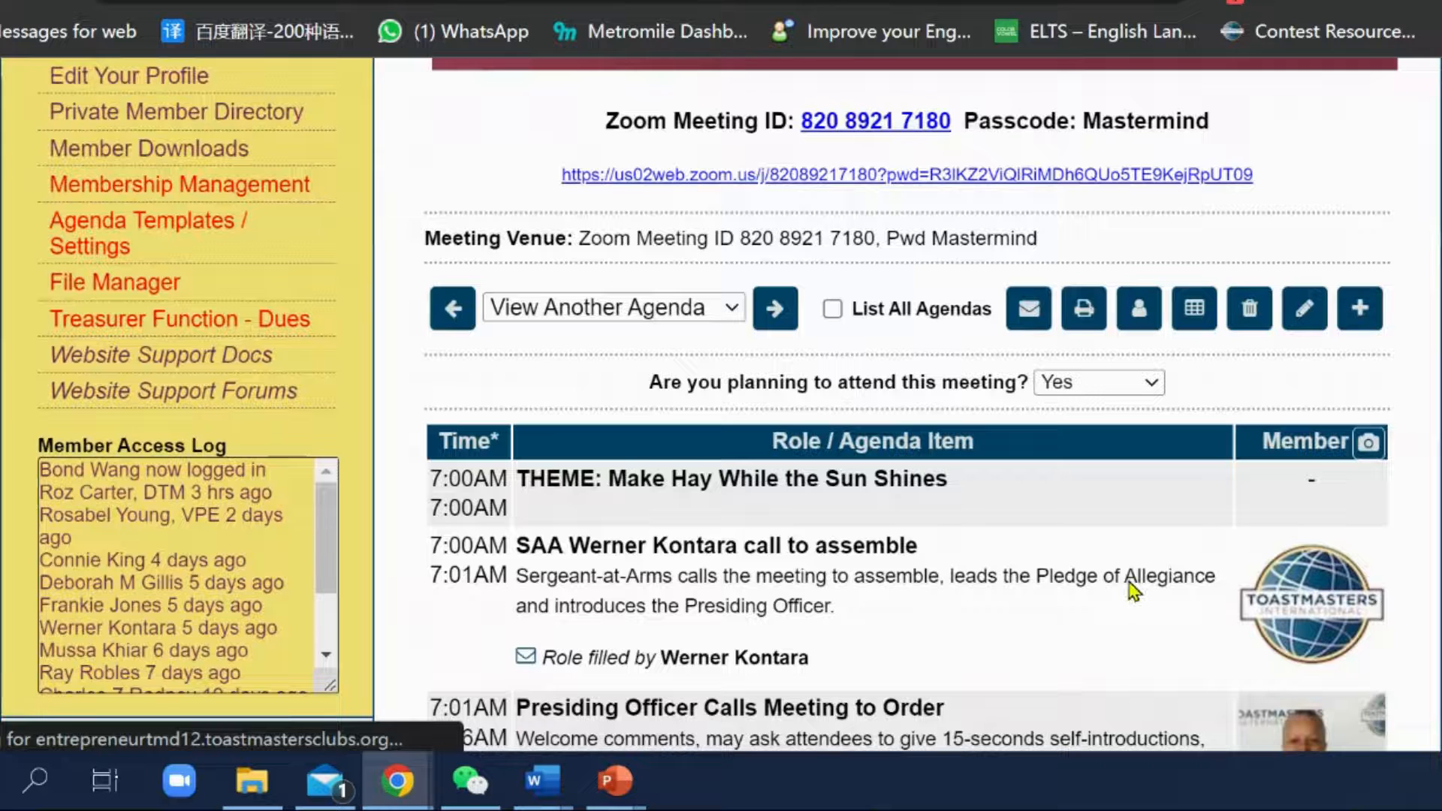
scroll(1133, 591, "down", 5)
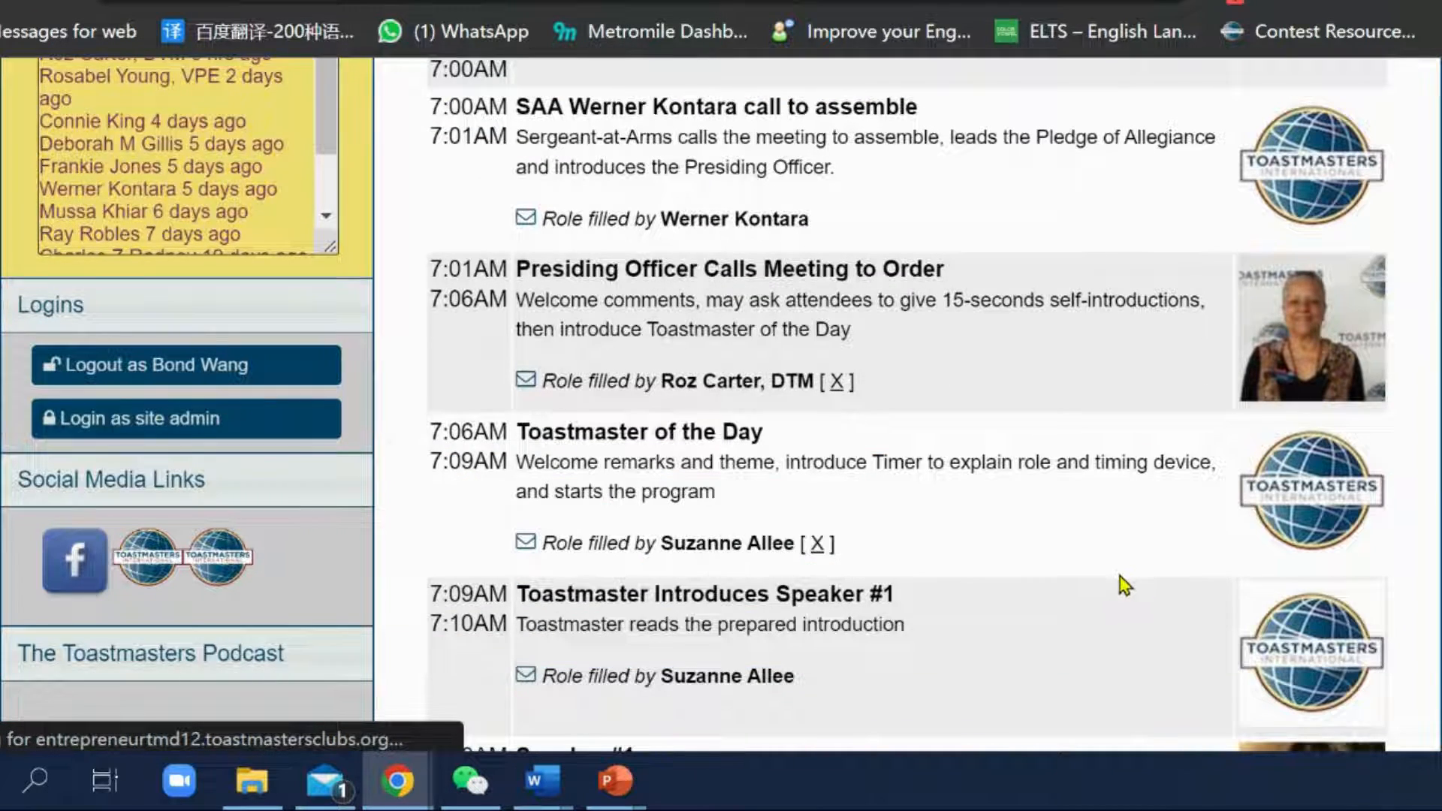
scroll(1124, 585, "down", 4)
scroll(1121, 585, "down", 3)
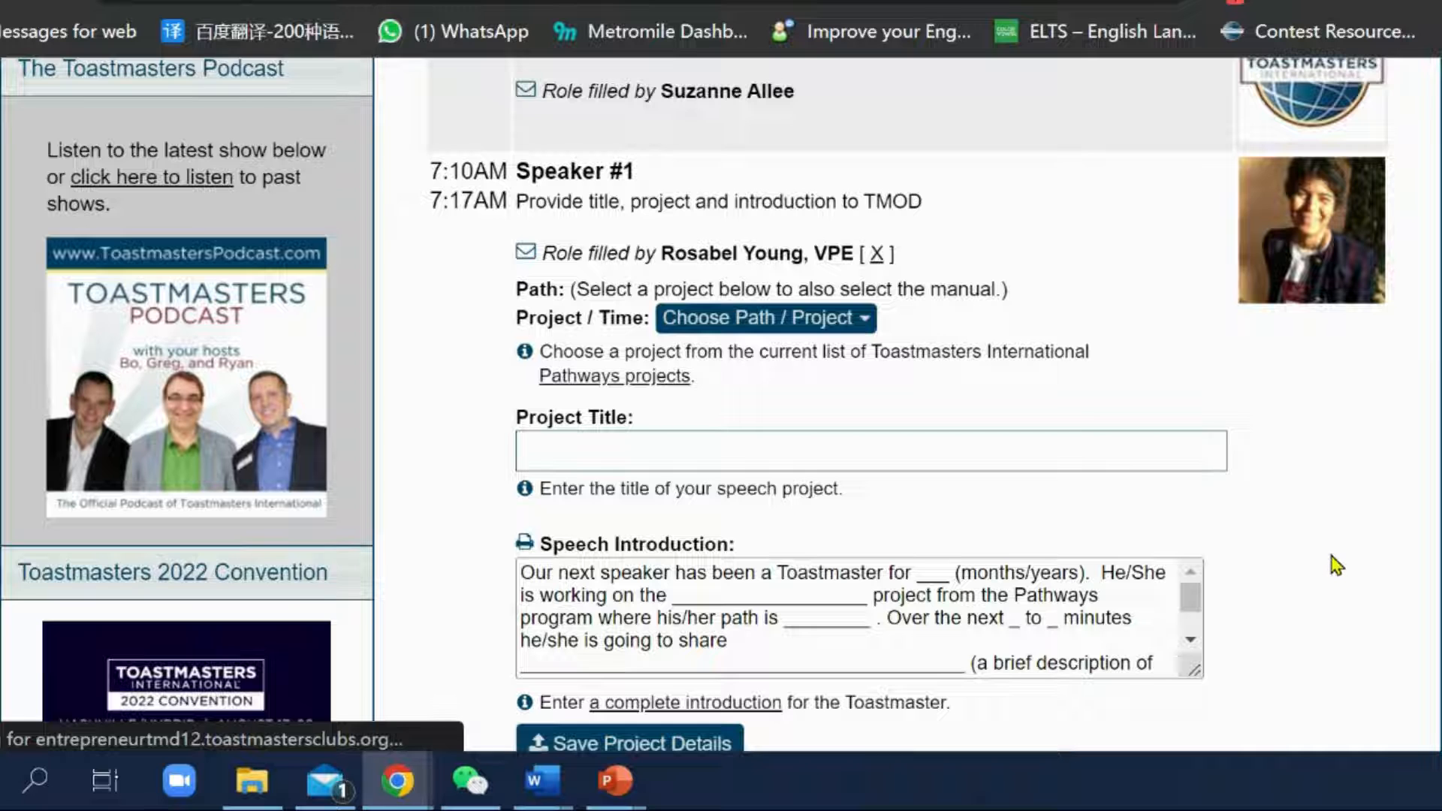
scroll(1334, 564, "down", 3)
scroll(1334, 564, "down", 1)
scroll(1007, 413, "up", 4)
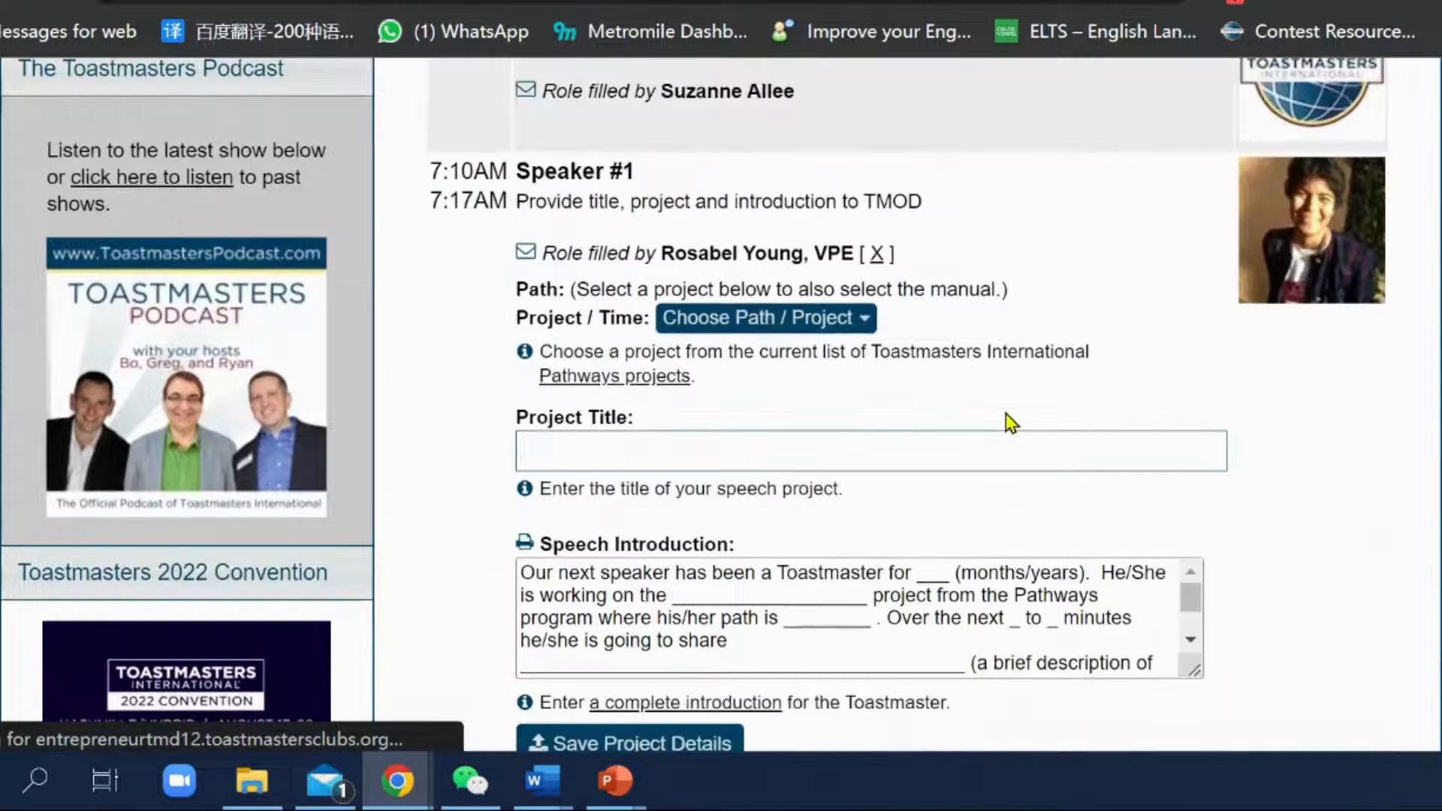
left_click(863, 327)
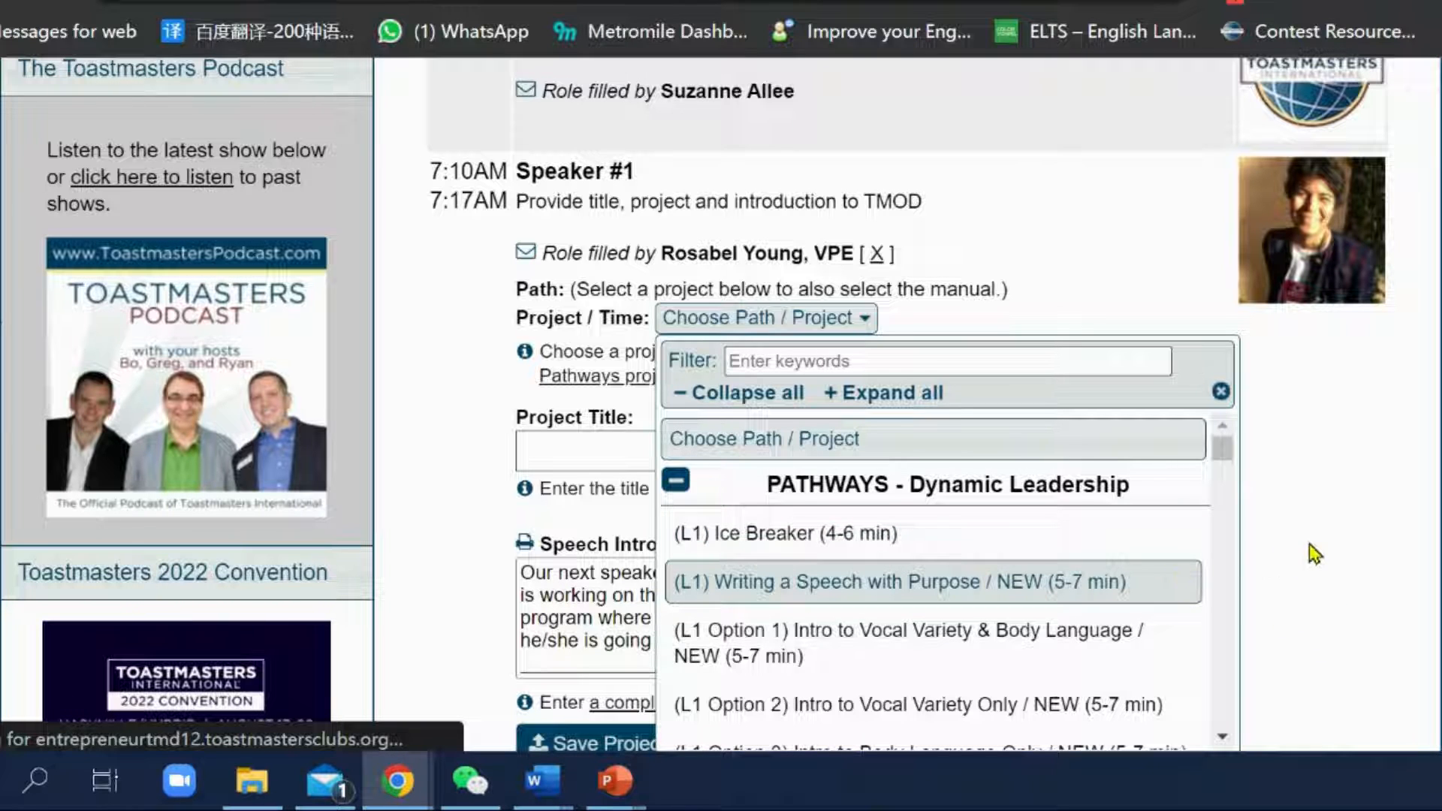
left_click(1339, 576)
Step: Review Speaker #1's project title field and full speech introduction template, continuing through the Speaker #2 agenda entries
scroll(1339, 578, "down", 2)
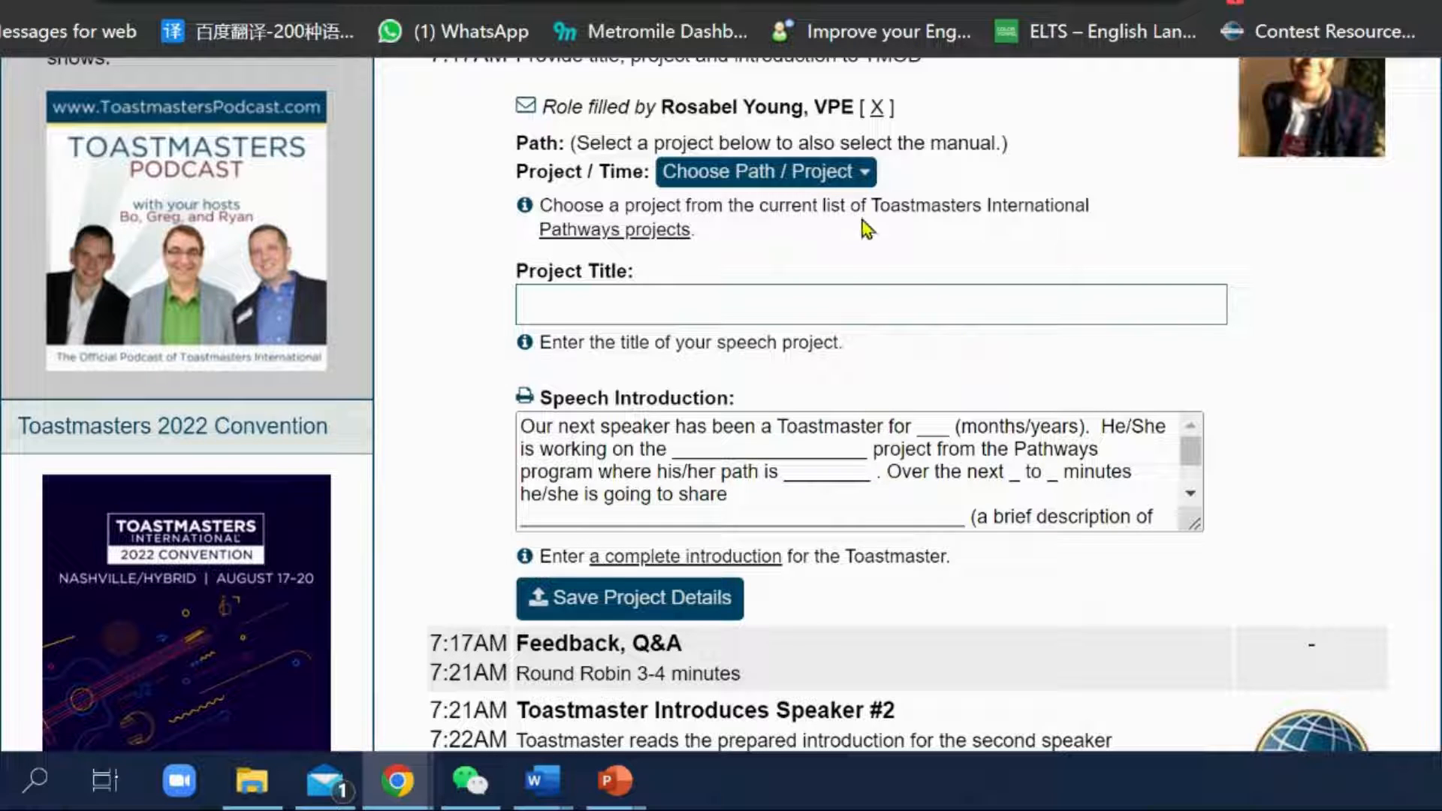
scroll(969, 443, "up", 1)
scroll(968, 442, "up", 1)
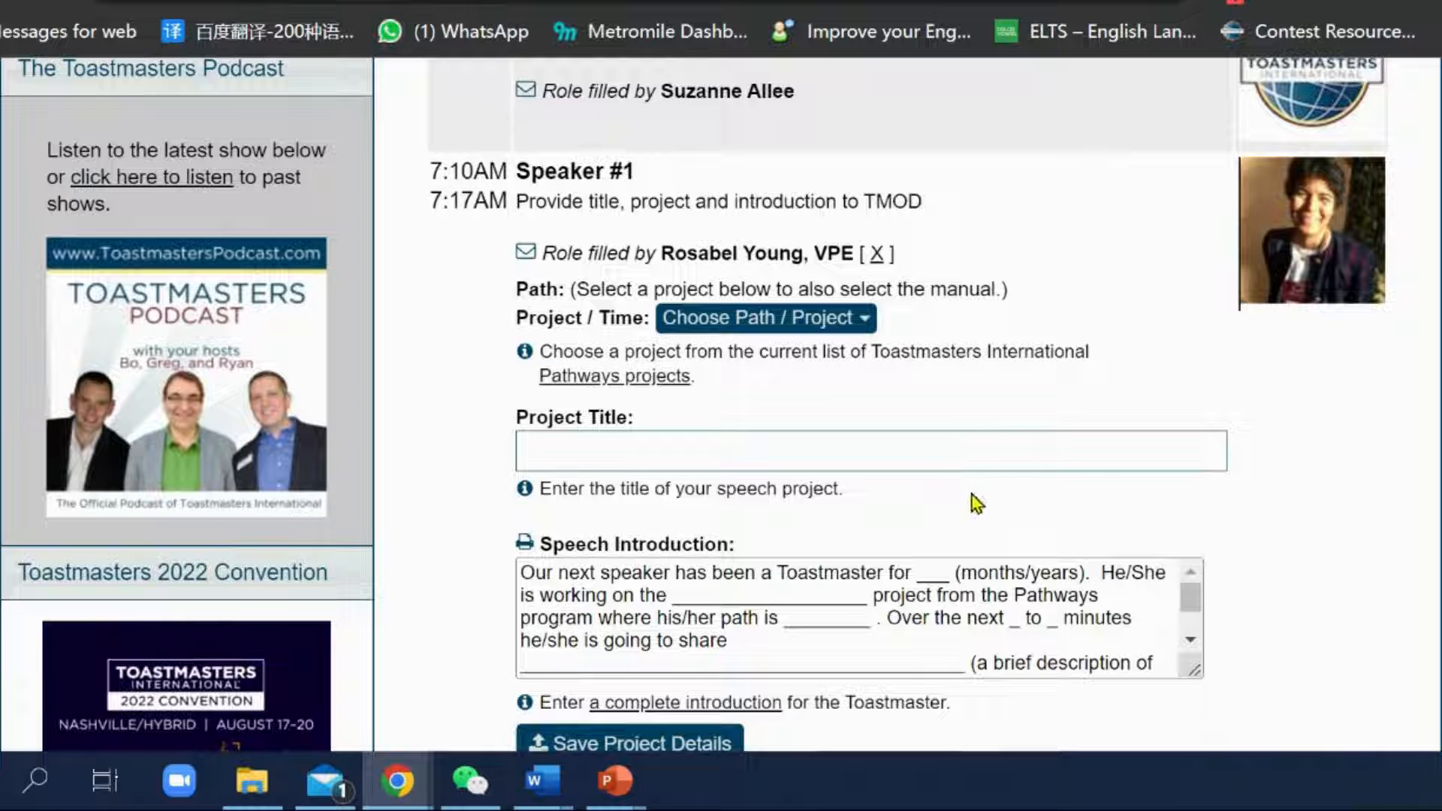
scroll(972, 492, "down", 2)
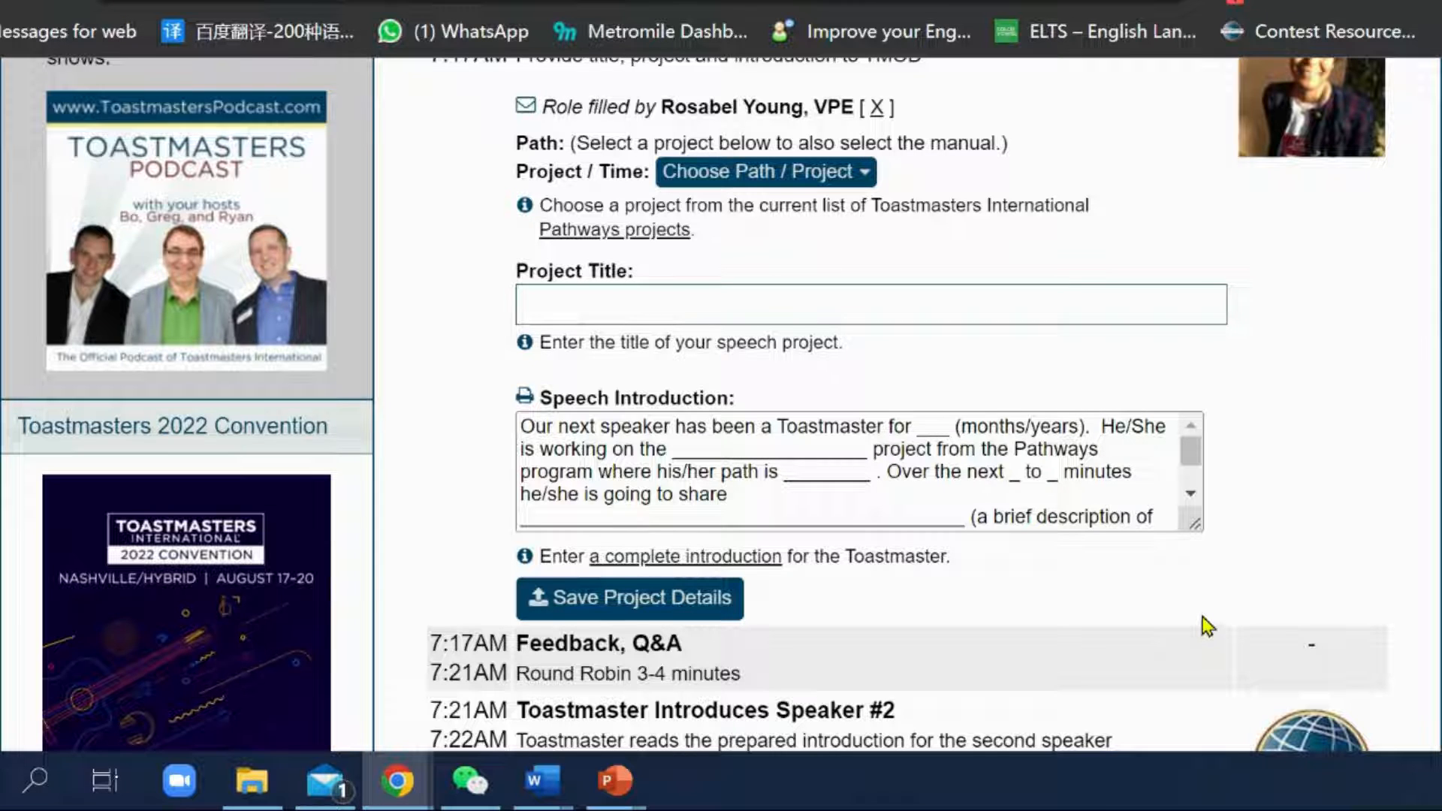
scroll(1207, 628, "up", 2)
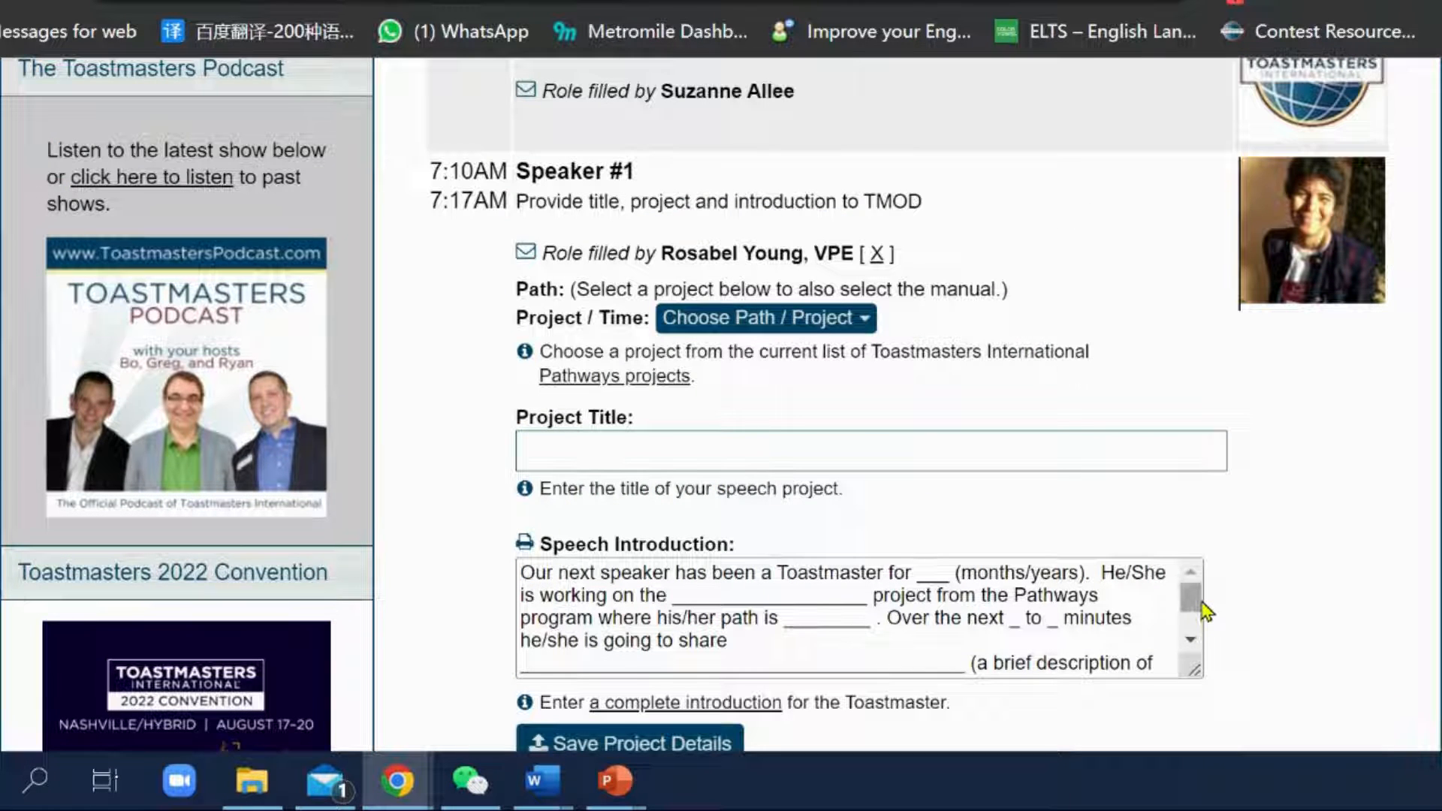
scroll(1202, 623, "down", 5)
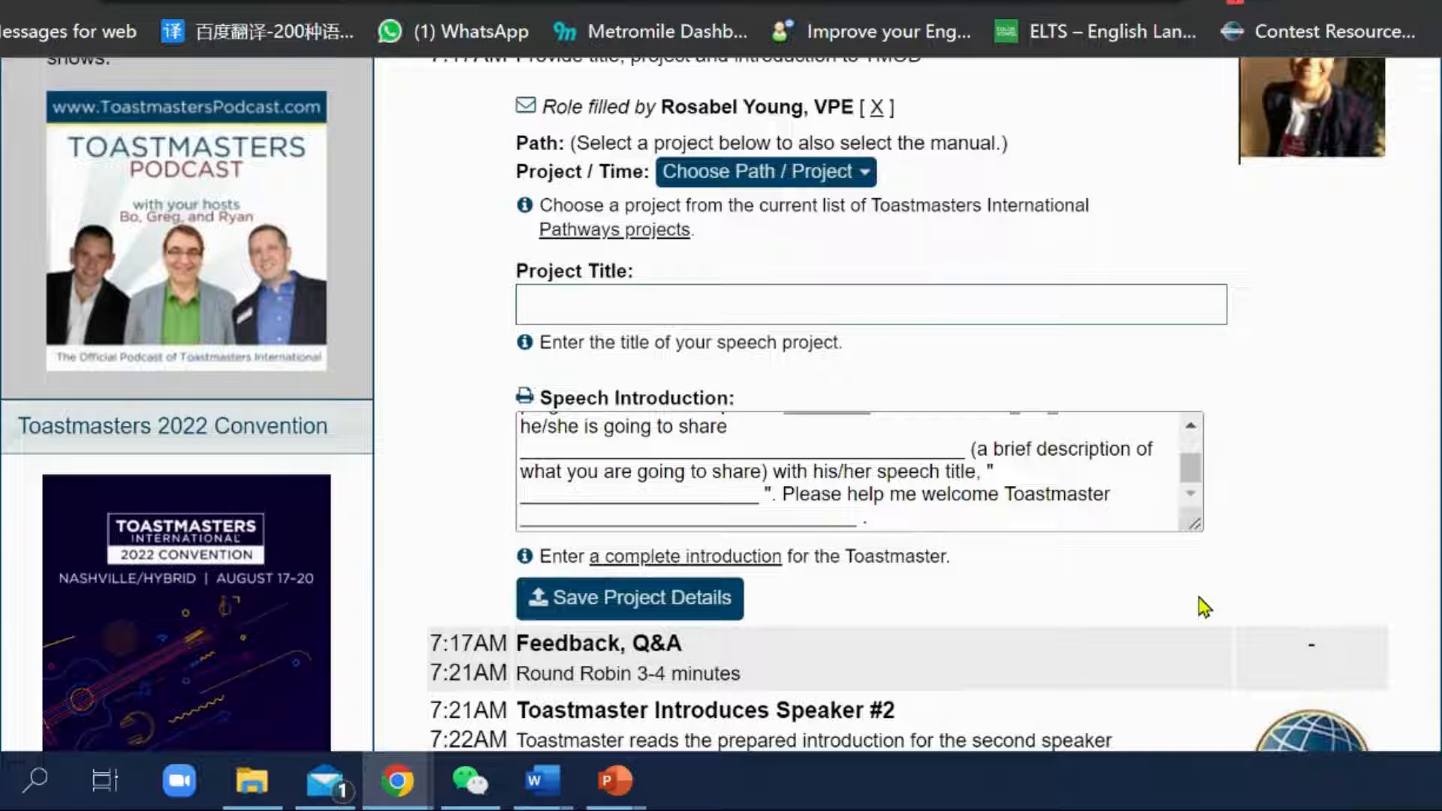
scroll(1206, 612, "down", 4)
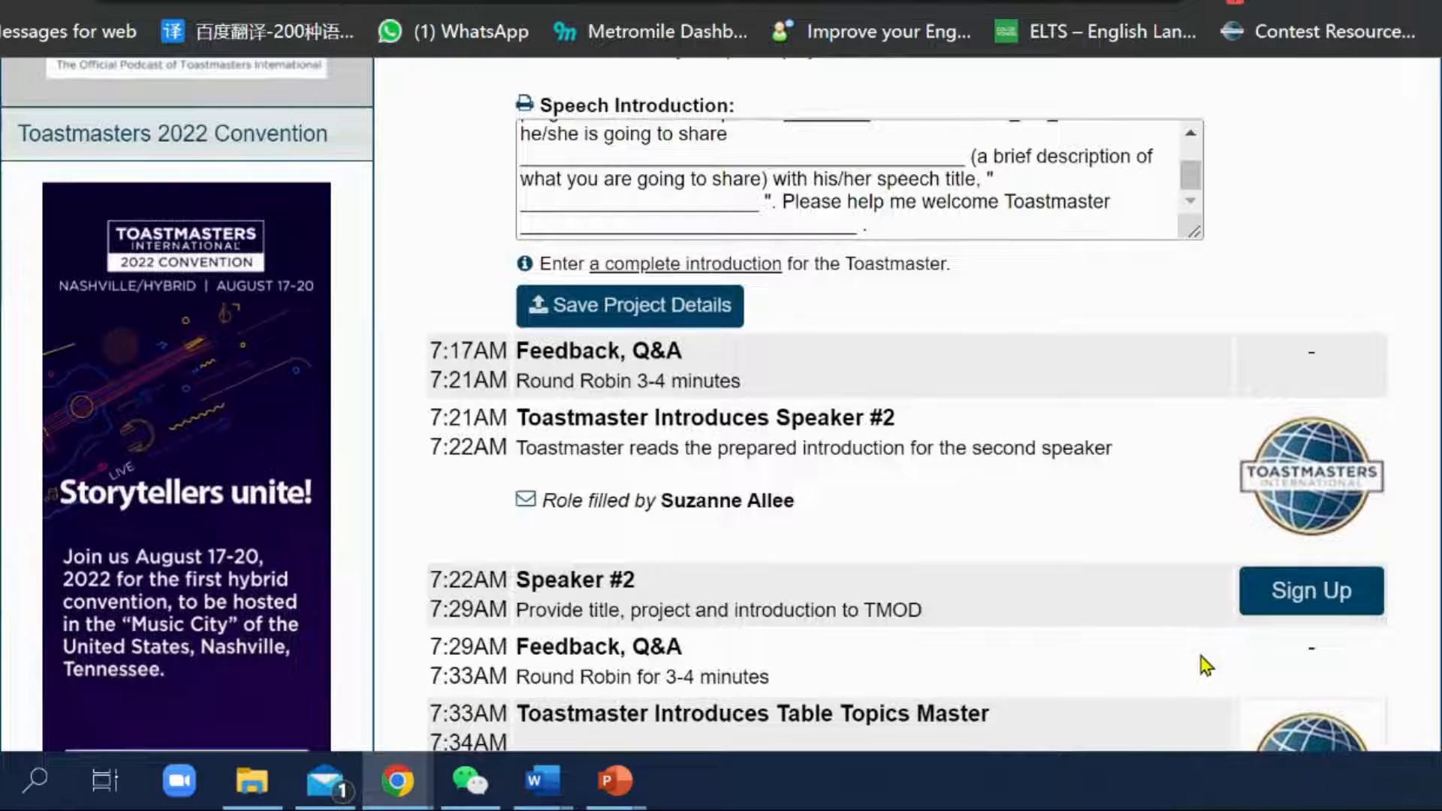
scroll(1205, 645, "down", 2)
Step: Open the form for adding a new meeting agenda and review its date, time, label, template, venue and lock settings
scroll(1201, 649, "up", 15)
scroll(1200, 650, "up", 5)
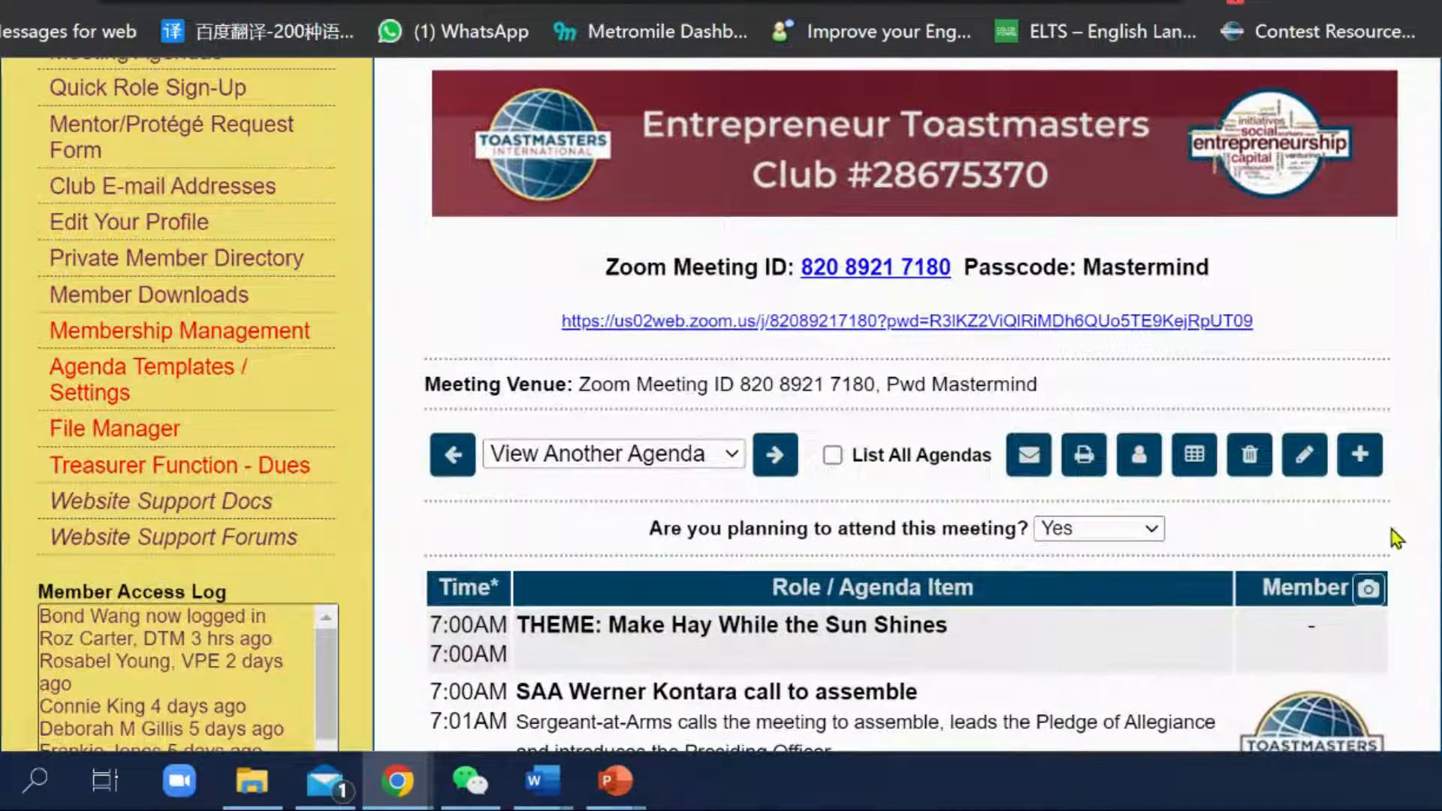
left_click(1360, 455)
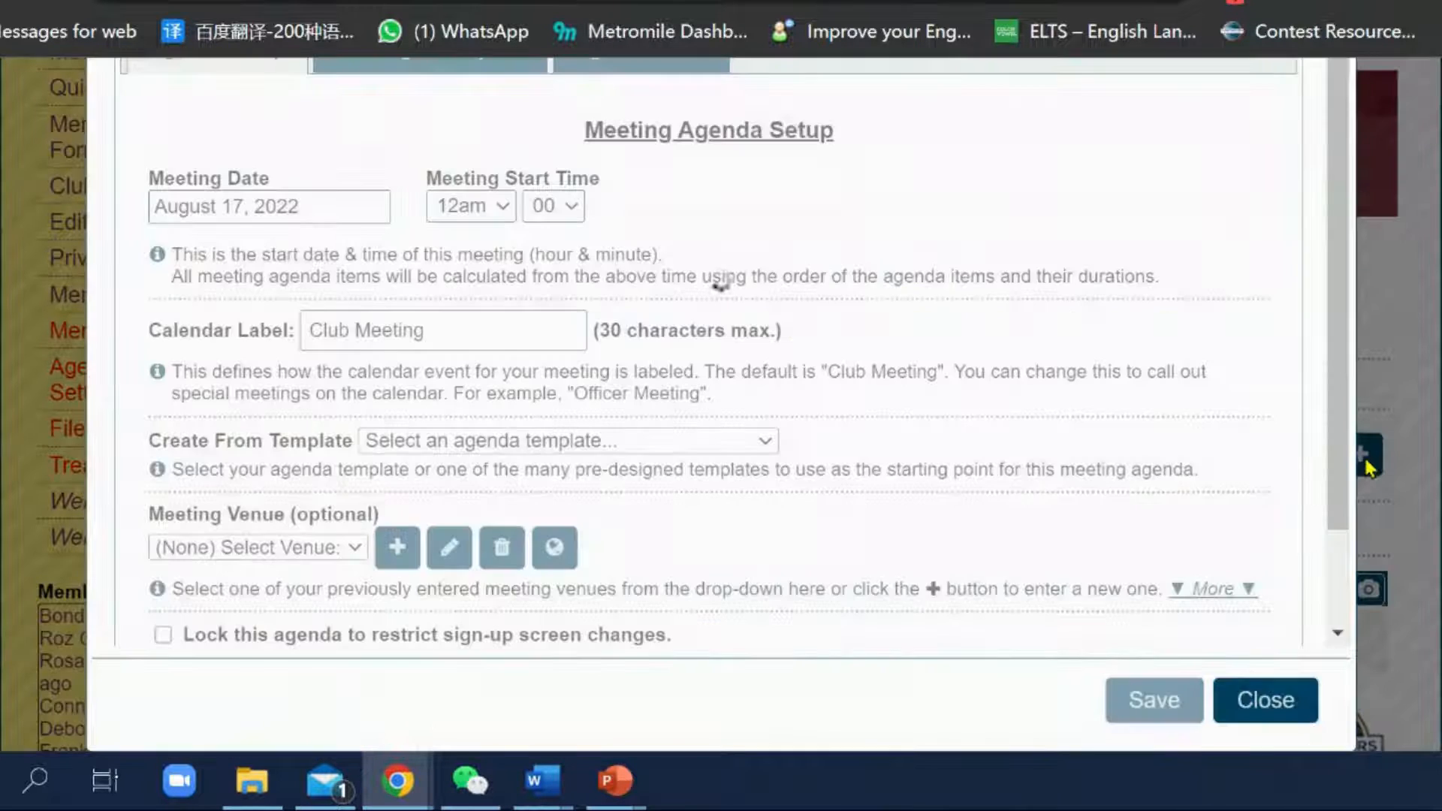
scroll(701, 380, "down", 2)
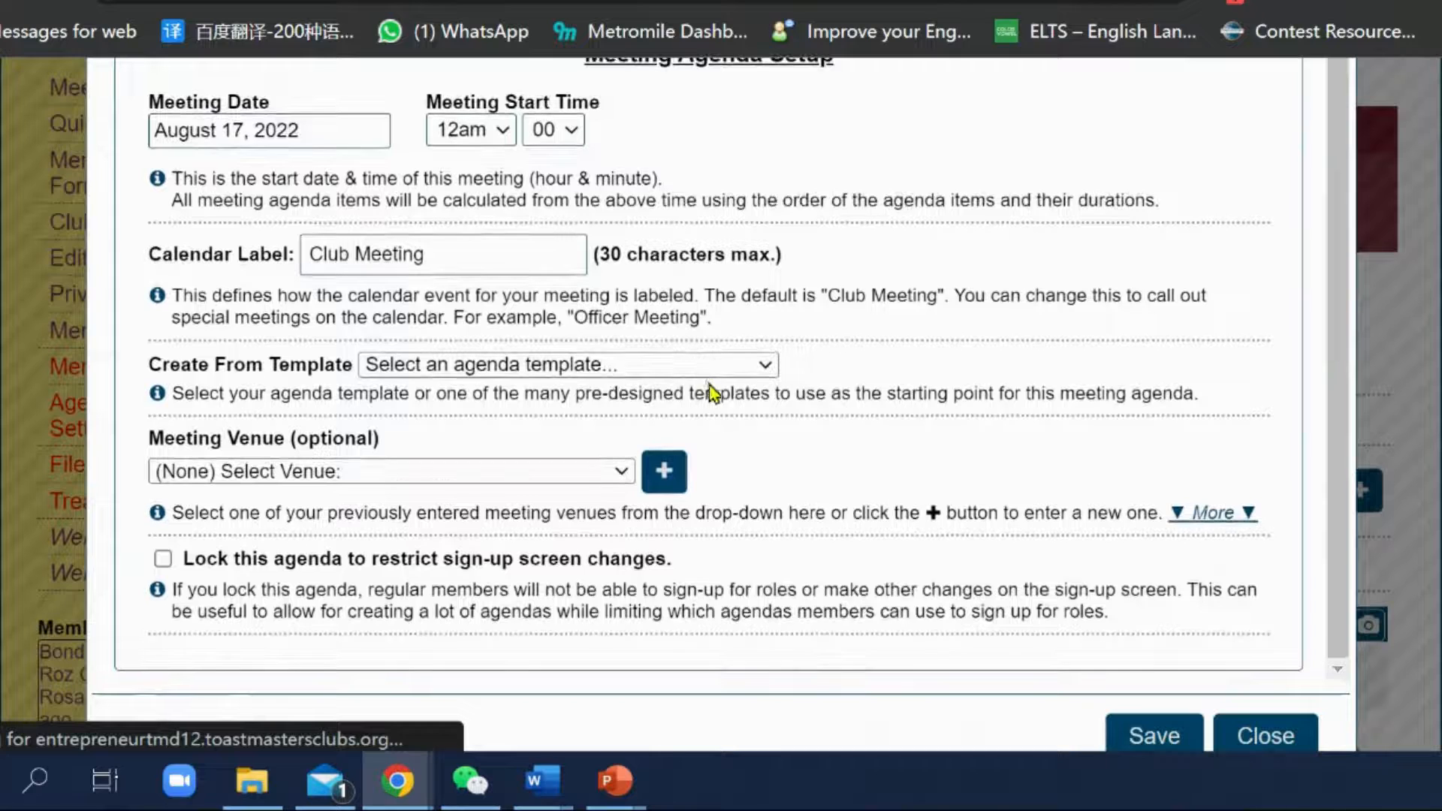
scroll(907, 462, "down", 4)
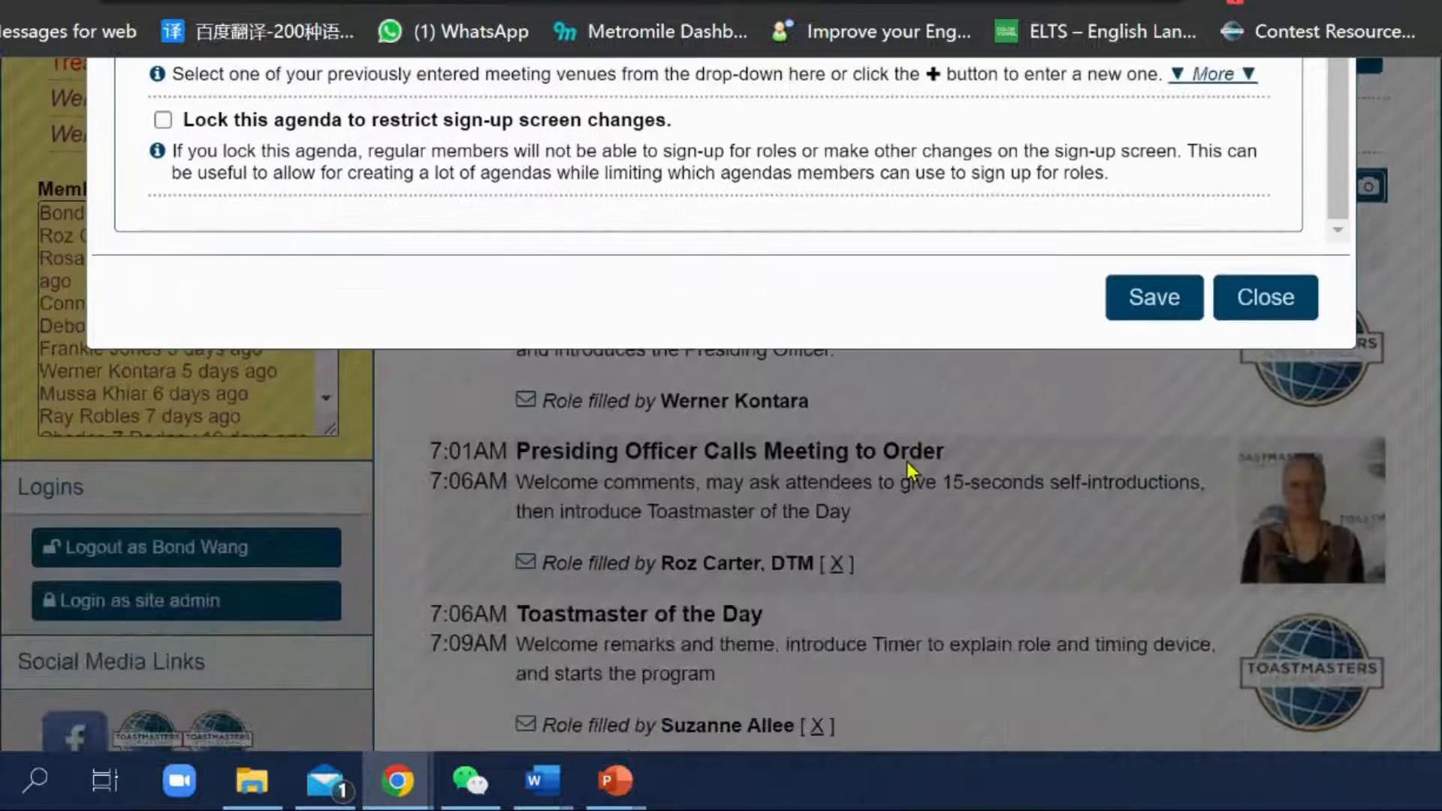
scroll(907, 462, "up", 5)
scroll(907, 462, "up", 1)
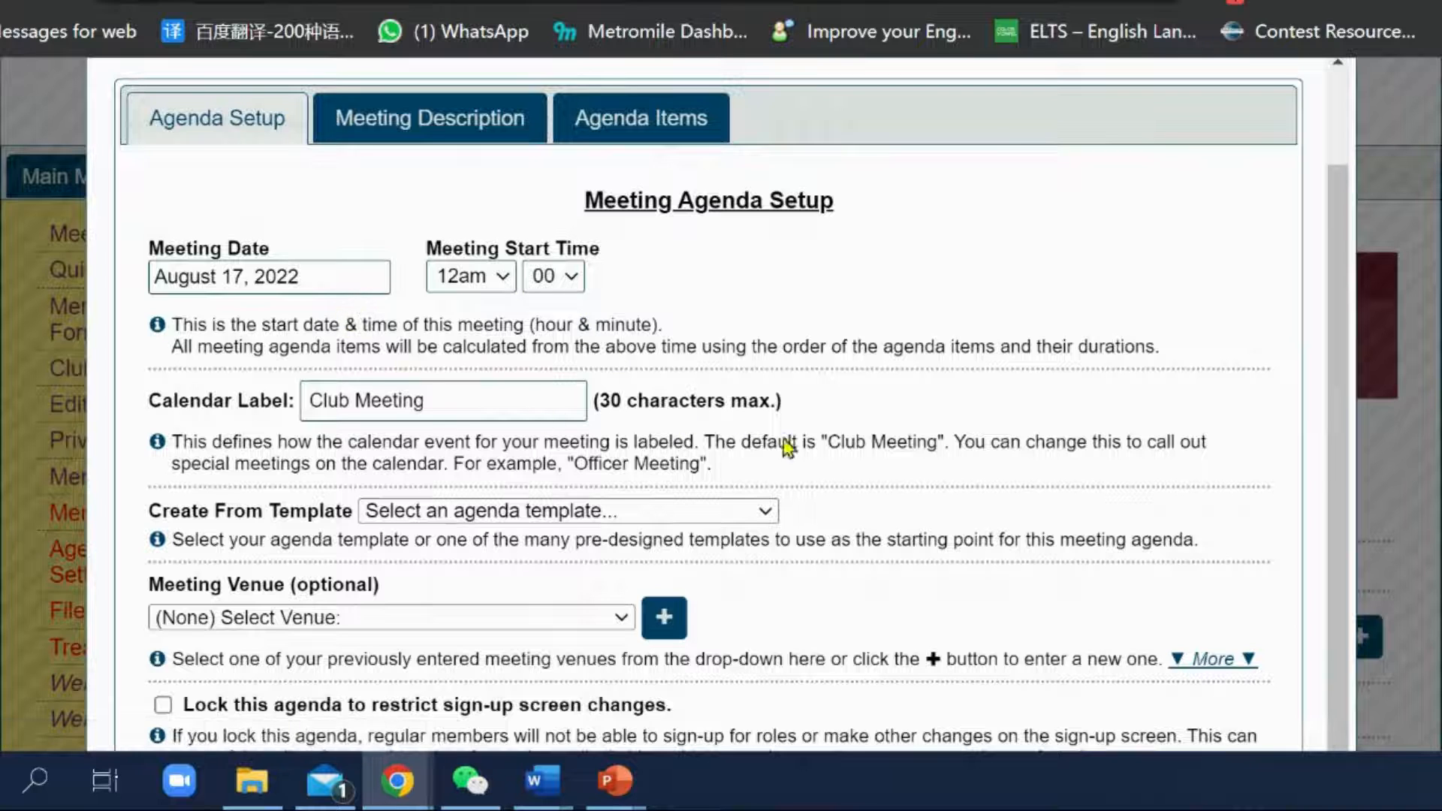
Step: View the agenda templates available for the new meeting, close the form without saving, and return to the start of the August 17 agenda page
left_click(765, 512)
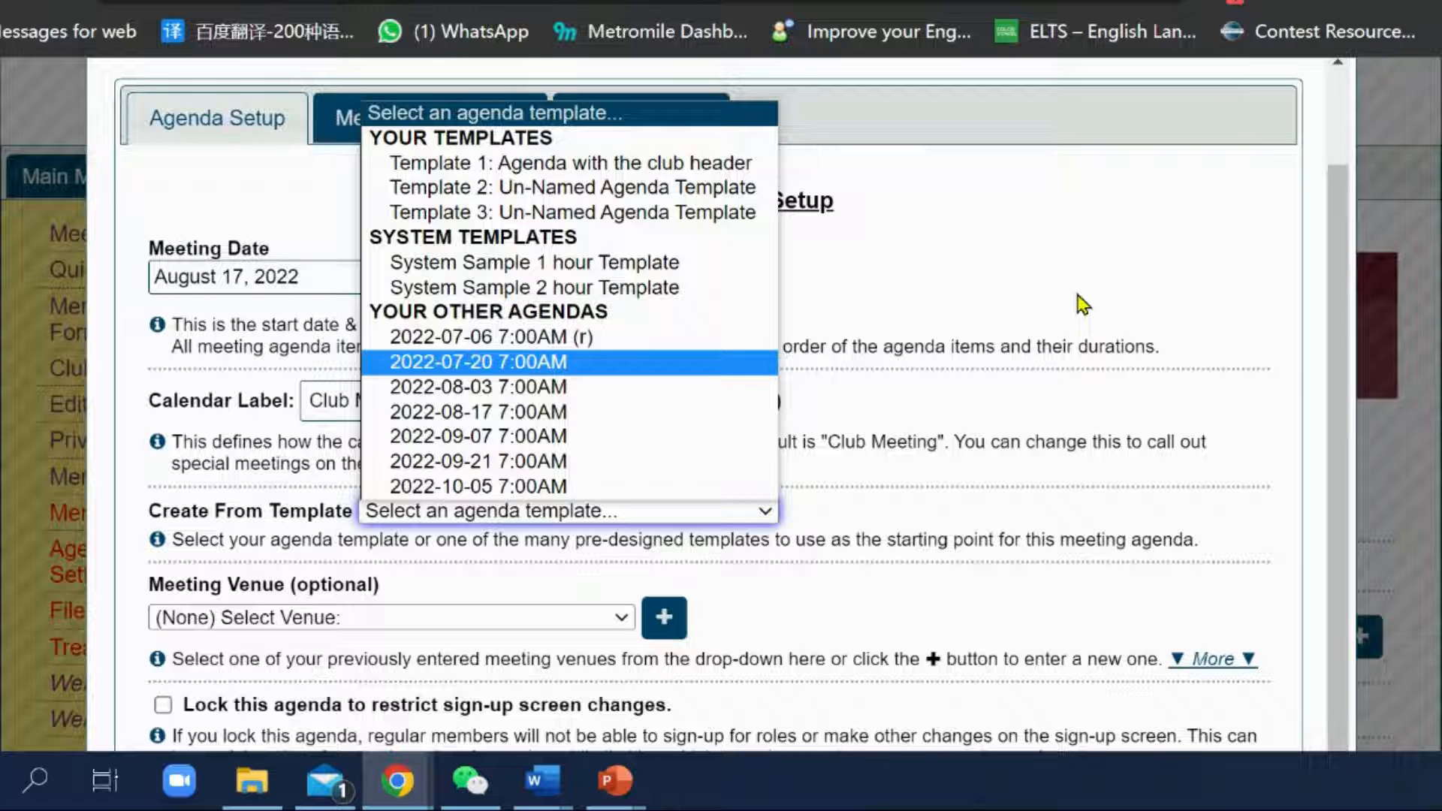
left_click(1081, 304)
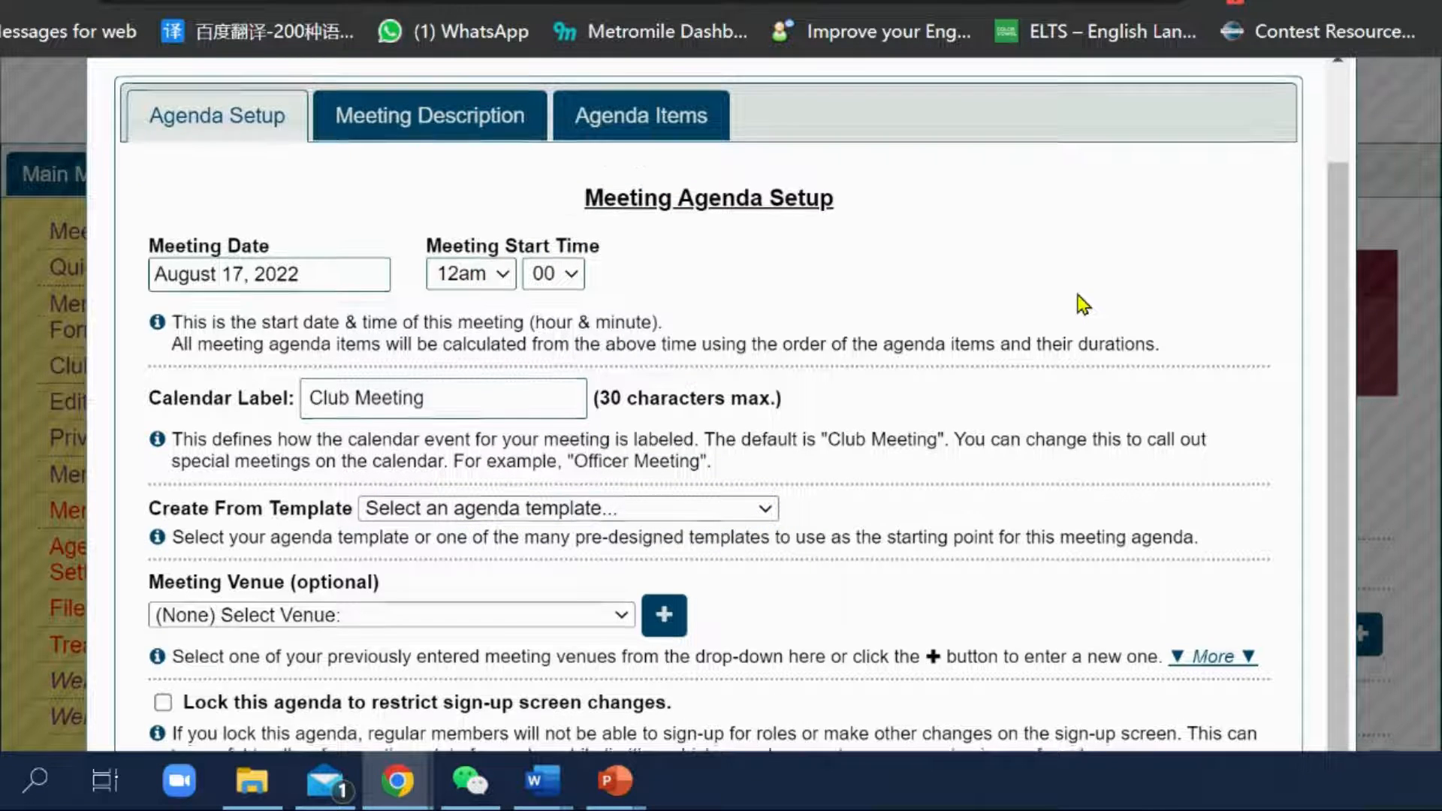
scroll(1081, 300, "down", 8)
left_click(1243, 309)
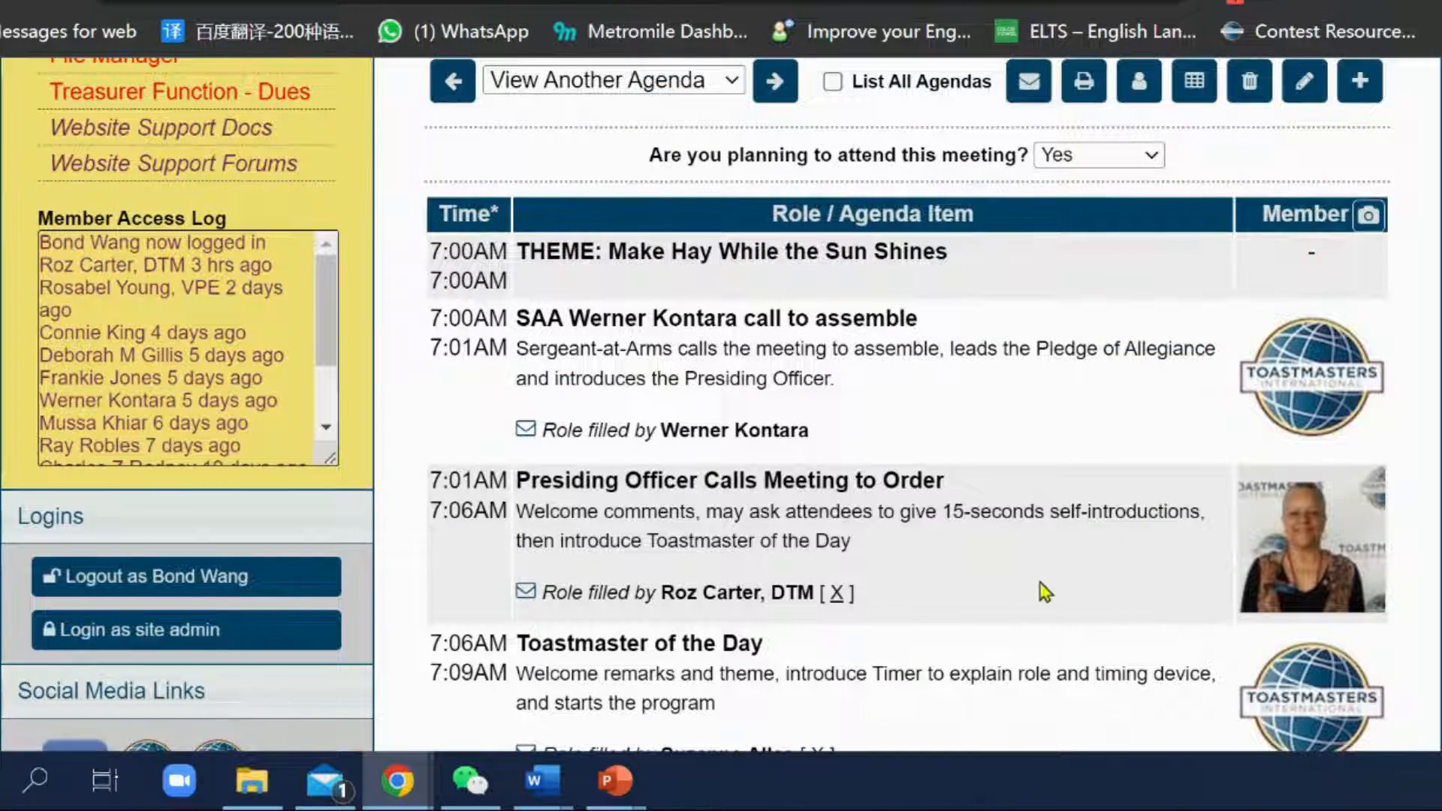
scroll(1025, 574, "up", 4)
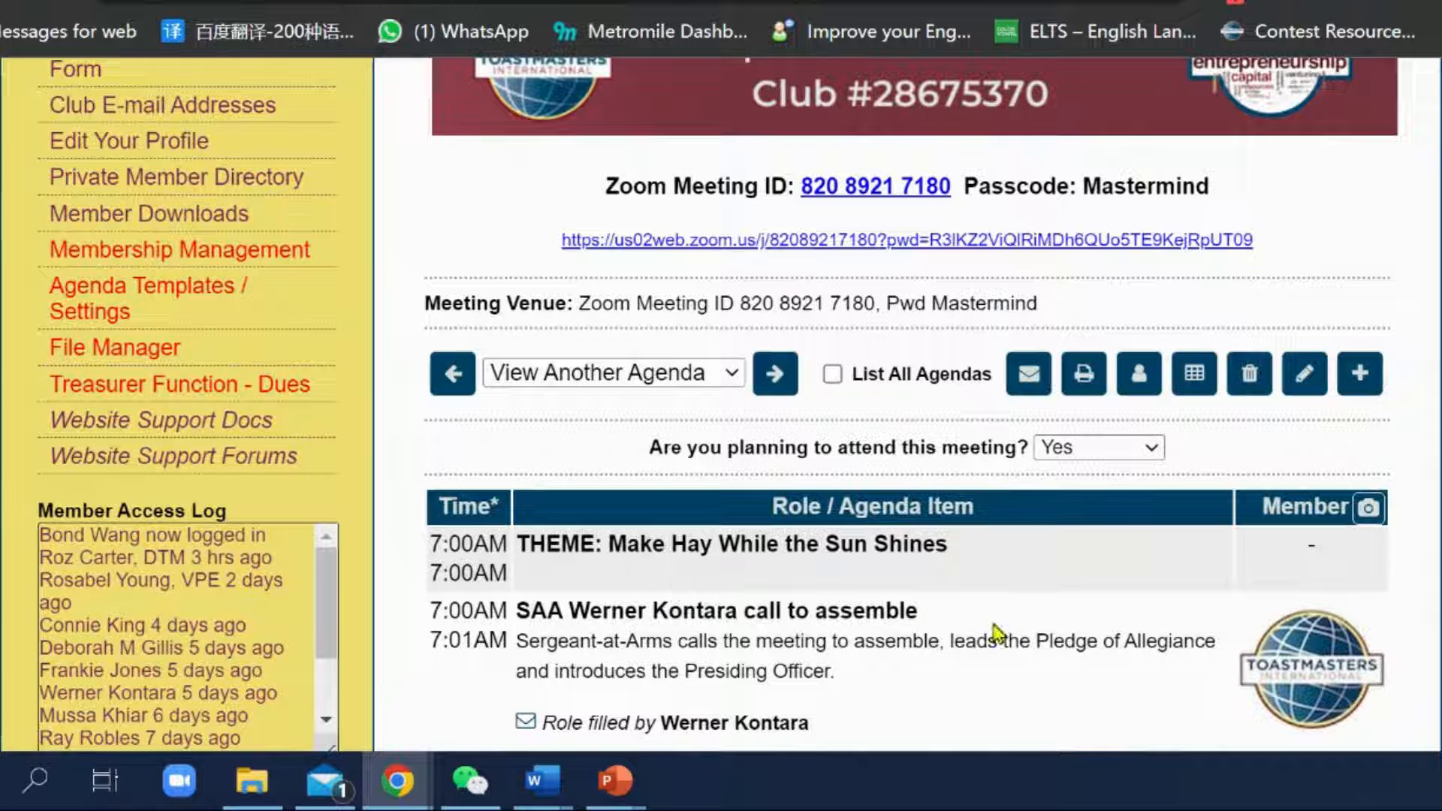
scroll(1071, 631, "up", 4)
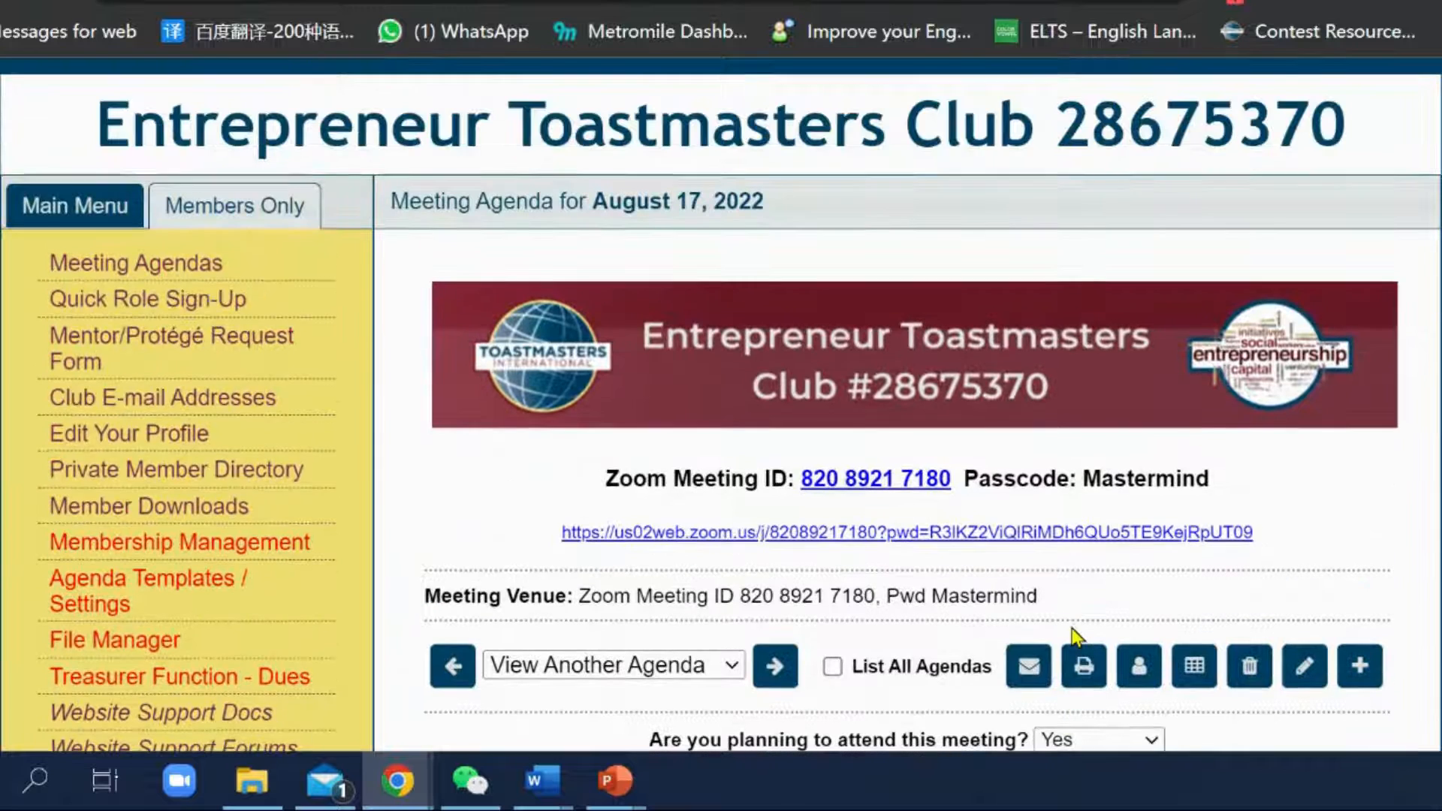
Step: Switch to the Mail app, open the newest August 17, 2022 meeting agenda e-mail and look through its roles down to Speaker #2
left_click(309, 796)
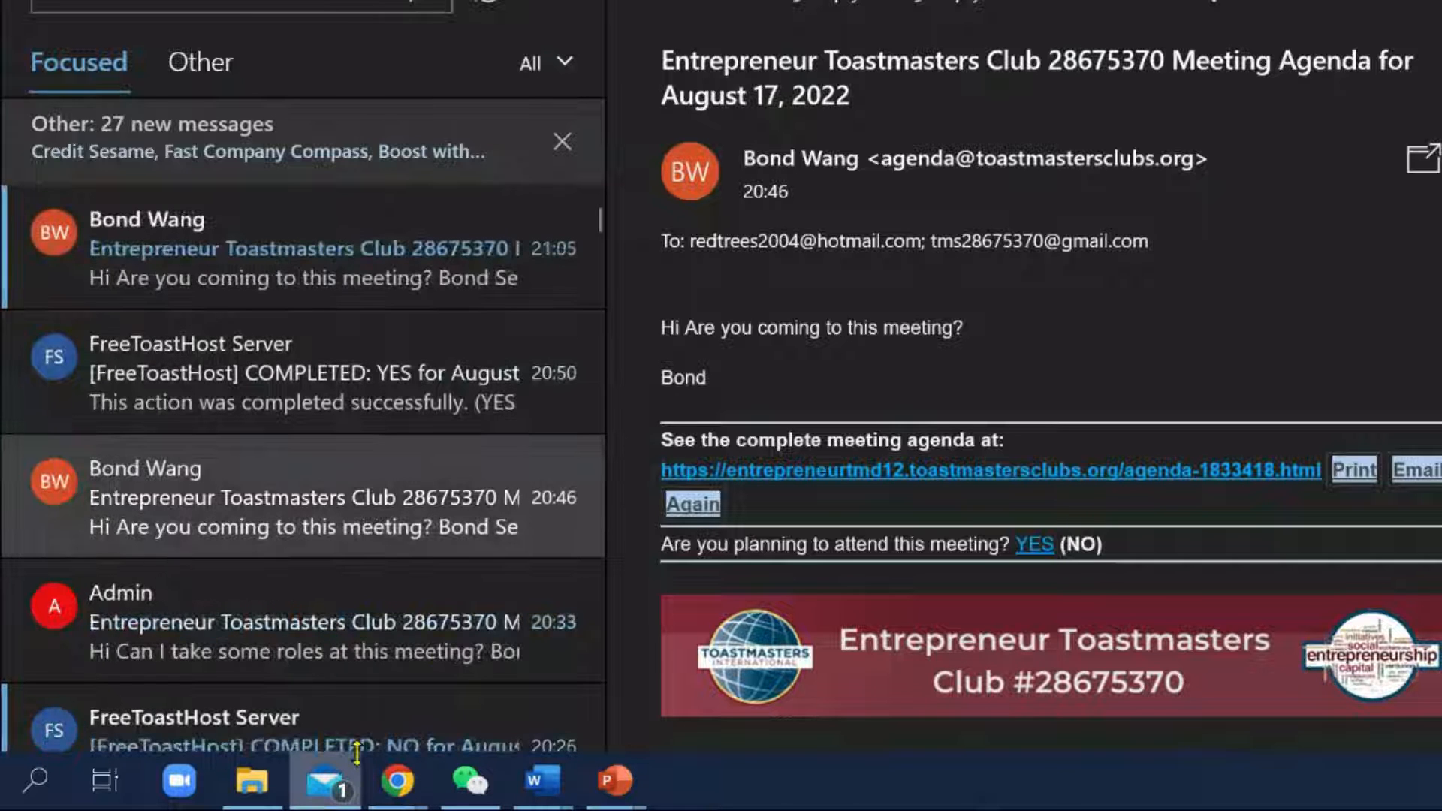
left_click(368, 252)
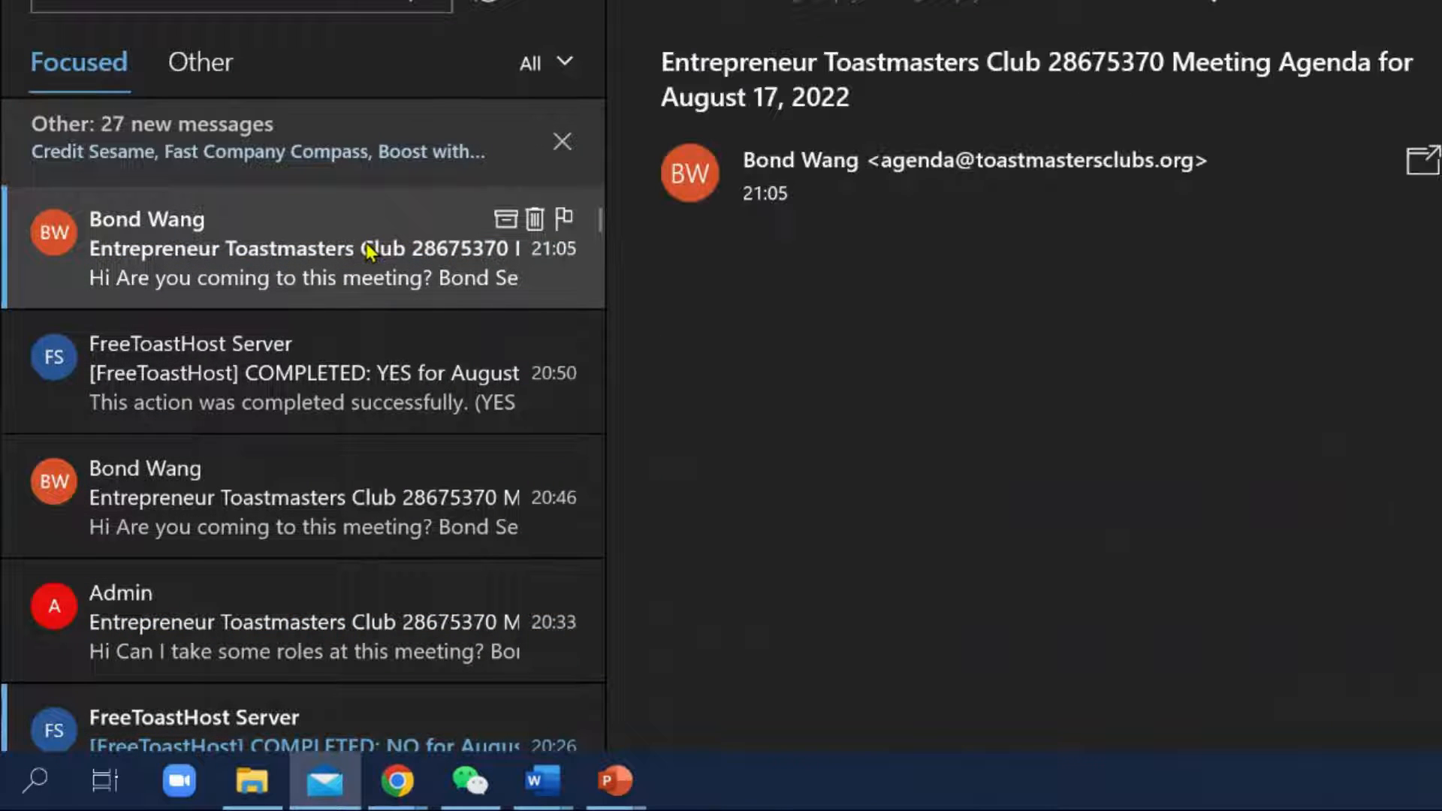
scroll(1374, 536, "down", 7)
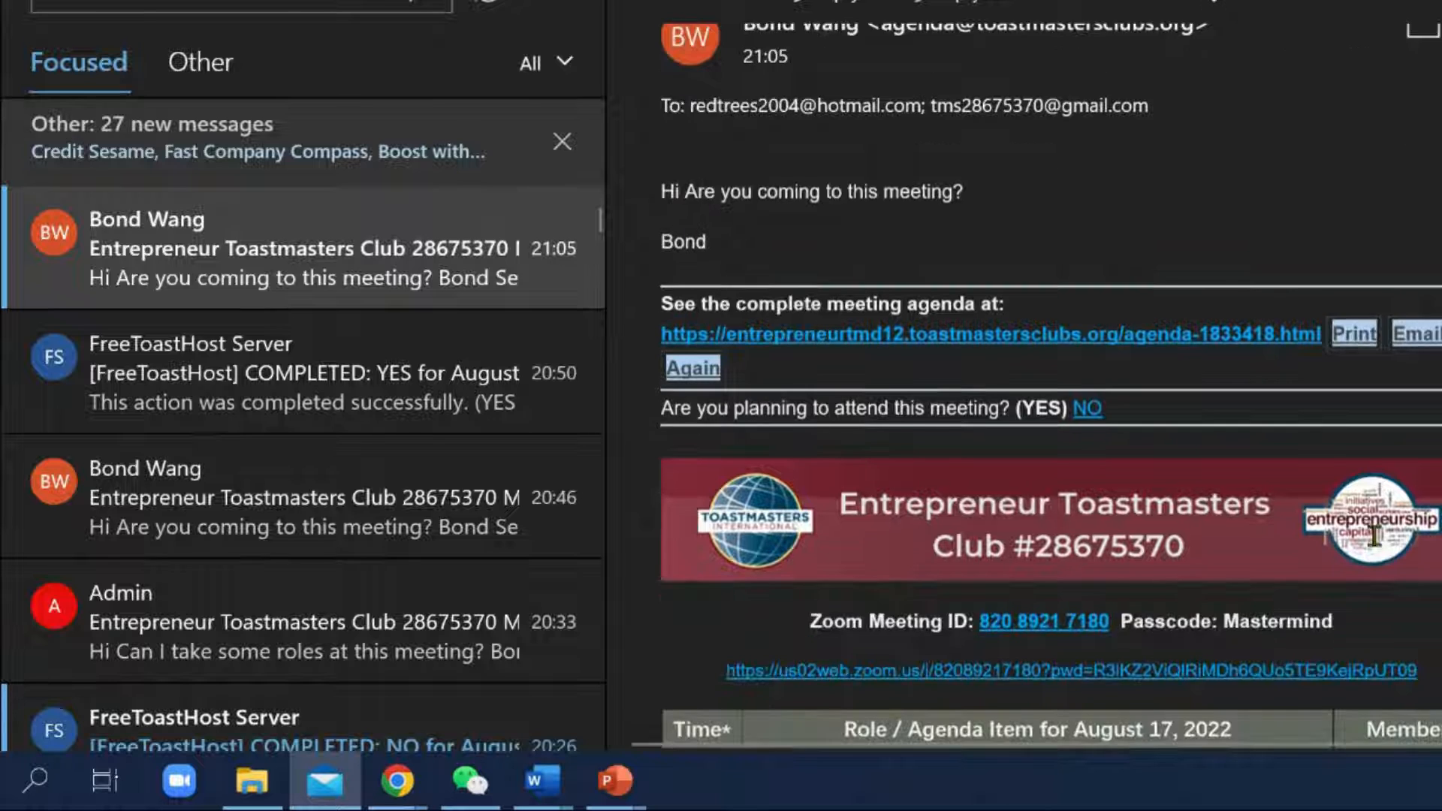
scroll(1374, 536, "down", 3)
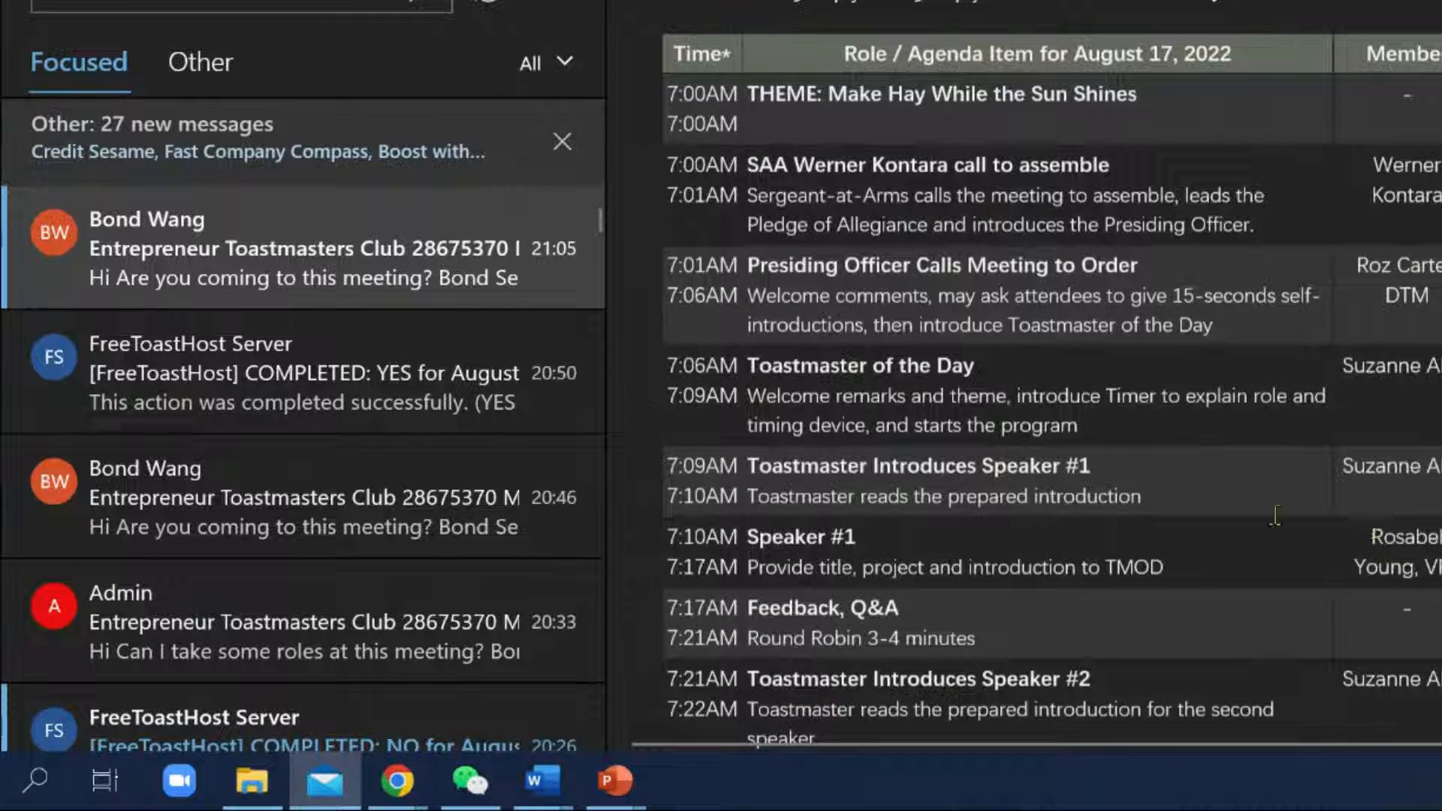
scroll(1252, 541, "down", 3)
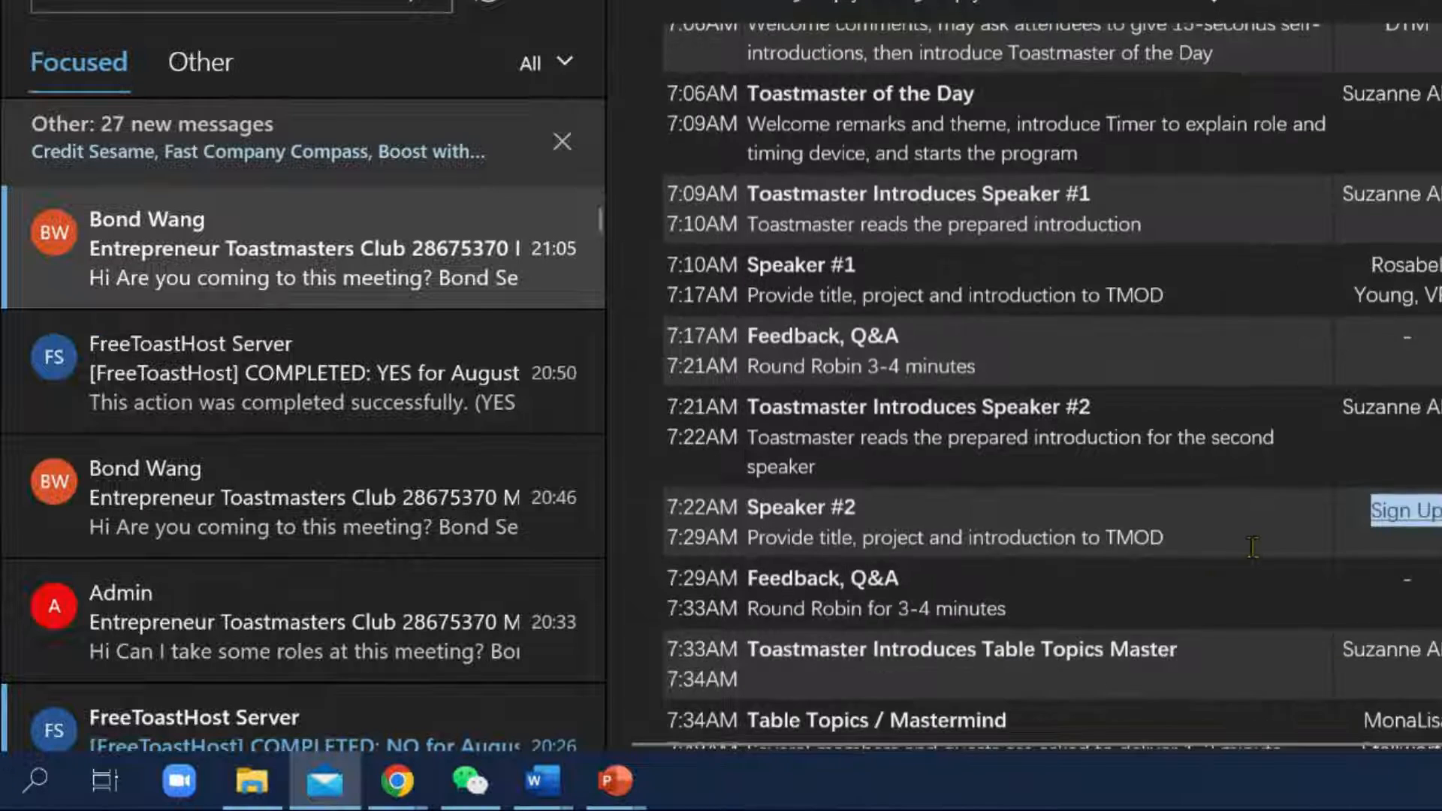
scroll(1251, 552, "up", 5)
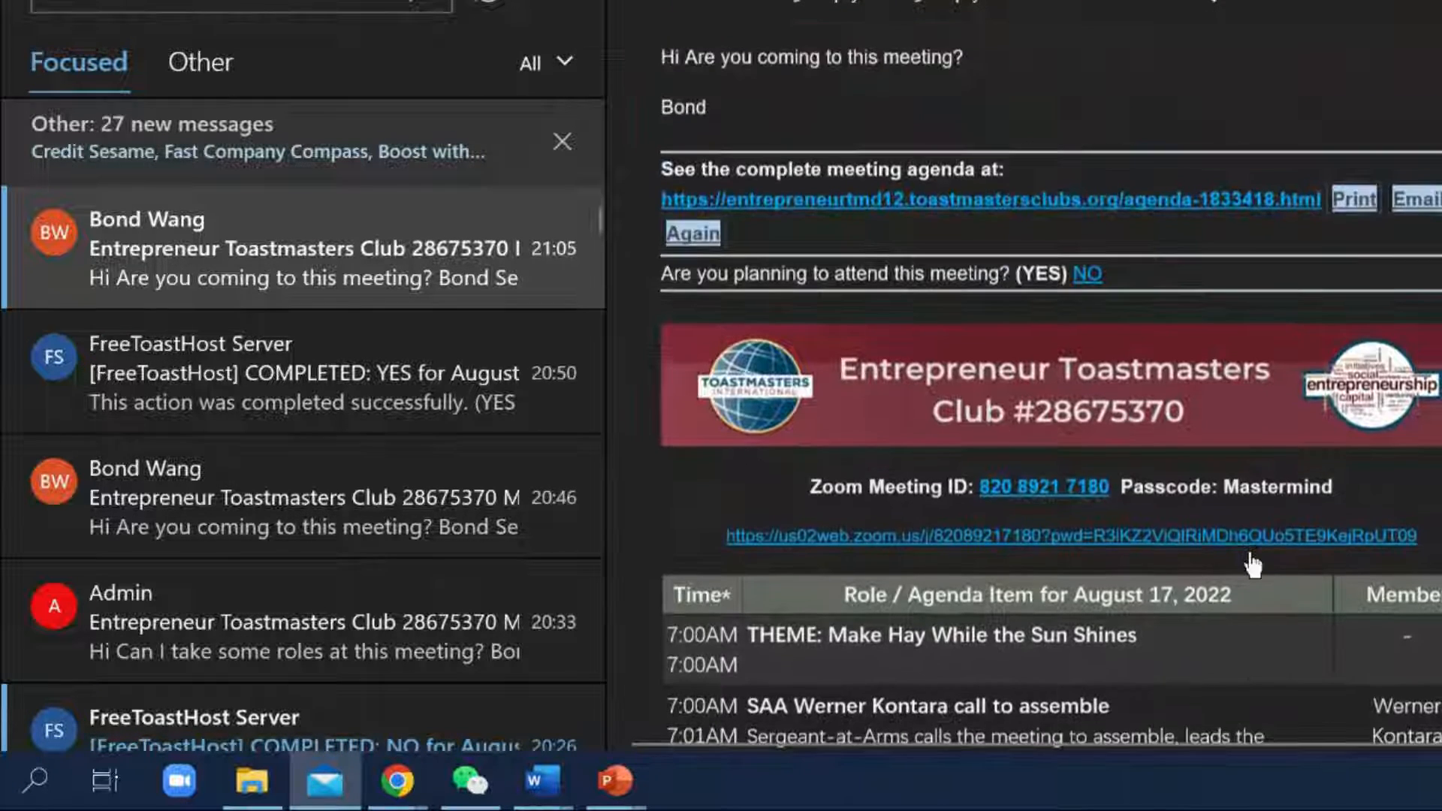
Step: Examine the Speaker #2 sign-up link in the e-mailed agenda, and return to the attendance reply option NO near the message's start
scroll(1250, 563, "down", 4)
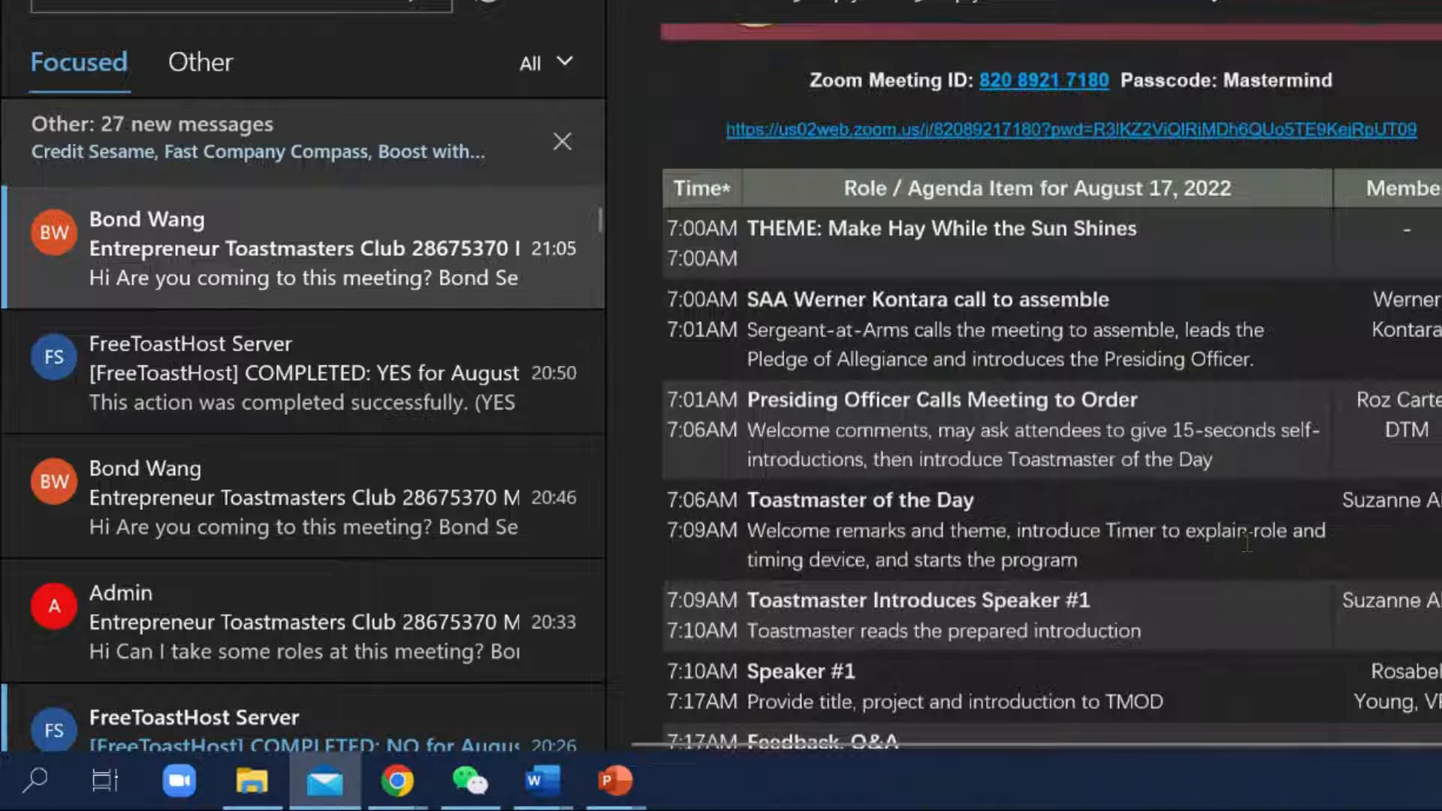
scroll(1247, 555, "down", 7)
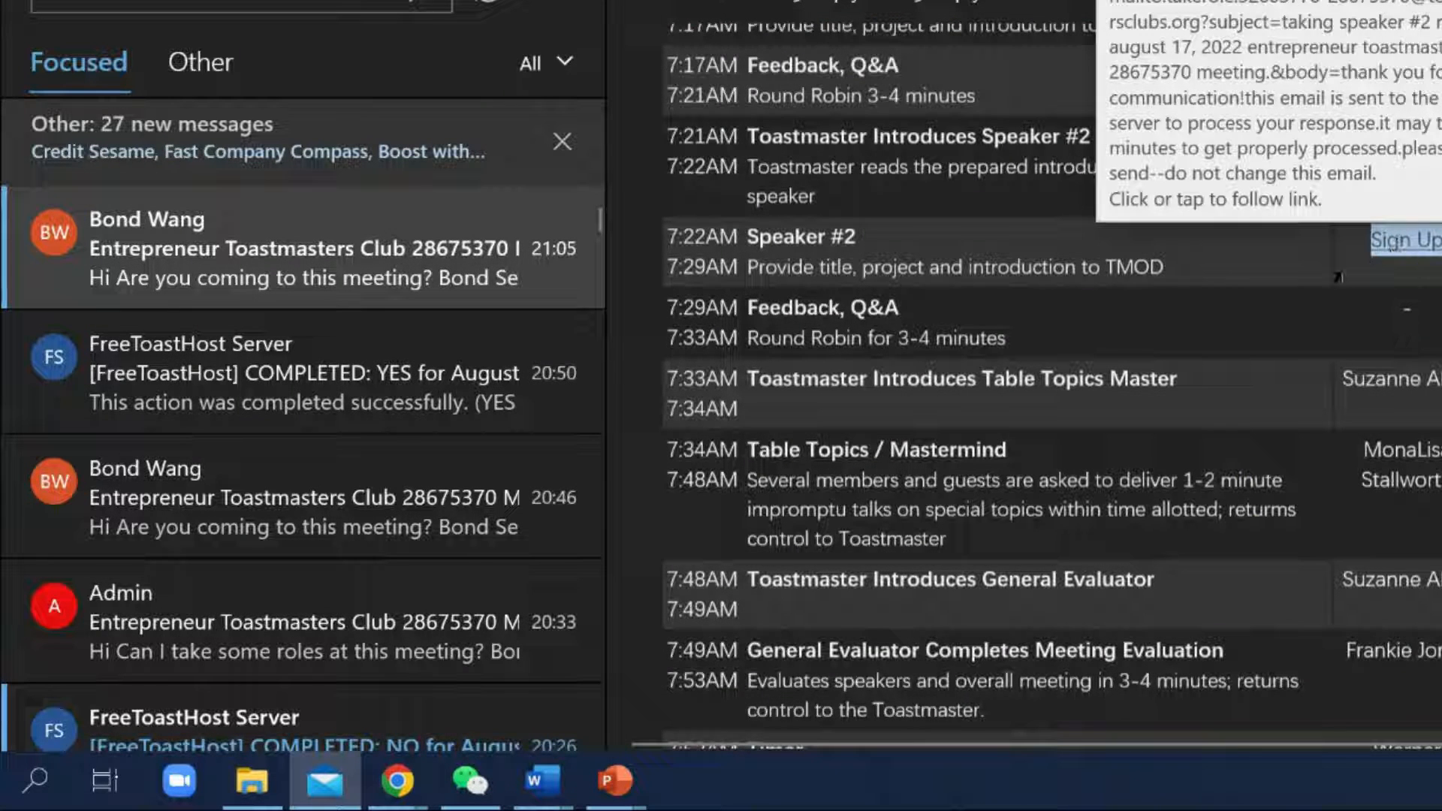
scroll(1172, 469, "up", 8)
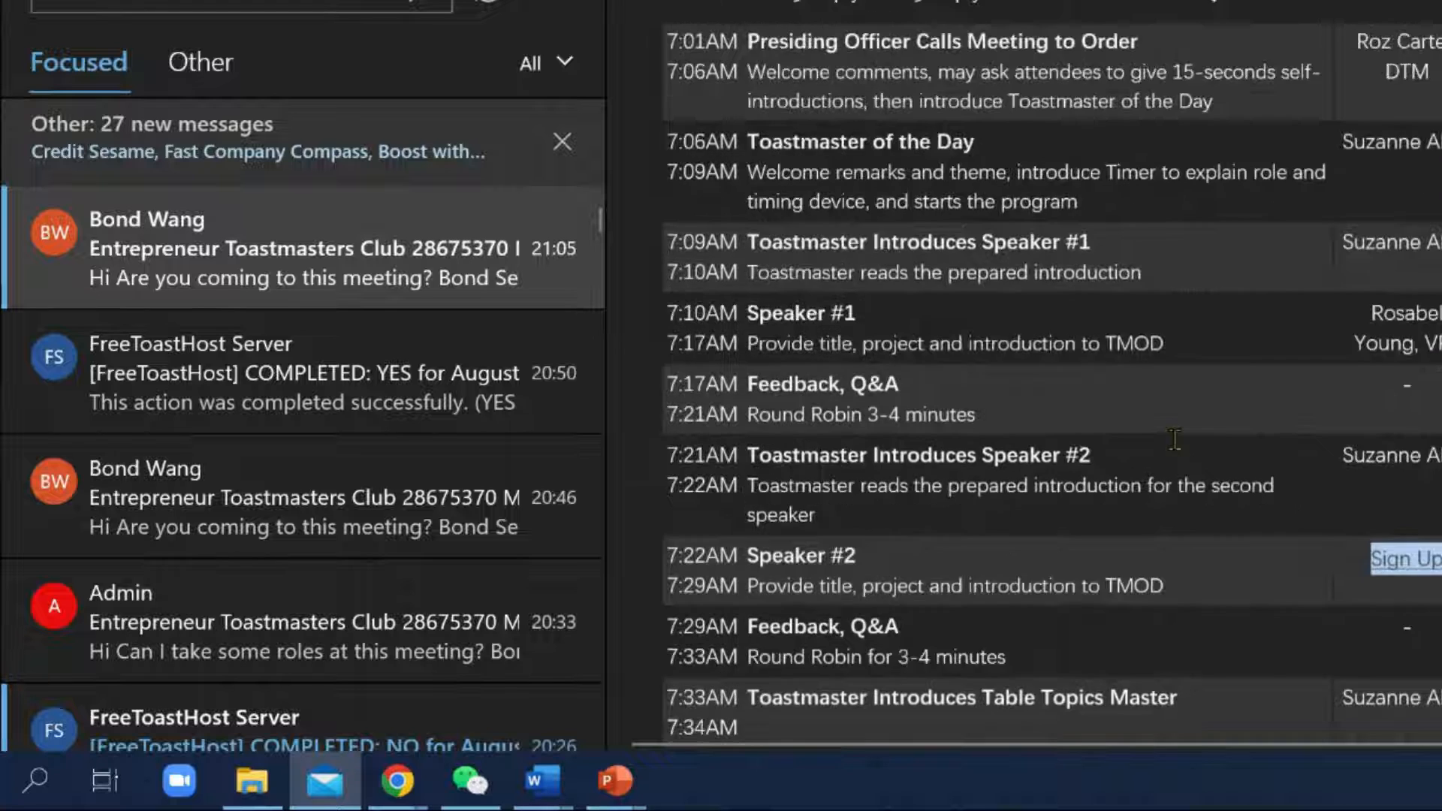
scroll(1172, 467, "up", 4)
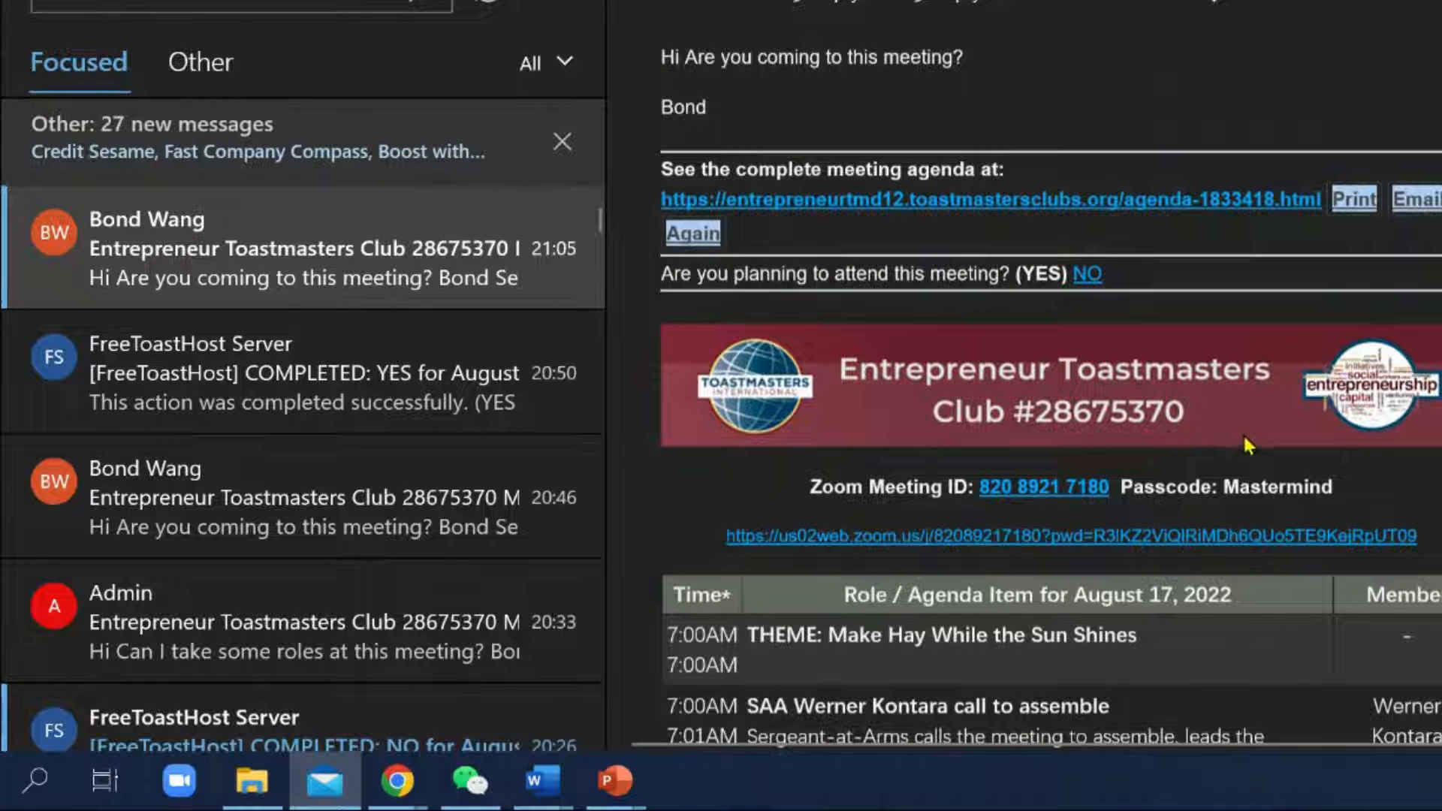
left_click(1086, 278)
scroll(1235, 548, "up", 3)
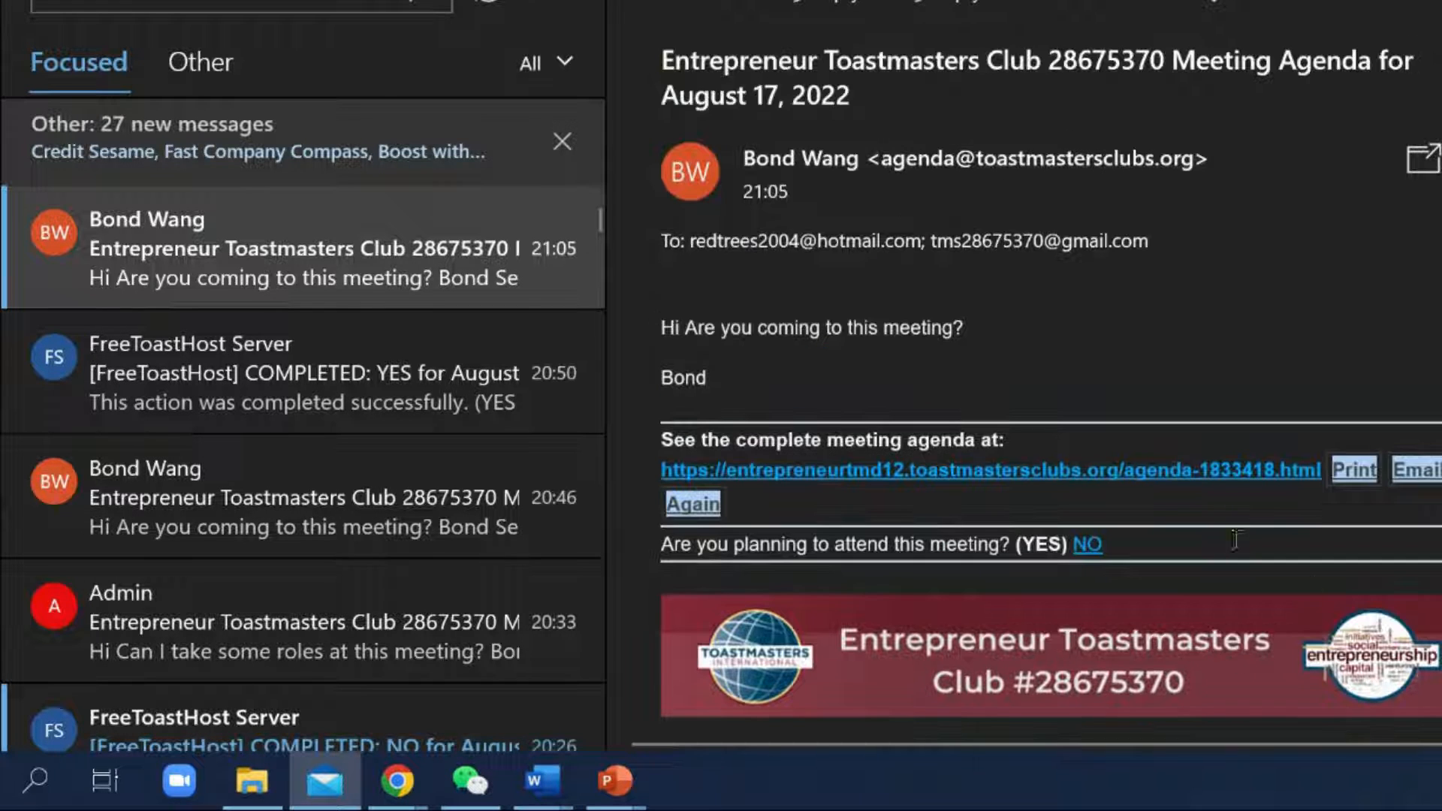